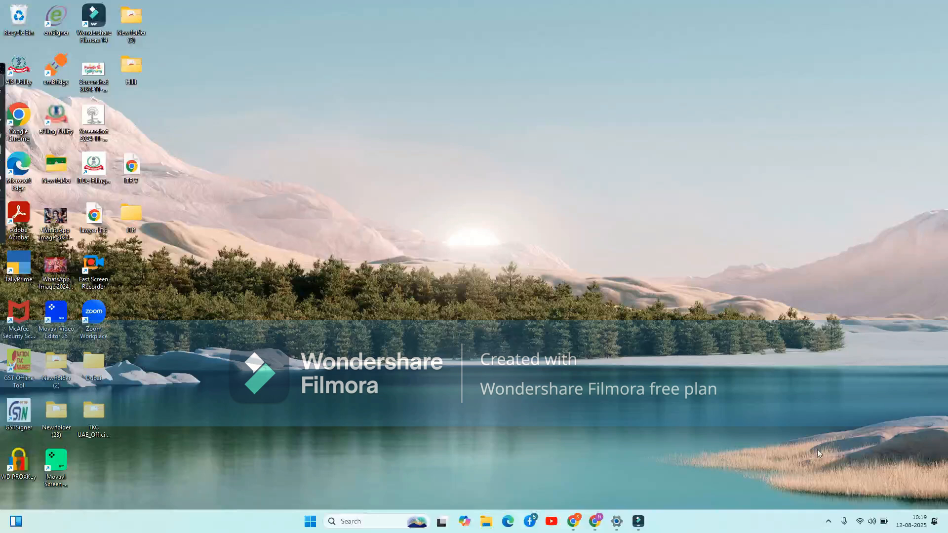
Bring up the browser showing the e-Filing portal's File Income Tax Return page.
{"action": "left_click", "coordinate": [830, 522]}
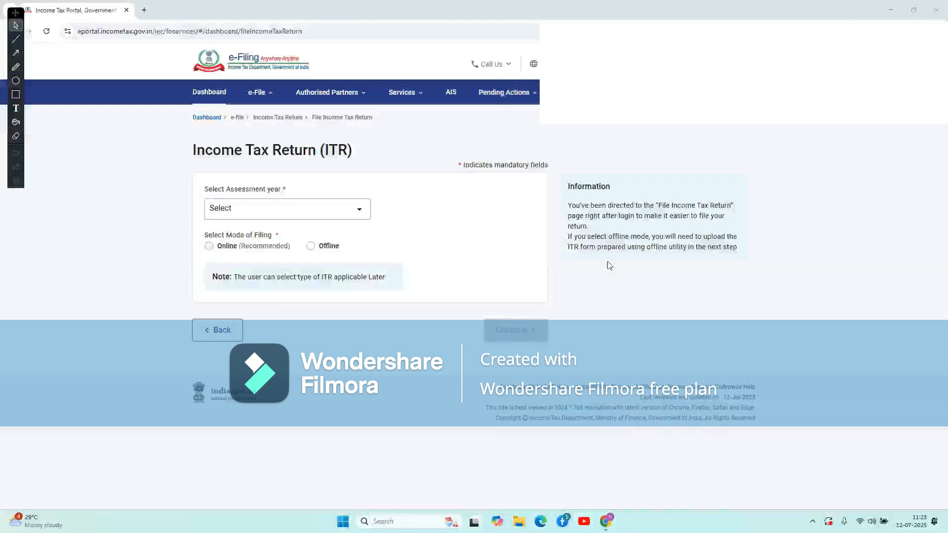
Go to File Income Tax Forms through the e-File > Income Tax Forms menu.
{"action": "left_click", "coordinate": [263, 101]}
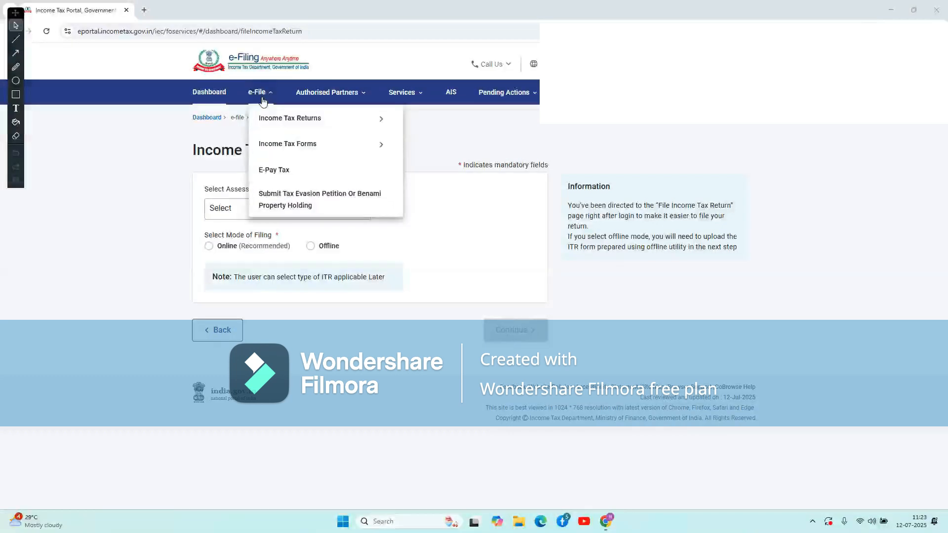
{"action": "mouse_move", "coordinate": [271, 148]}
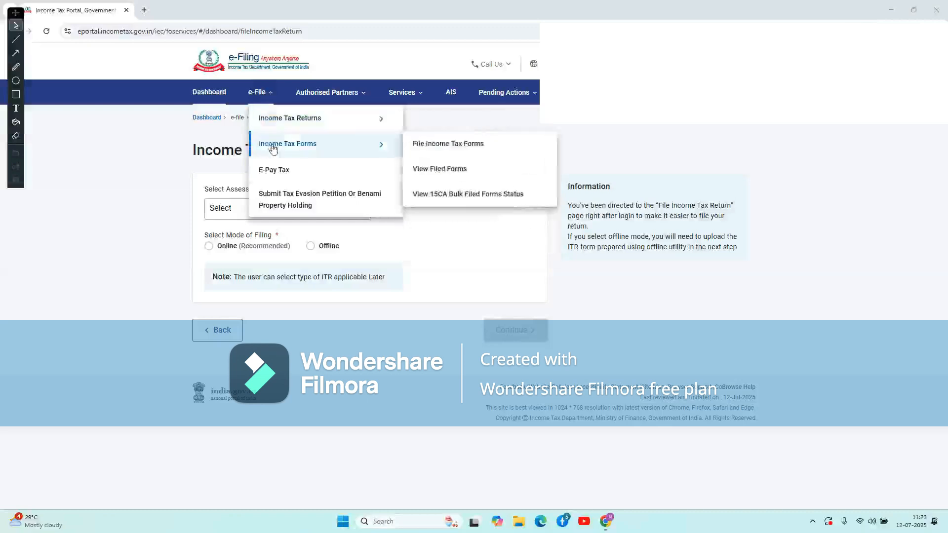
{"action": "left_click", "coordinate": [425, 151]}
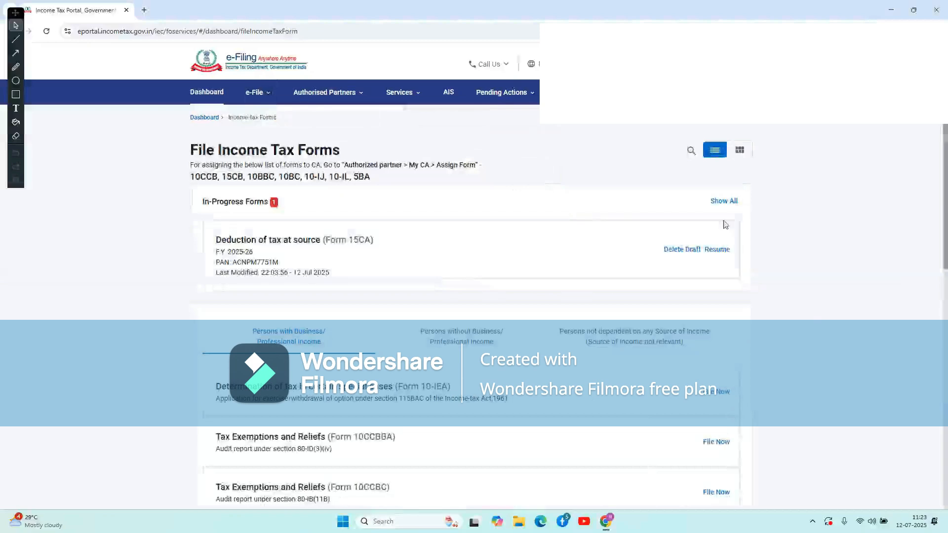
Delete the in-progress Form 15CA draft and confirm the deletion.
{"action": "left_click", "coordinate": [681, 251]}
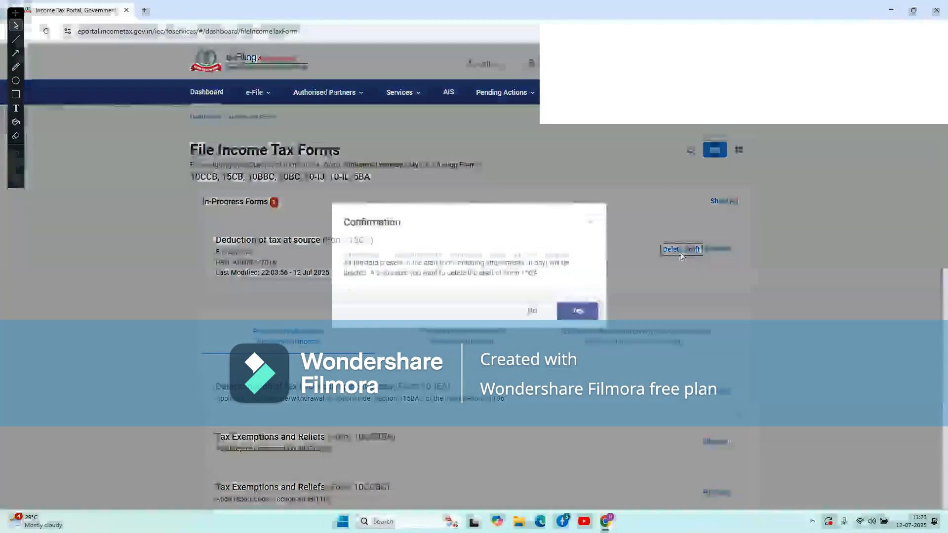
{"action": "left_click", "coordinate": [578, 312]}
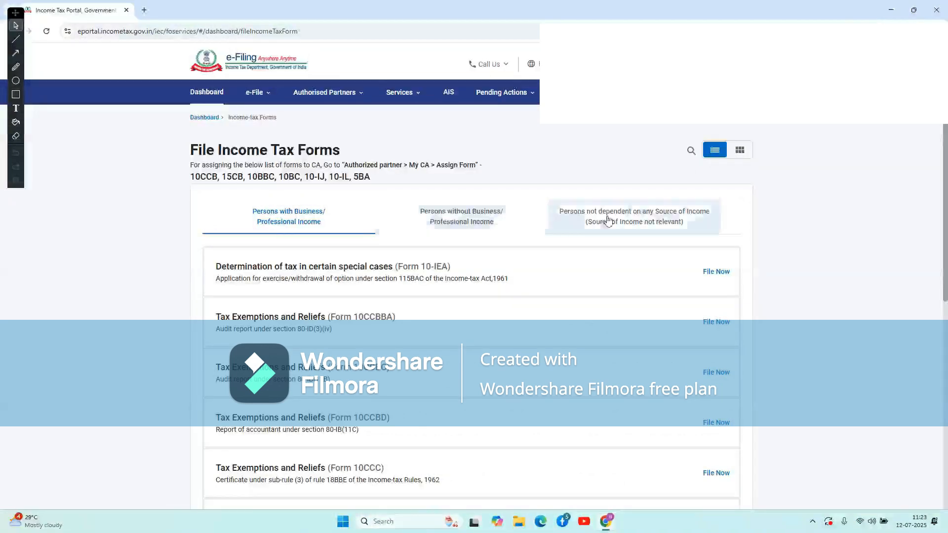
Search 15CA under 'Persons not dependent on any Source of Income' and start filing Form 15CA.
{"action": "left_click", "coordinate": [637, 219]}
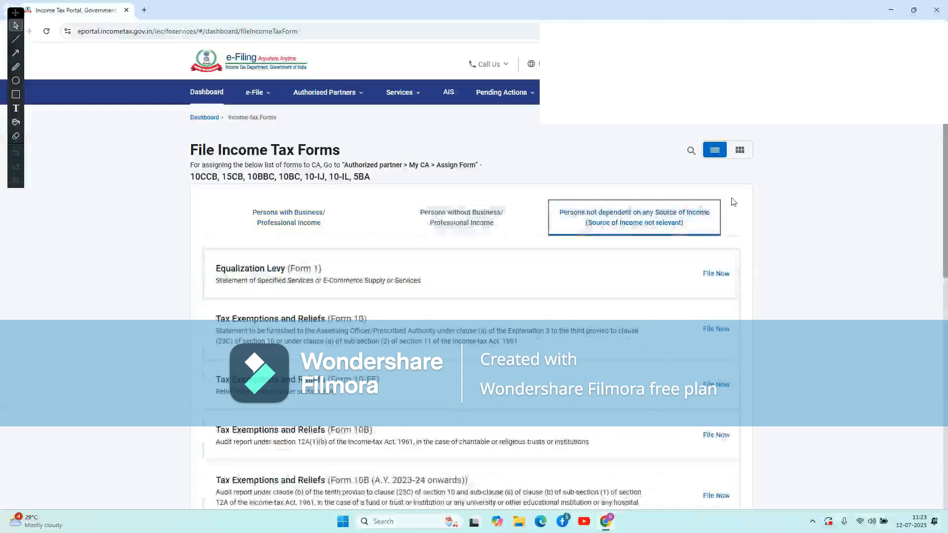
{"action": "left_click", "coordinate": [690, 150]}
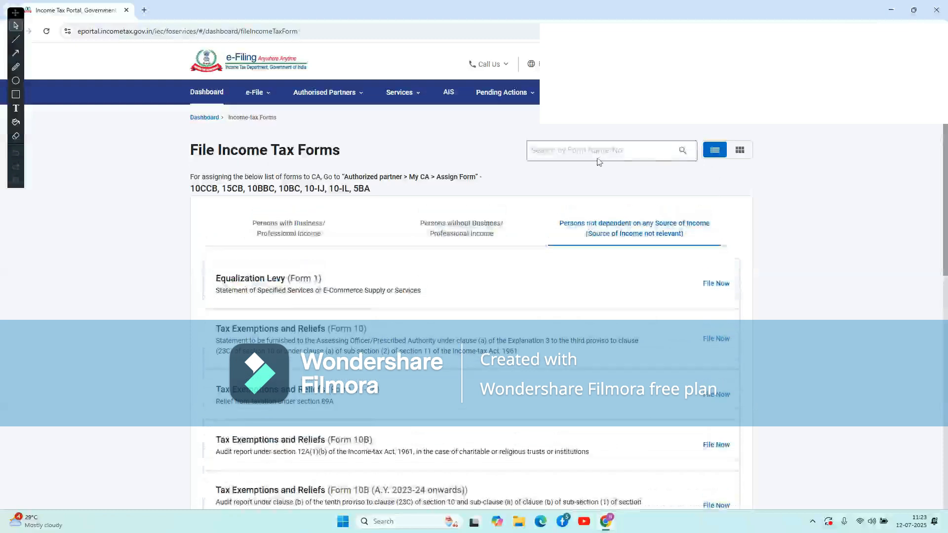
{"action": "type", "text": "15"}
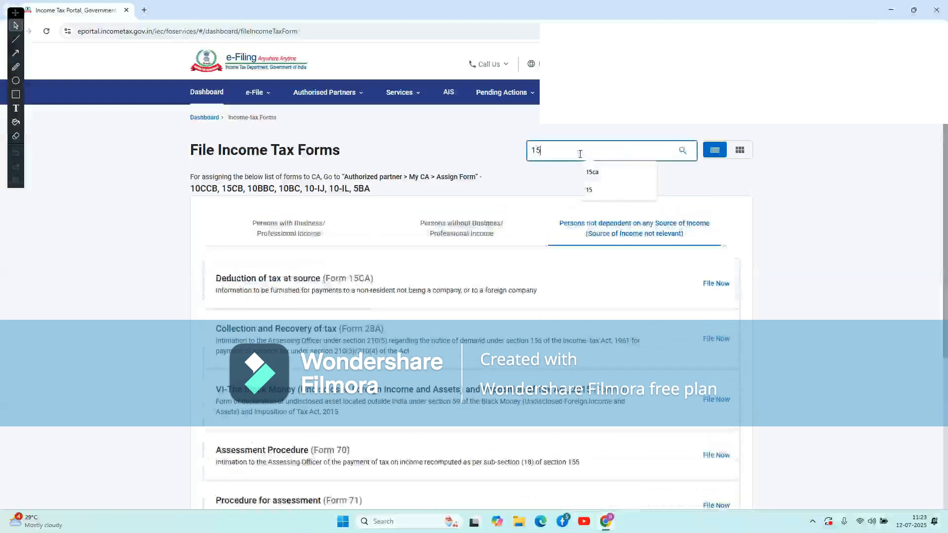
{"action": "type", "text": "CA"}
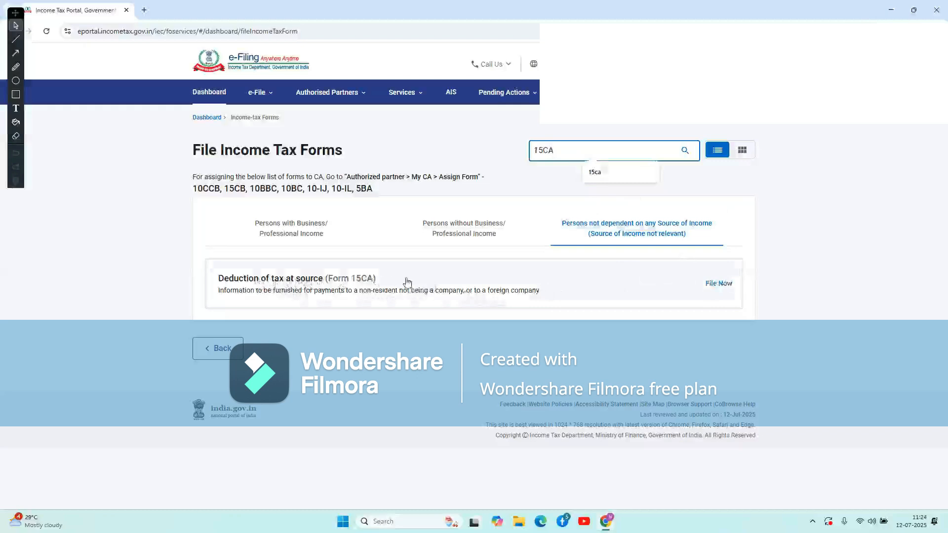
{"action": "left_click", "coordinate": [719, 286]}
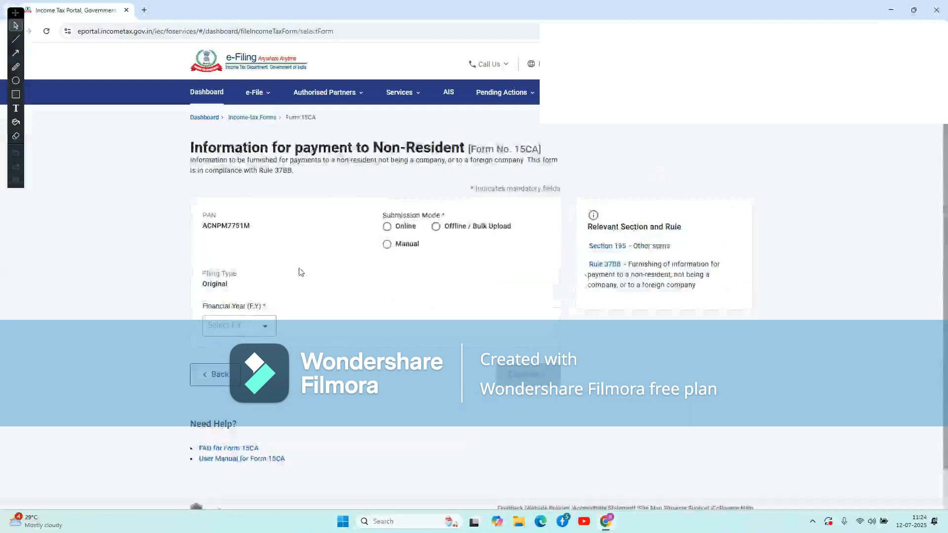
Choose Online submission and financial year 2025-26, then continue to the Form 15CA instructions.
{"action": "left_click", "coordinate": [388, 228]}
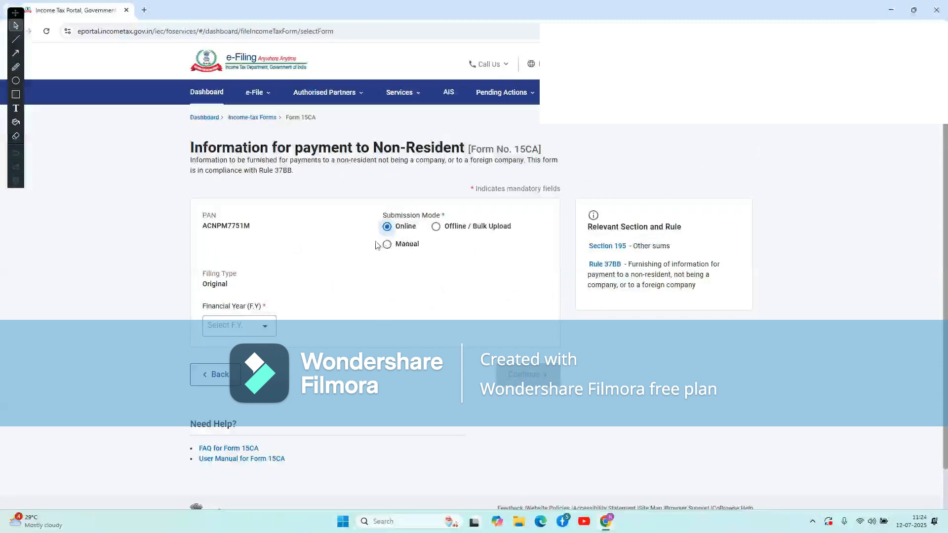
{"action": "left_click", "coordinate": [256, 326]}
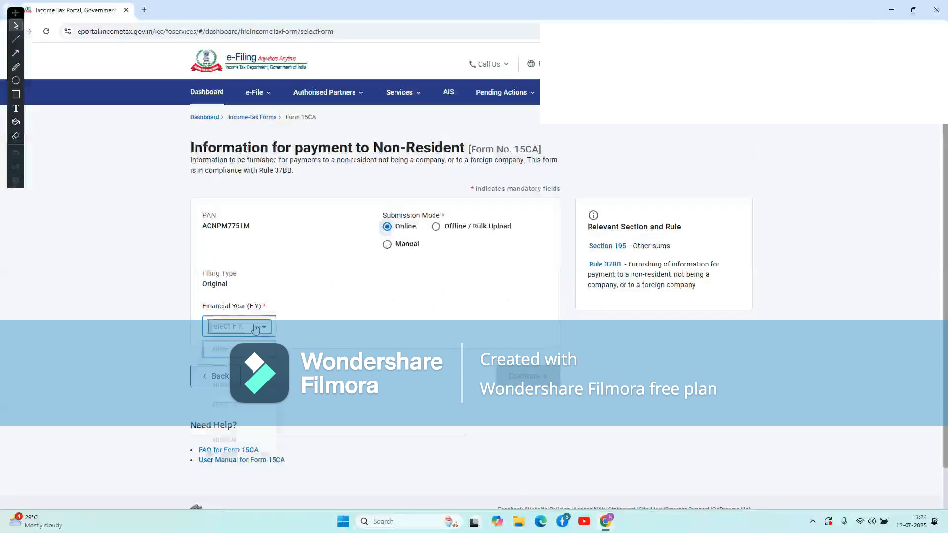
{"action": "left_click", "coordinate": [252, 350]}
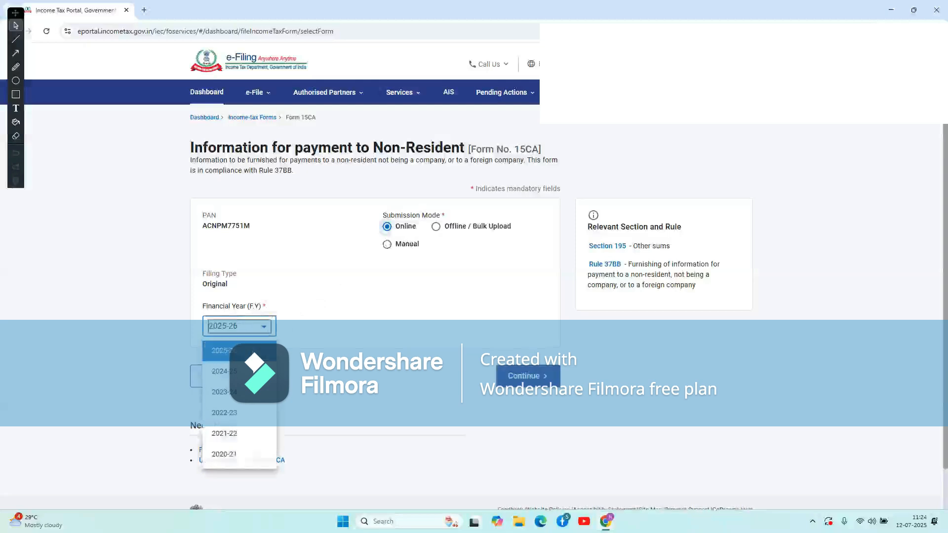
{"action": "left_click", "coordinate": [536, 377]}
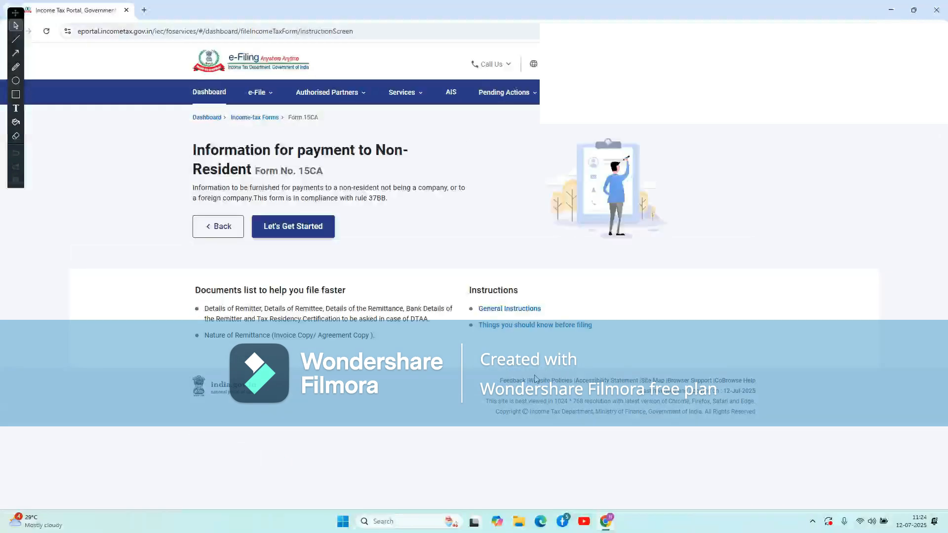
Begin the form, select PART A and proceed to its sections.
{"action": "left_click", "coordinate": [304, 233]}
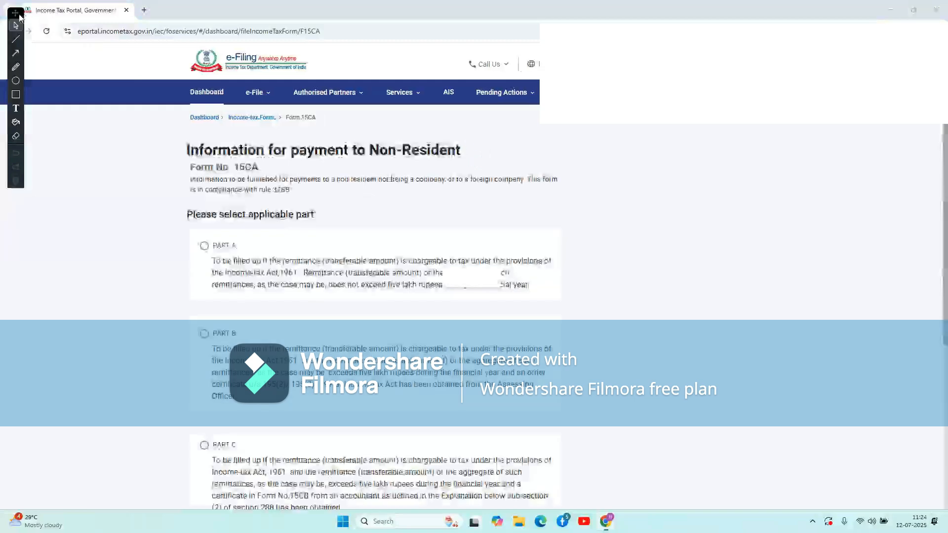
{"action": "scroll", "coordinate": [276, 307], "scroll_direction": "down", "scroll_amount": 2}
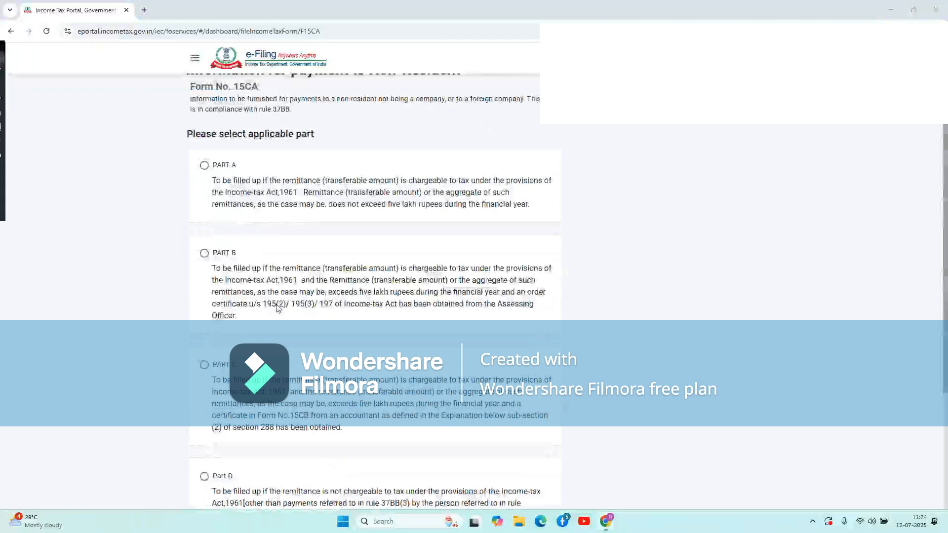
{"action": "scroll", "coordinate": [313, 259], "scroll_direction": "down", "scroll_amount": 1}
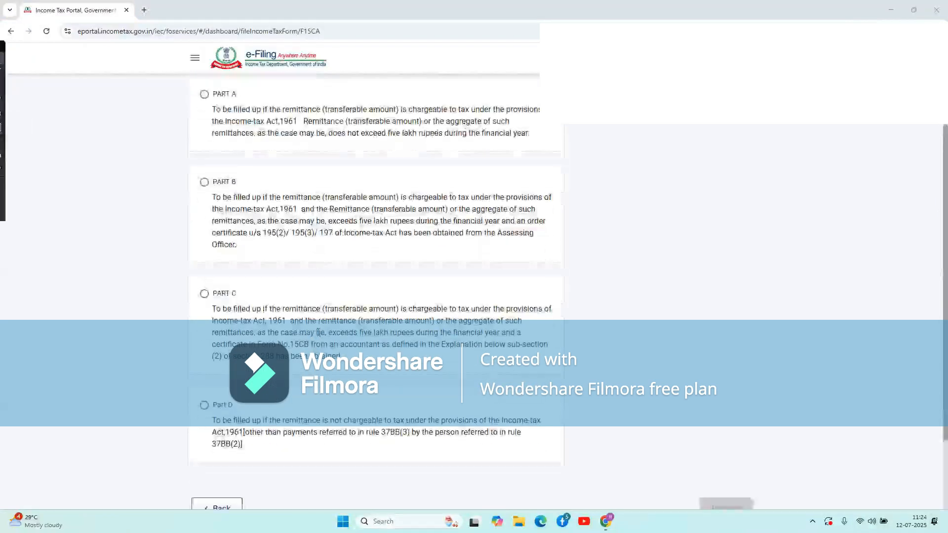
{"action": "scroll", "coordinate": [319, 332], "scroll_direction": "up", "scroll_amount": 3}
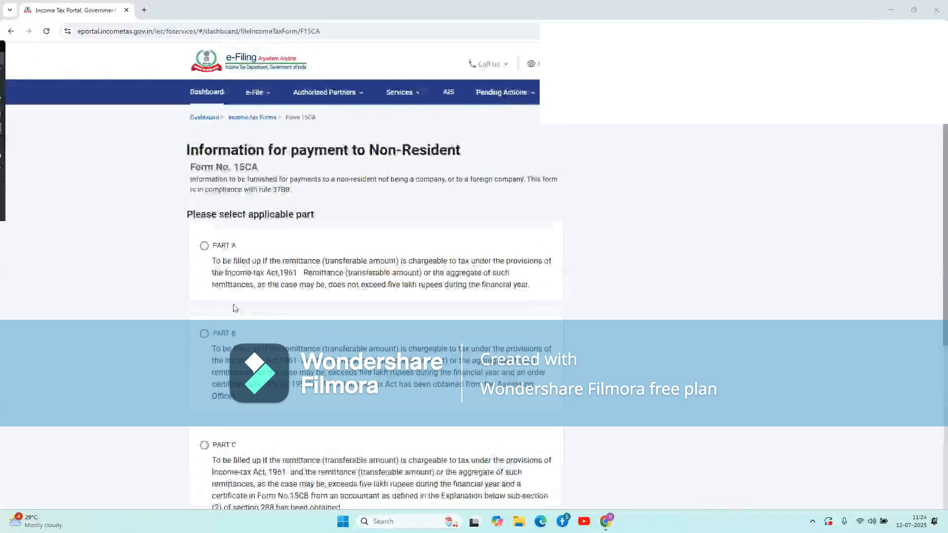
{"action": "scroll", "coordinate": [325, 277], "scroll_direction": "down", "scroll_amount": 1}
{"action": "scroll", "coordinate": [326, 277], "scroll_direction": "down", "scroll_amount": 3}
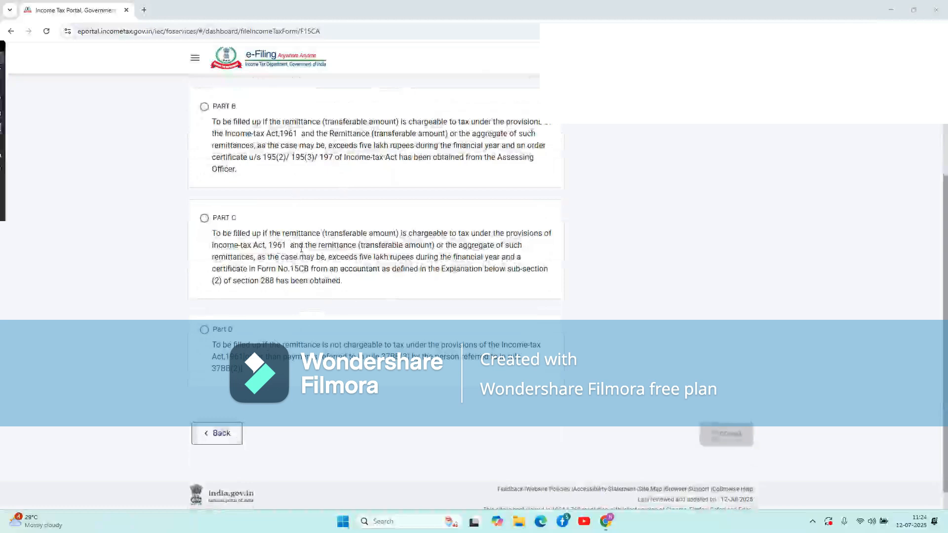
{"action": "scroll", "coordinate": [301, 249], "scroll_direction": "up", "scroll_amount": 5}
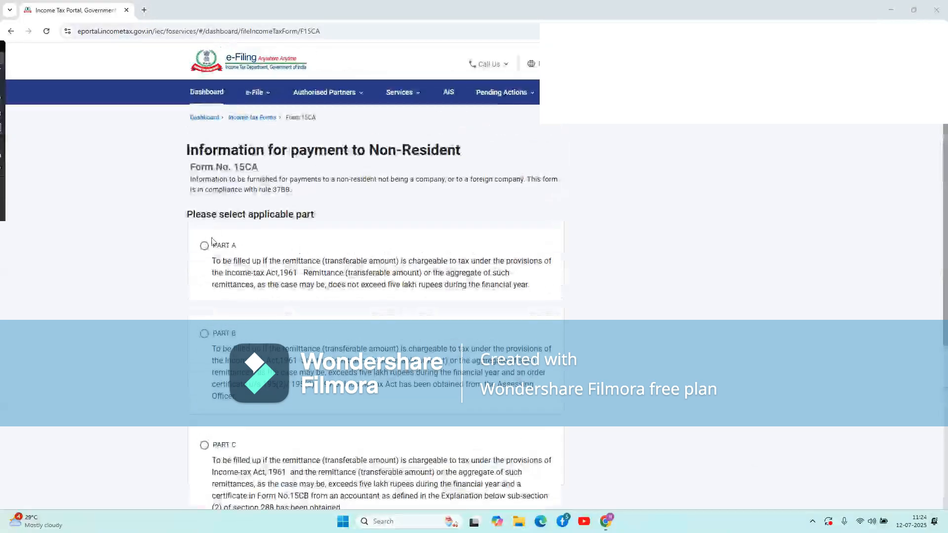
{"action": "left_click", "coordinate": [204, 246]}
{"action": "scroll", "coordinate": [516, 292], "scroll_direction": "down", "scroll_amount": 5}
{"action": "left_click", "coordinate": [728, 410]}
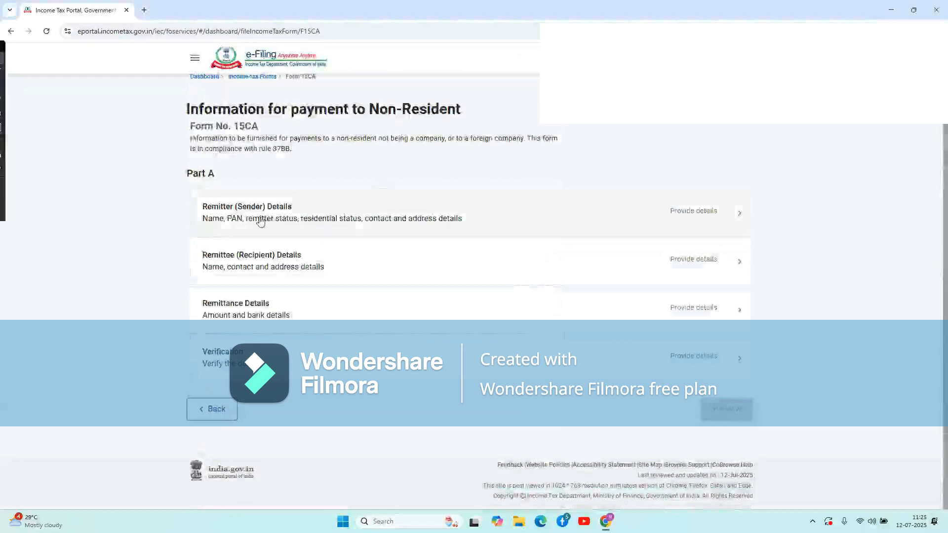
Fill in the Remitter (Sender) Details section and save it.
{"action": "left_click", "coordinate": [311, 220]}
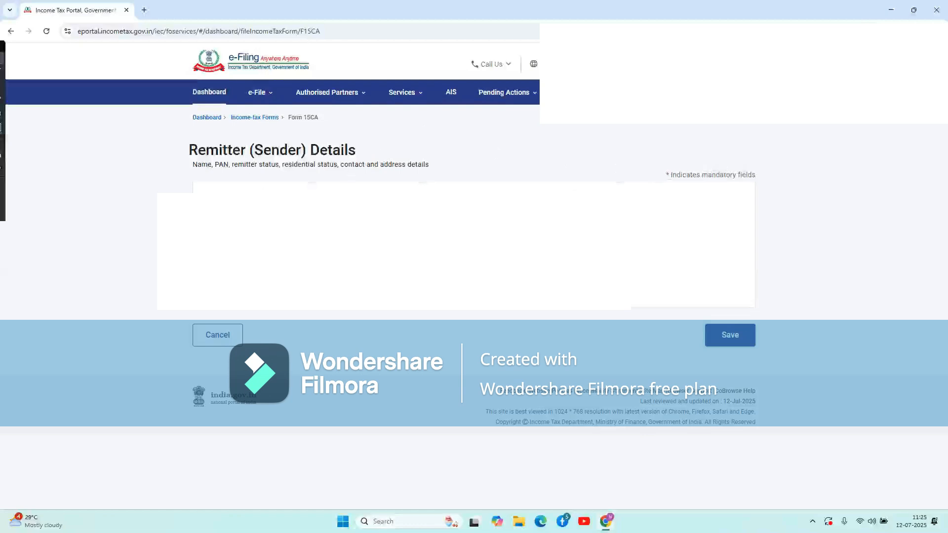
{"action": "left_click", "coordinate": [726, 64]}
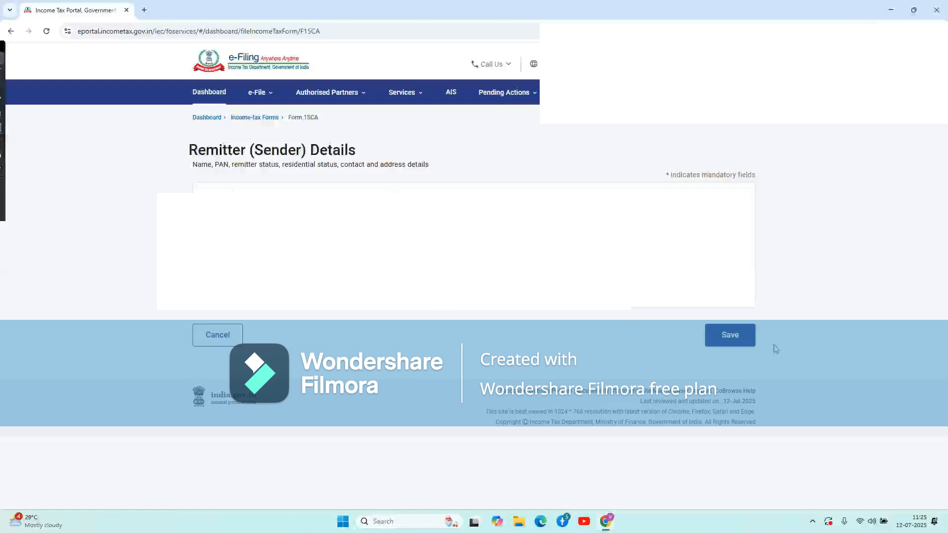
{"action": "left_click", "coordinate": [735, 340]}
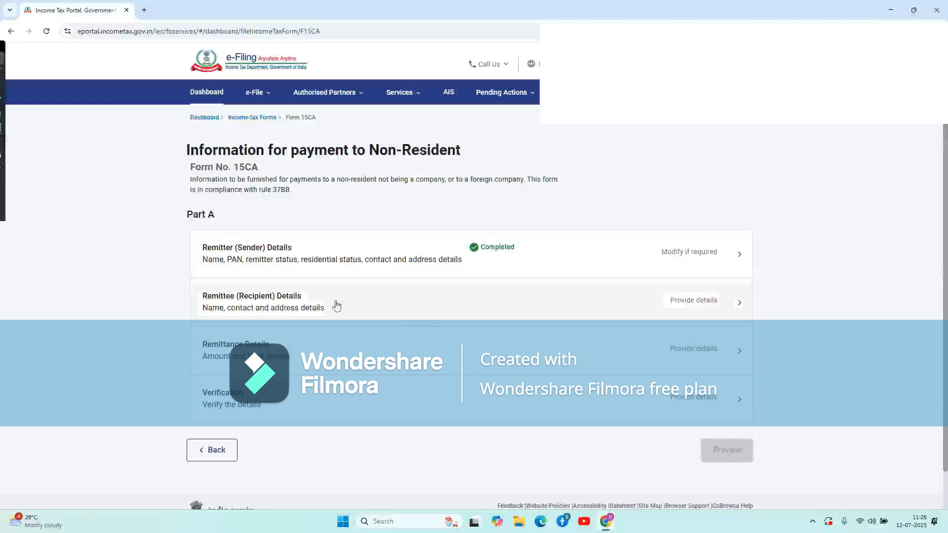
Enter recipient name Abc private Limited and the recipient's PAN from the saved suggestion.
{"action": "left_click", "coordinate": [316, 302]}
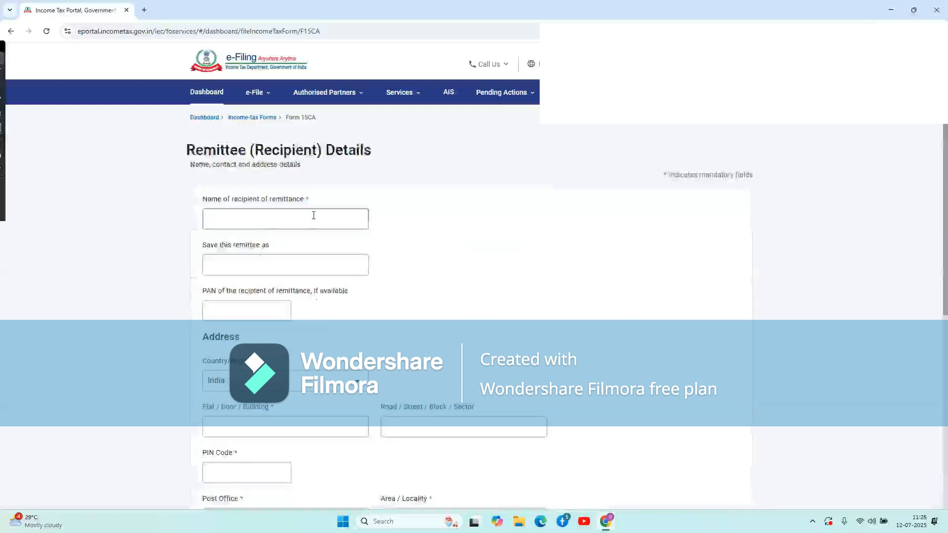
{"action": "left_click", "coordinate": [313, 215]}
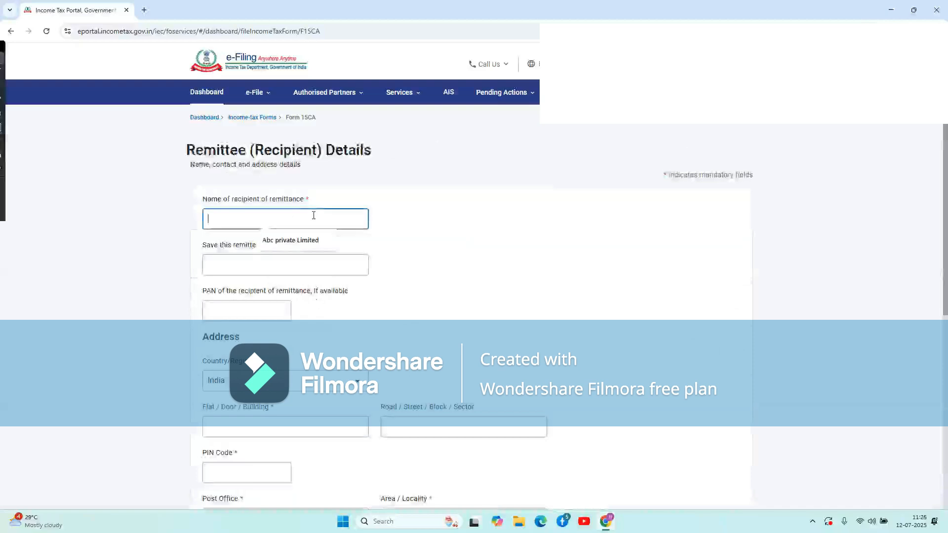
{"action": "left_click", "coordinate": [306, 242]}
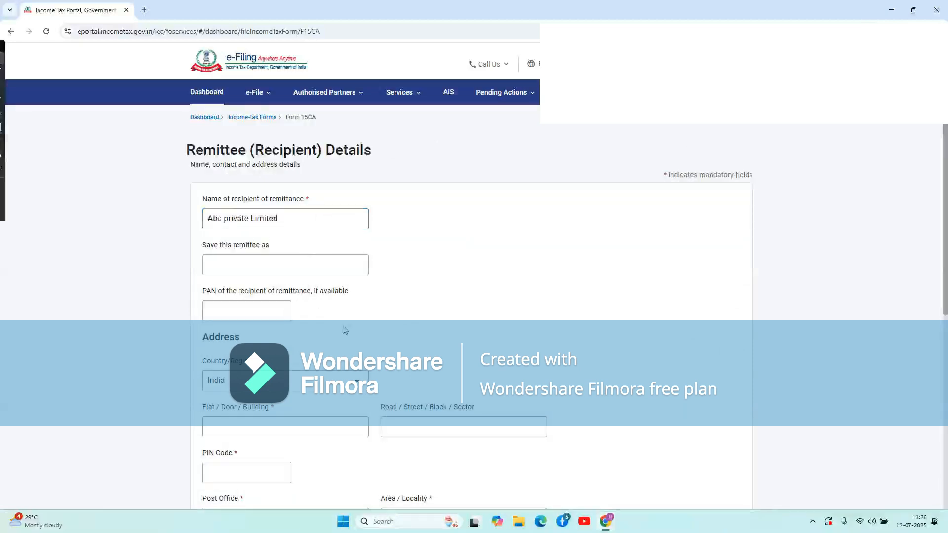
{"action": "scroll", "coordinate": [345, 329], "scroll_direction": "down", "scroll_amount": 1}
{"action": "scroll", "coordinate": [321, 316], "scroll_direction": "down", "scroll_amount": 1}
{"action": "left_click", "coordinate": [239, 252]}
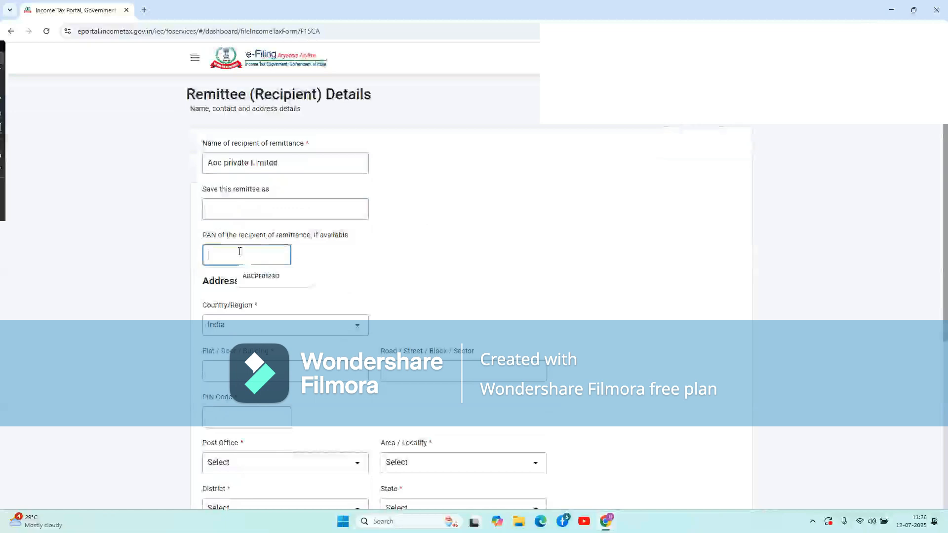
{"action": "left_click", "coordinate": [261, 275]}
{"action": "left_click", "coordinate": [375, 268]}
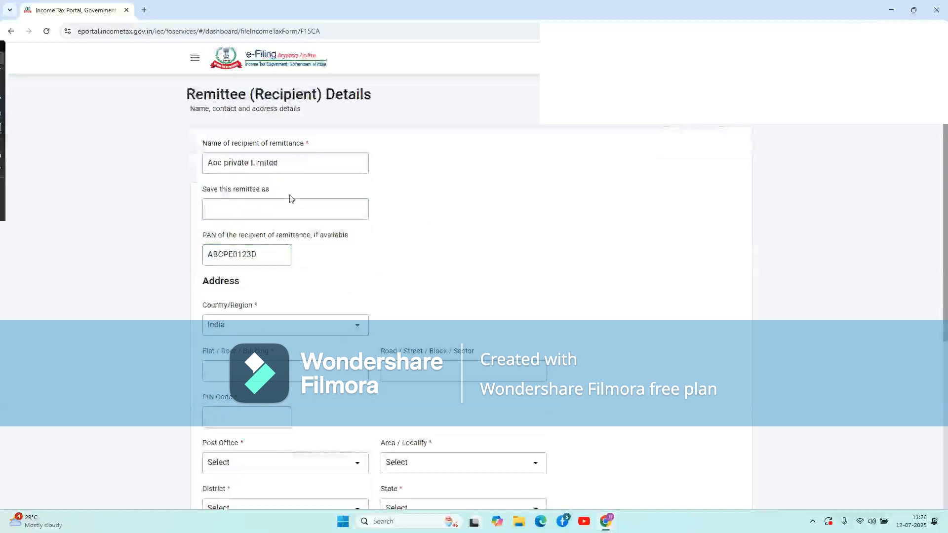
Set the recipient's address country to Germany.
{"action": "scroll", "coordinate": [284, 286], "scroll_direction": "down", "scroll_amount": 2}
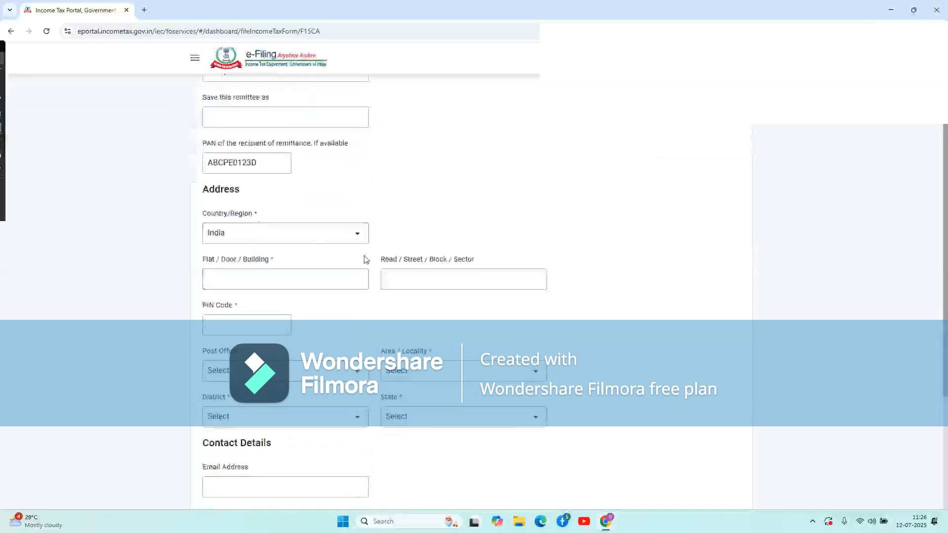
{"action": "left_click", "coordinate": [303, 239]}
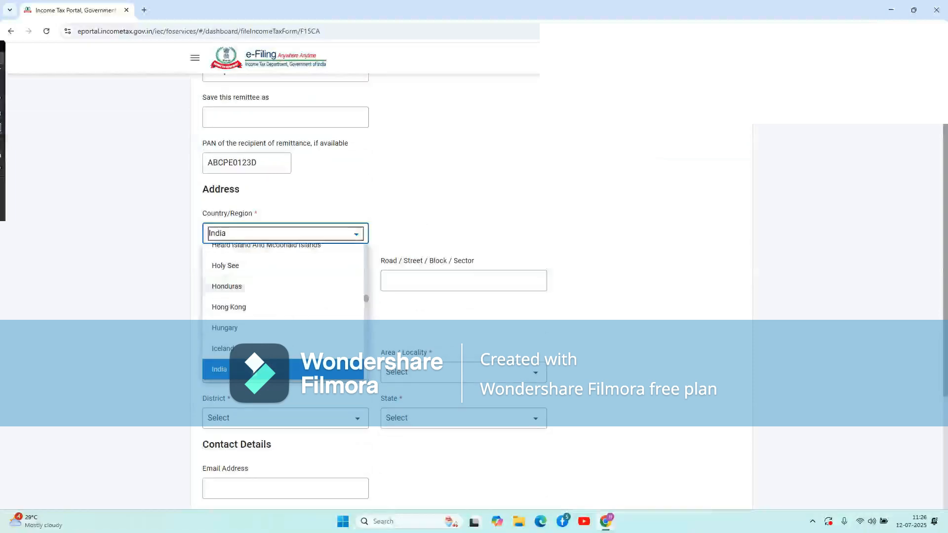
{"action": "scroll", "coordinate": [425, 165], "scroll_direction": "up", "scroll_amount": 6}
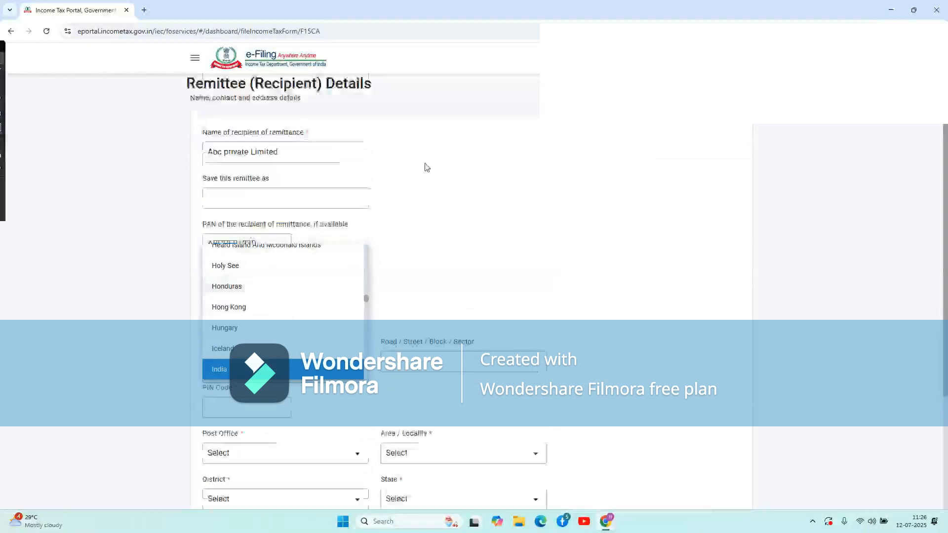
{"action": "scroll", "coordinate": [399, 335], "scroll_direction": "down", "scroll_amount": 5}
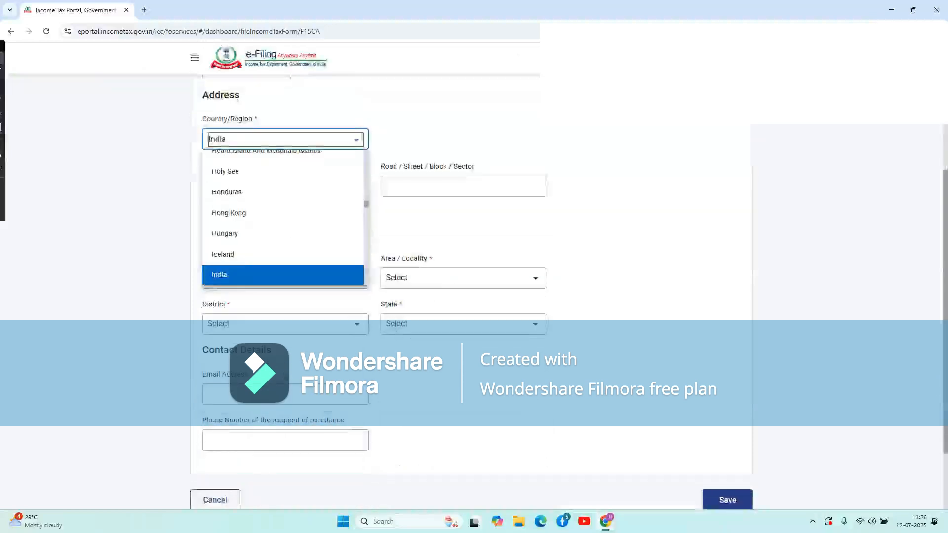
{"action": "scroll", "coordinate": [274, 250], "scroll_direction": "down", "scroll_amount": 6}
{"action": "scroll", "coordinate": [274, 251], "scroll_direction": "down", "scroll_amount": 10}
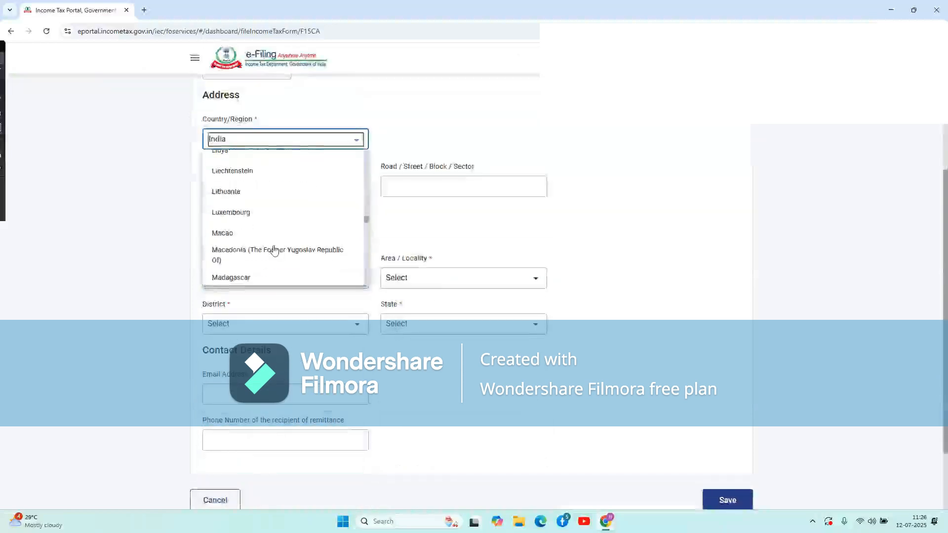
{"action": "scroll", "coordinate": [275, 250], "scroll_direction": "down", "scroll_amount": 10}
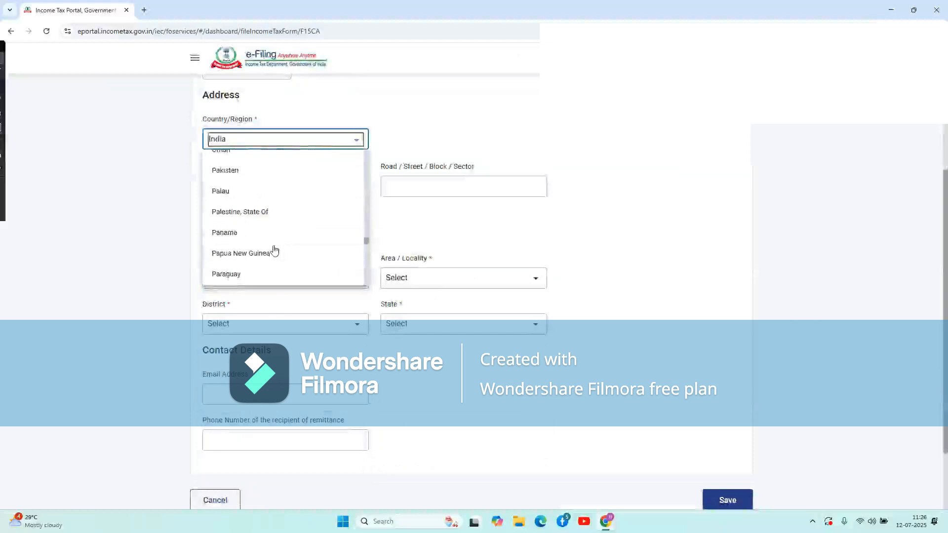
{"action": "scroll", "coordinate": [274, 250], "scroll_direction": "down", "scroll_amount": 10}
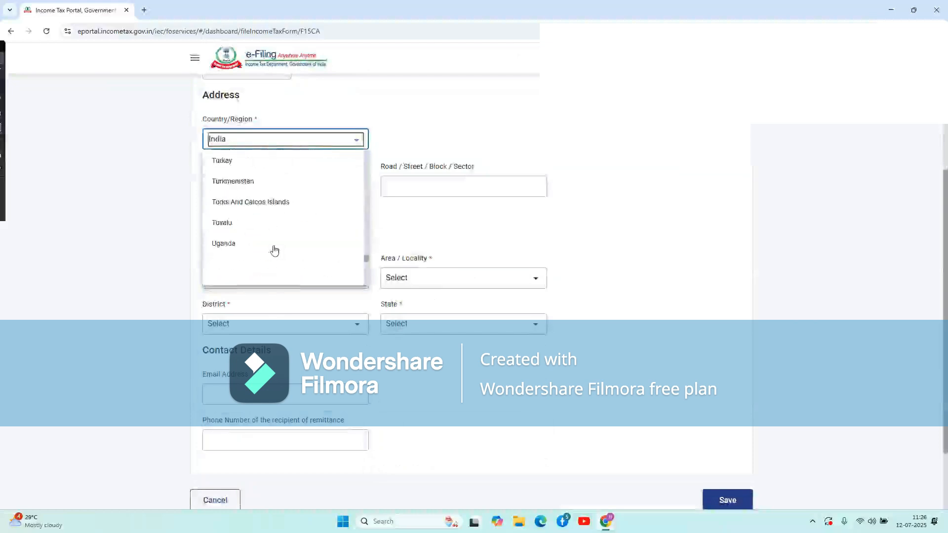
{"action": "scroll", "coordinate": [263, 409], "scroll_direction": "up", "scroll_amount": 8}
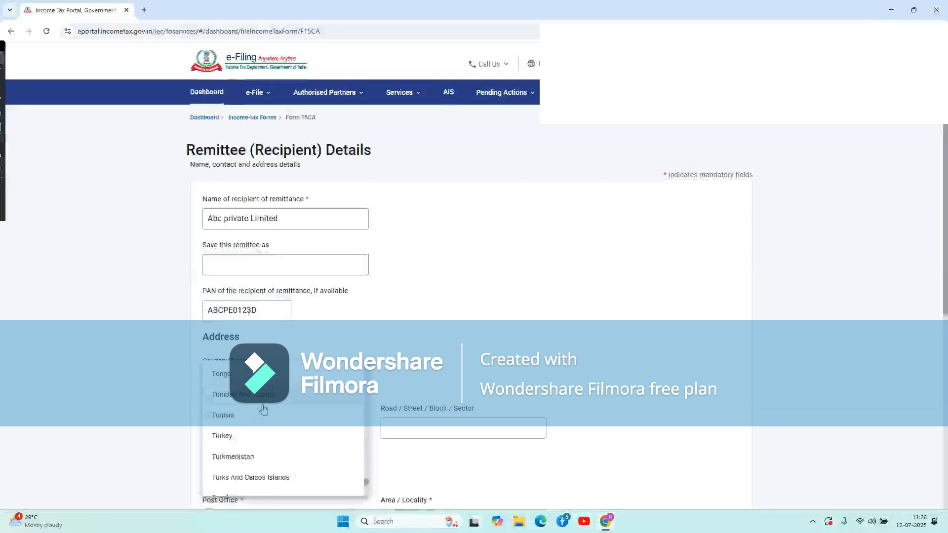
{"action": "key", "text": "g"}
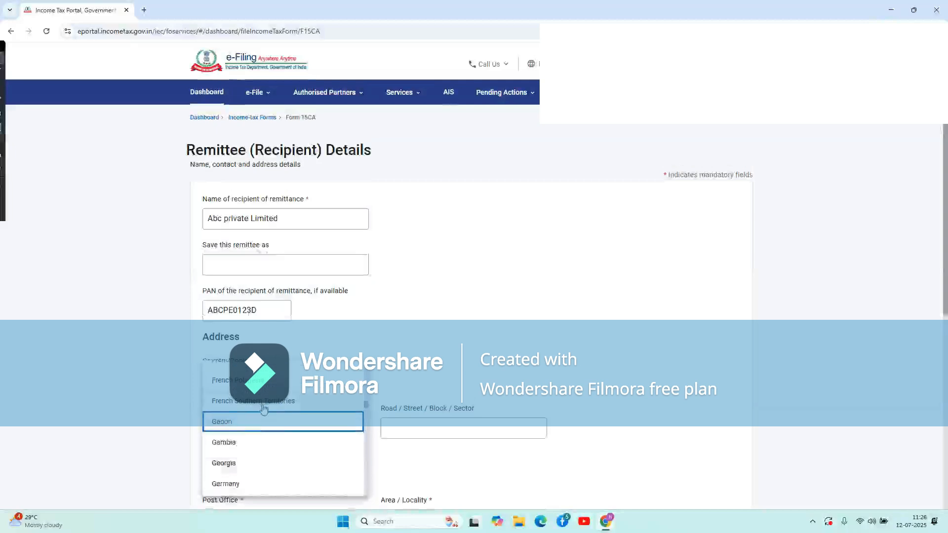
{"action": "scroll", "coordinate": [263, 409], "scroll_direction": "down", "scroll_amount": 1}
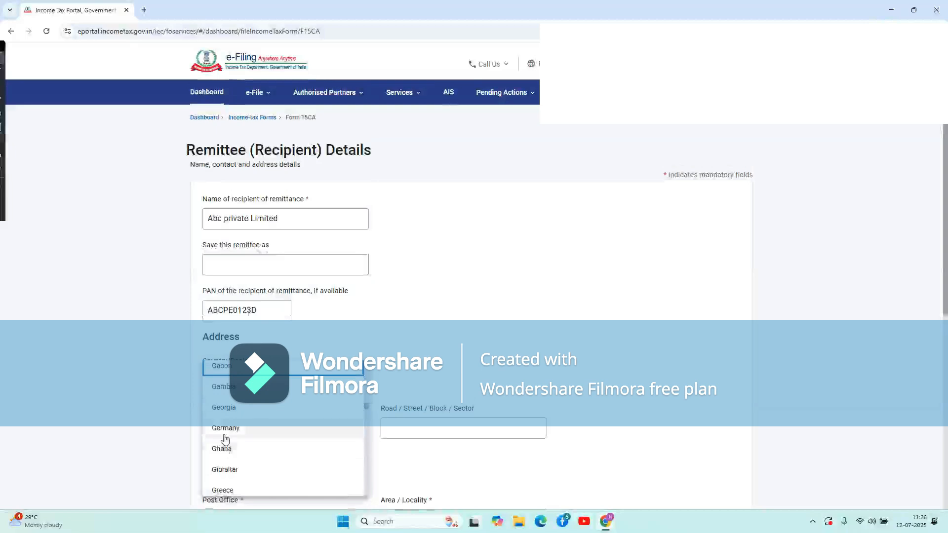
{"action": "left_click", "coordinate": [225, 438]}
Fill the Flat / Door / Building field with S/O and ZIP Code with 0124.
{"action": "scroll", "coordinate": [404, 376], "scroll_direction": "down", "scroll_amount": 3}
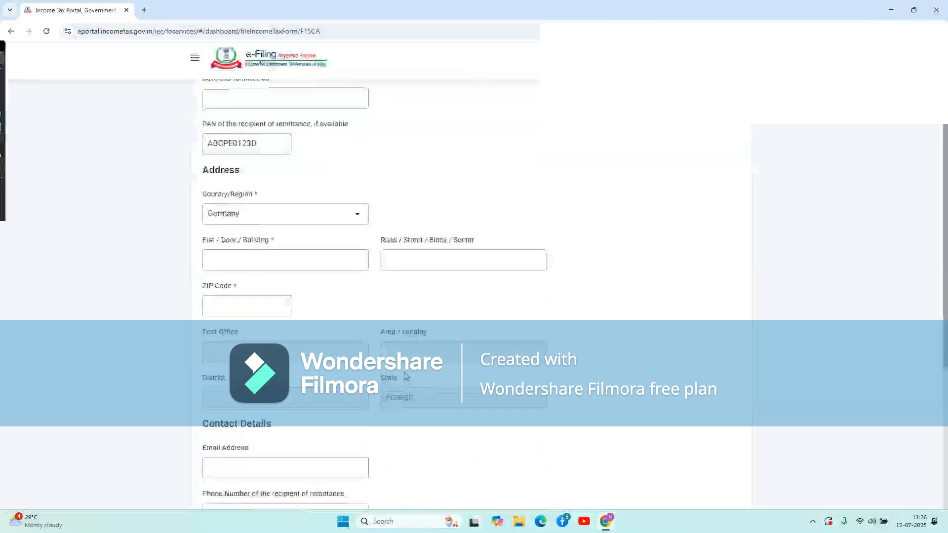
{"action": "left_click", "coordinate": [244, 255]}
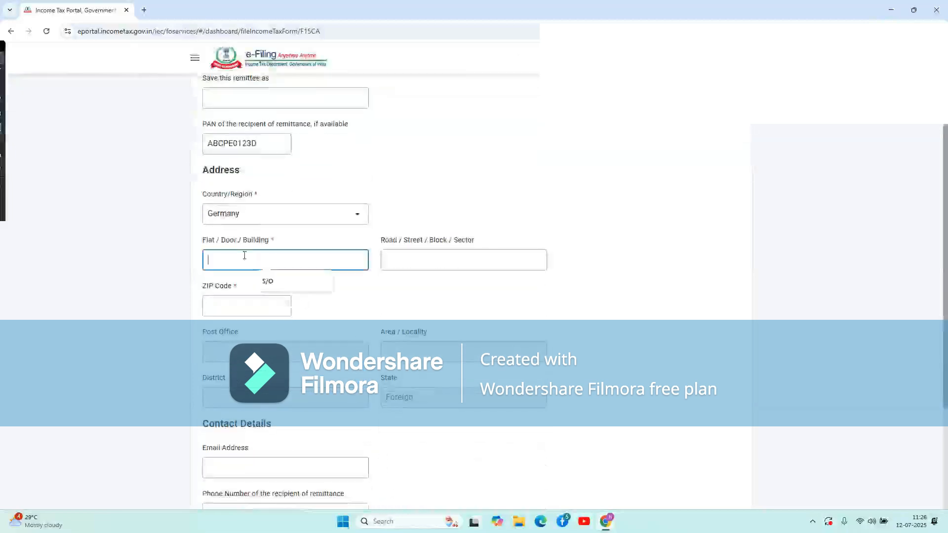
{"action": "left_click", "coordinate": [279, 284]}
{"action": "left_click", "coordinate": [436, 303]}
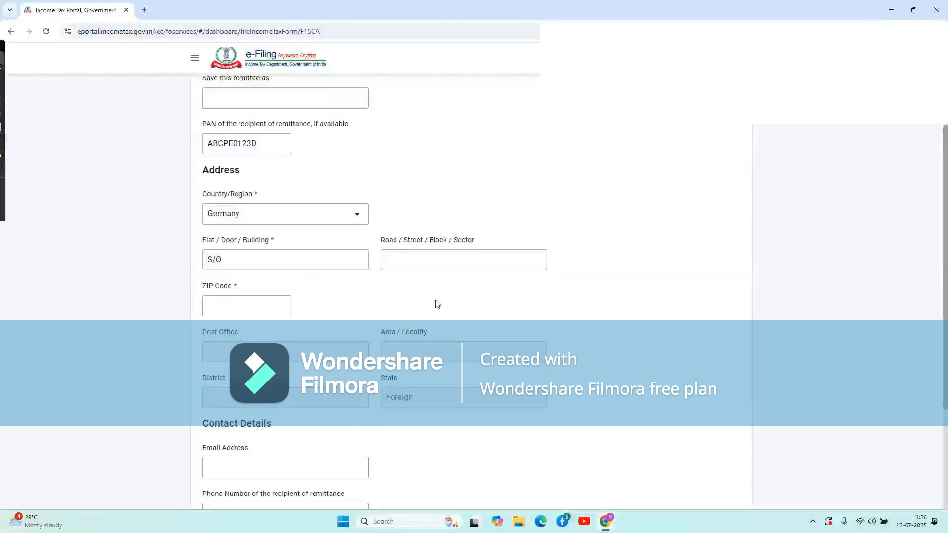
{"action": "left_click", "coordinate": [413, 260]}
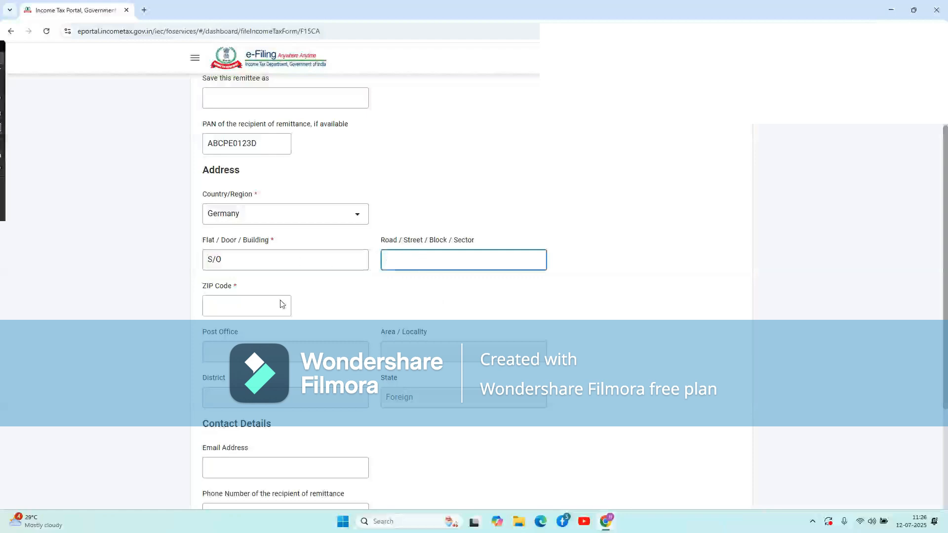
{"action": "left_click", "coordinate": [252, 304]}
{"action": "type", "text": "012"}
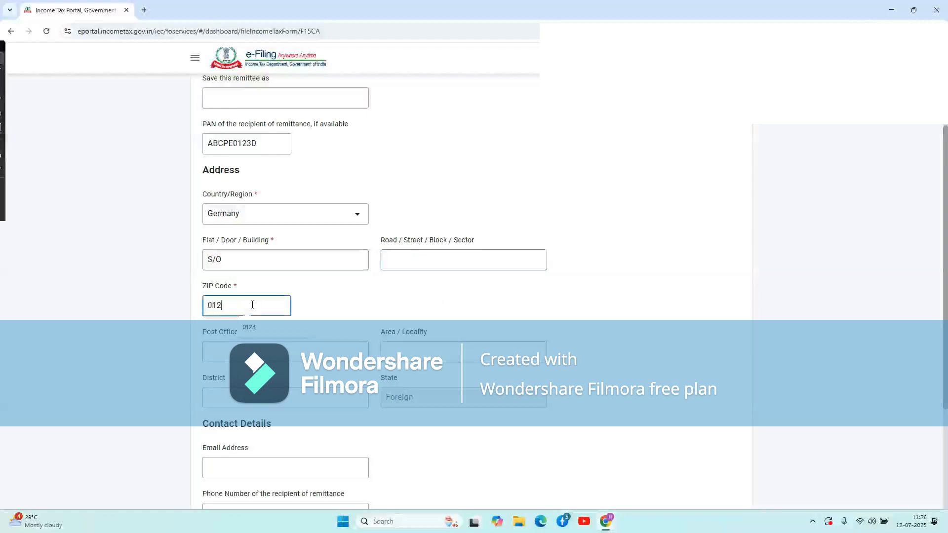
{"action": "left_click", "coordinate": [319, 322]}
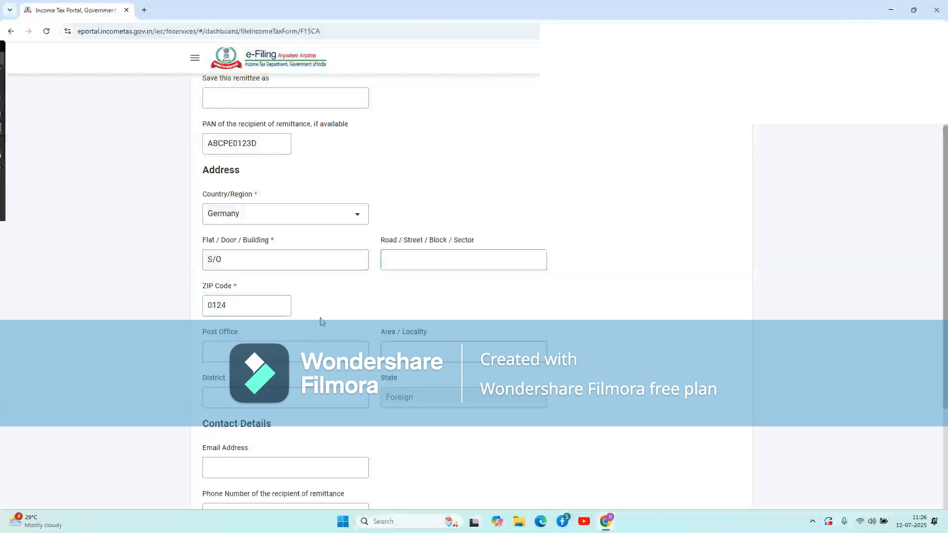
Pass through the Post Office, Area / Locality and recipient e-mail fields.
{"action": "scroll", "coordinate": [319, 321], "scroll_direction": "down", "scroll_amount": 2}
{"action": "left_click", "coordinate": [266, 248]}
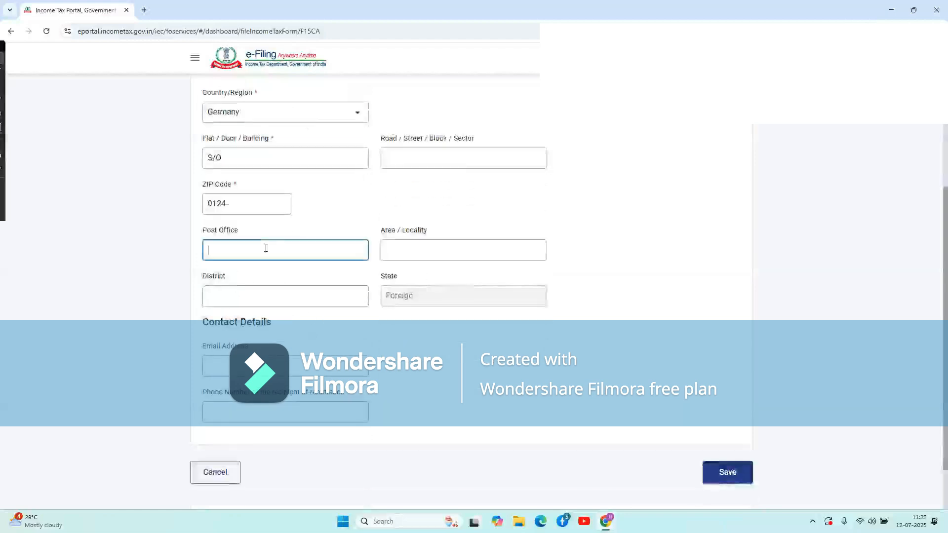
{"action": "left_click", "coordinate": [415, 248]}
{"action": "left_click", "coordinate": [270, 309]}
{"action": "left_click", "coordinate": [283, 359]}
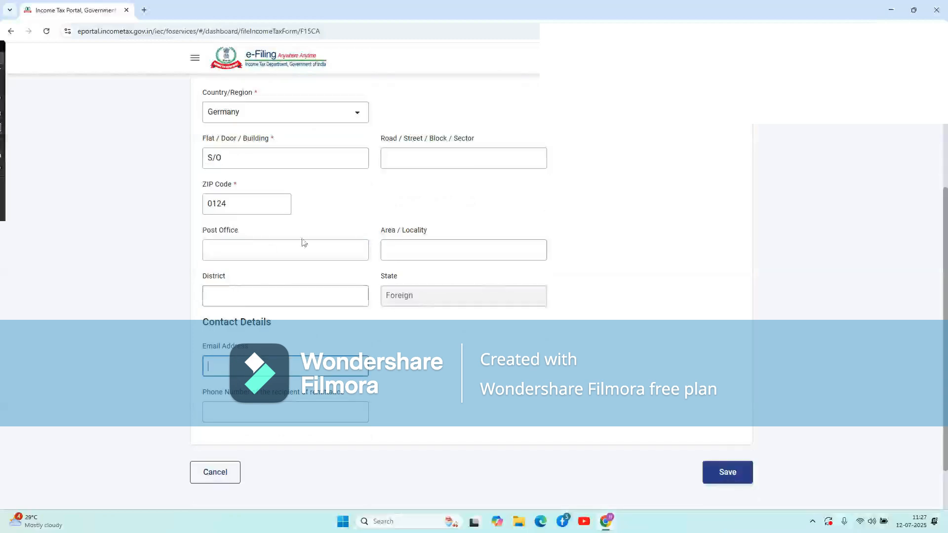
{"action": "scroll", "coordinate": [487, 290], "scroll_direction": "down", "scroll_amount": 1}
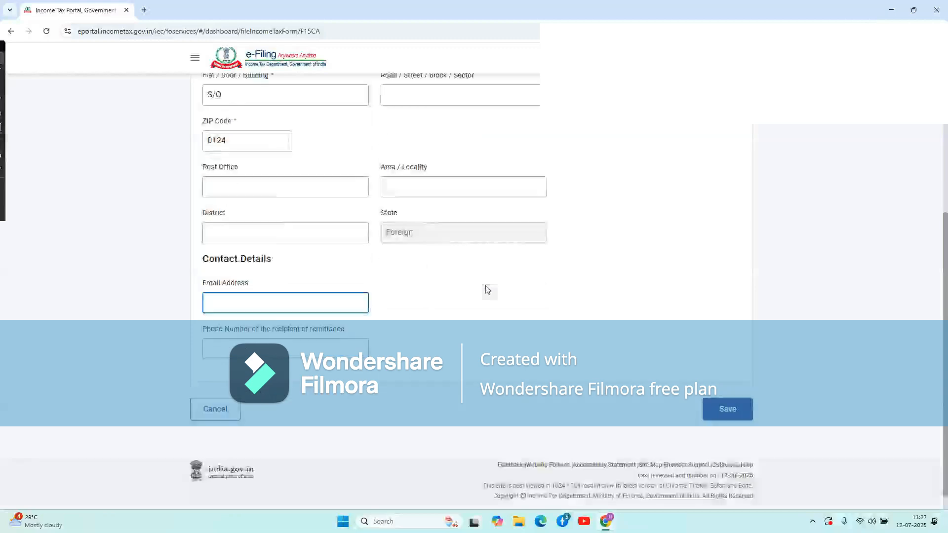
{"action": "scroll", "coordinate": [487, 290], "scroll_direction": "up", "scroll_amount": 6}
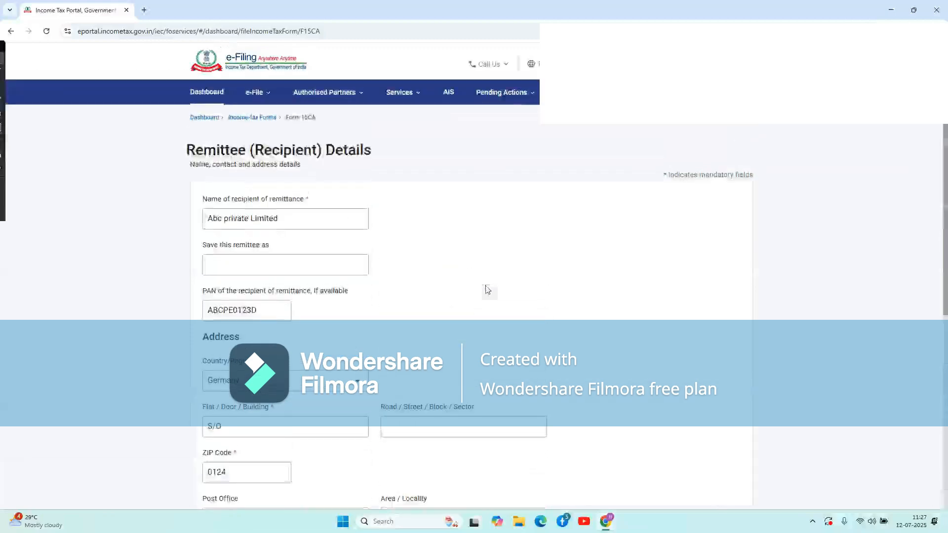
{"action": "scroll", "coordinate": [487, 290], "scroll_direction": "down", "scroll_amount": 1}
{"action": "scroll", "coordinate": [502, 248], "scroll_direction": "down", "scroll_amount": 6}
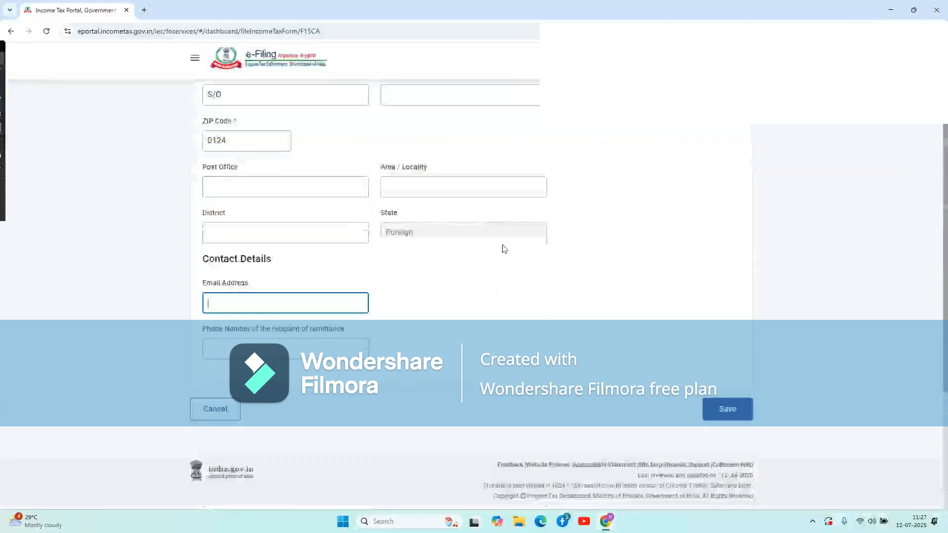
Save the remittee details and set the remittance country to Germany.
{"action": "left_click", "coordinate": [729, 413]}
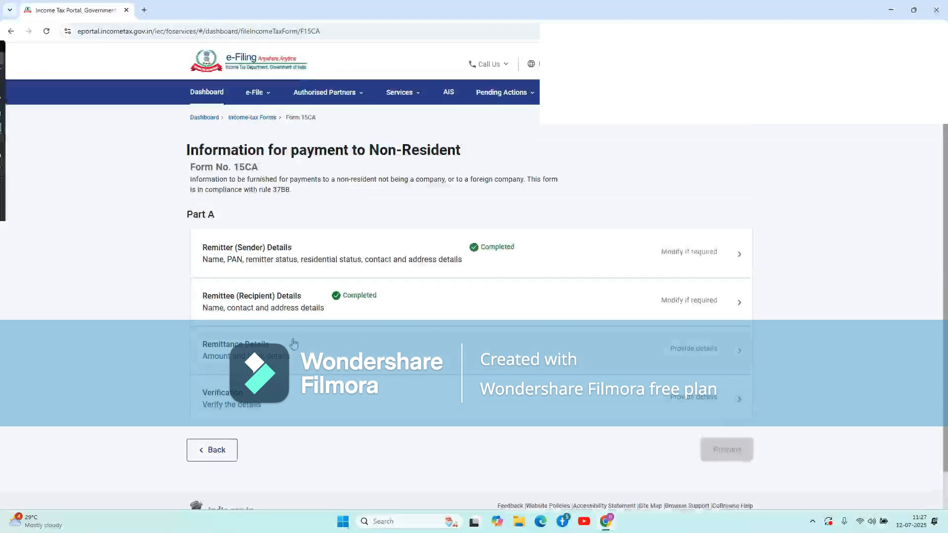
{"action": "left_click", "coordinate": [322, 345]}
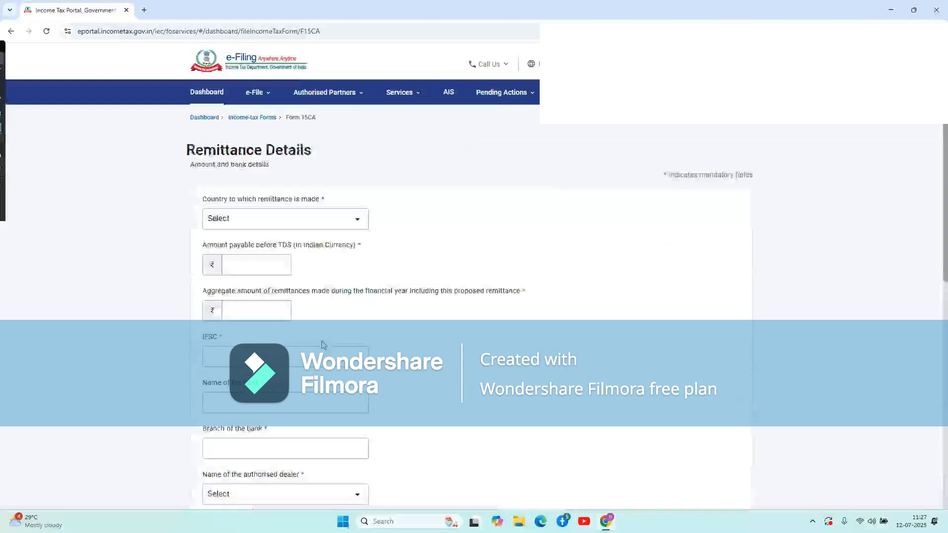
{"action": "left_click", "coordinate": [307, 226]}
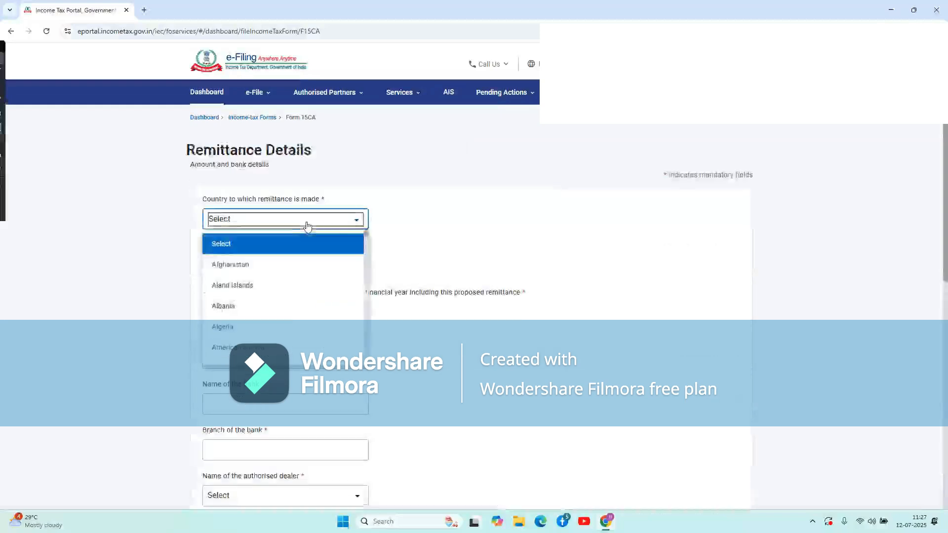
{"action": "scroll", "coordinate": [289, 318], "scroll_direction": "down", "scroll_amount": 10}
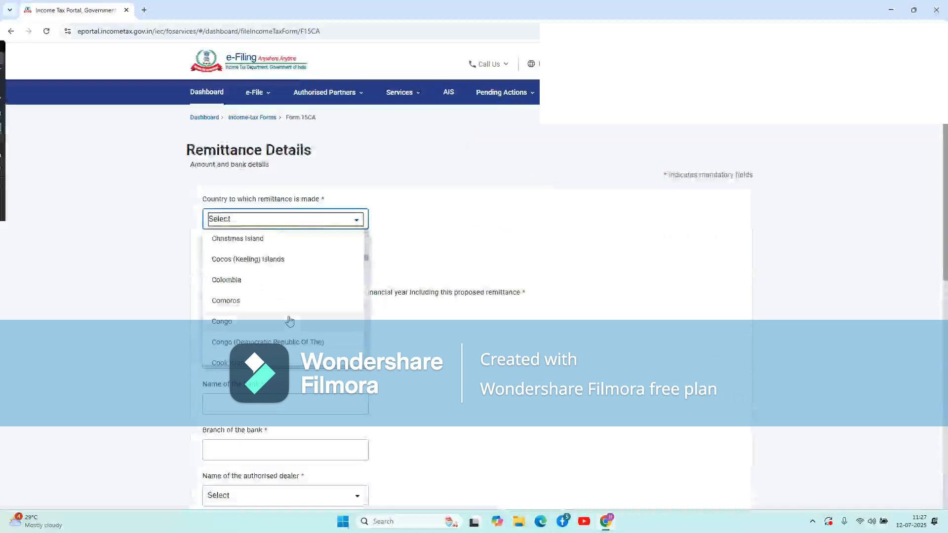
{"action": "key", "text": "g"}
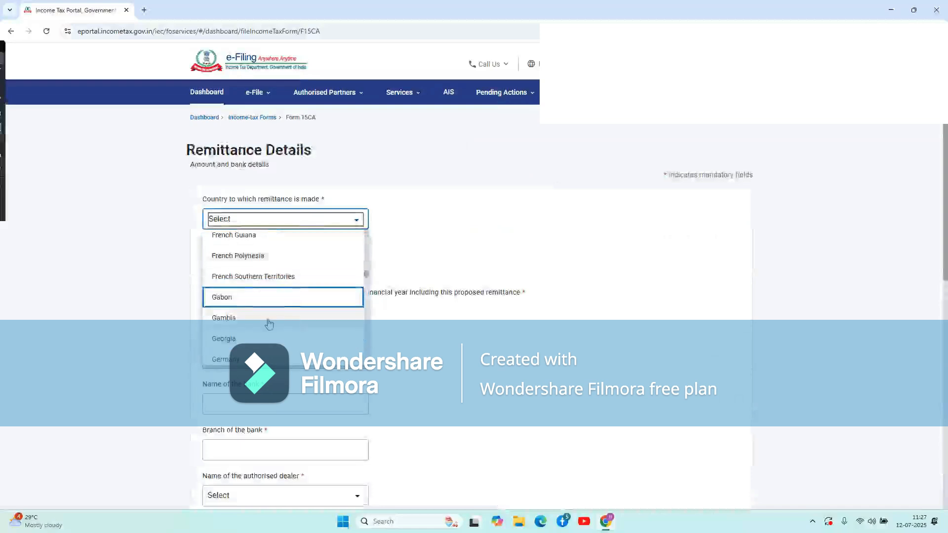
{"action": "left_click", "coordinate": [232, 359]}
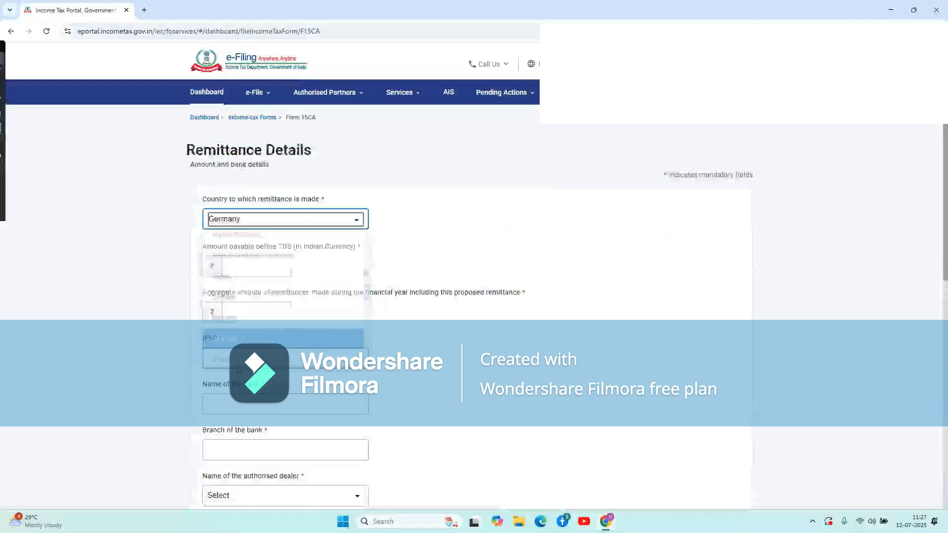
Enter 3,50,000.00 as both amount payable before TDS and aggregate remittances.
{"action": "left_click", "coordinate": [271, 262]}
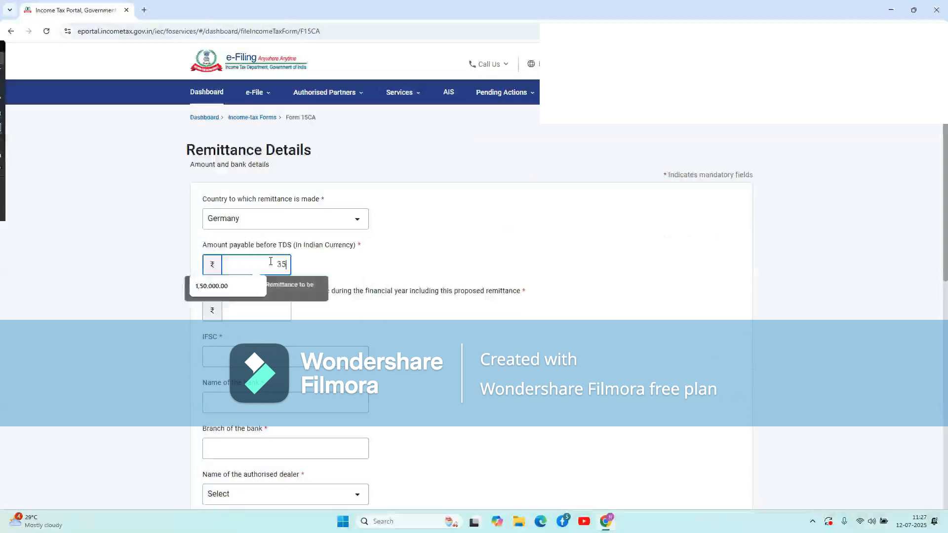
{"action": "left_click", "coordinate": [373, 281]}
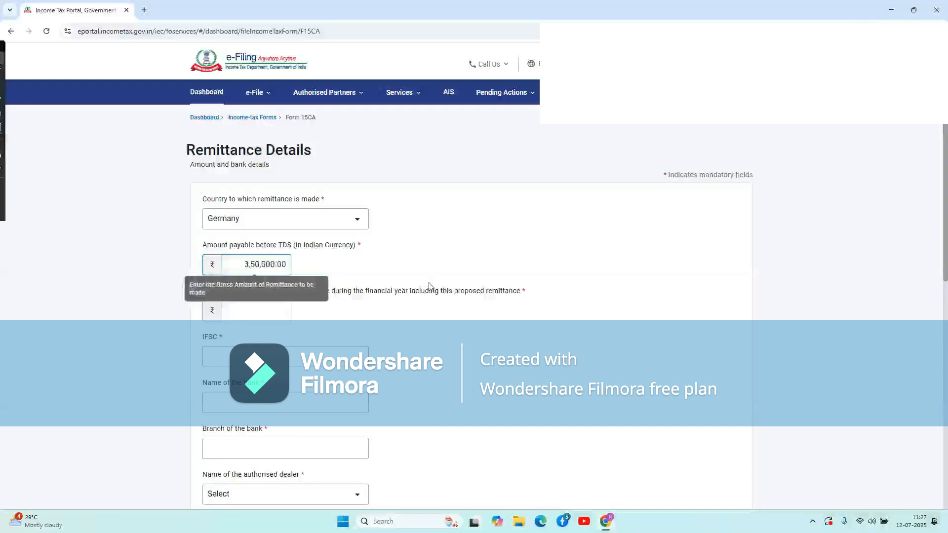
{"action": "left_click", "coordinate": [254, 263]}
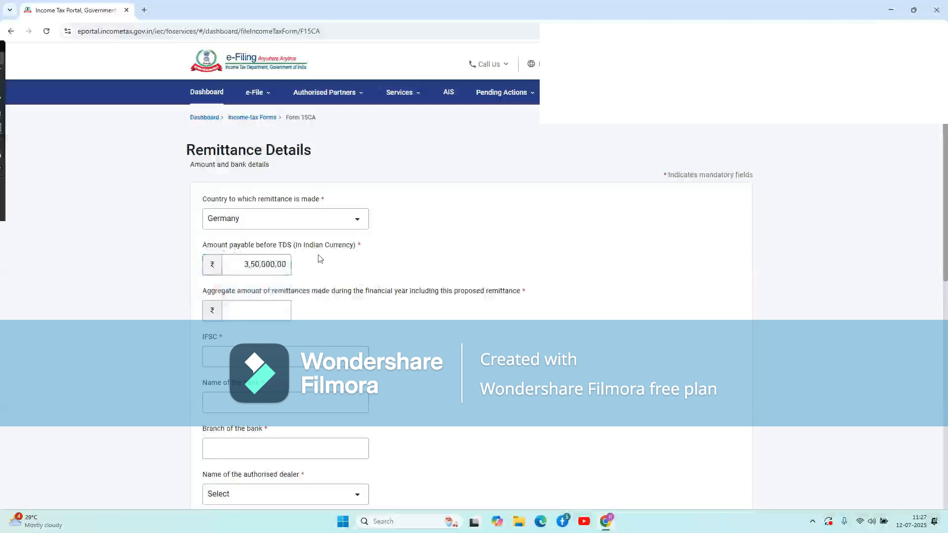
{"action": "left_click", "coordinate": [267, 308]}
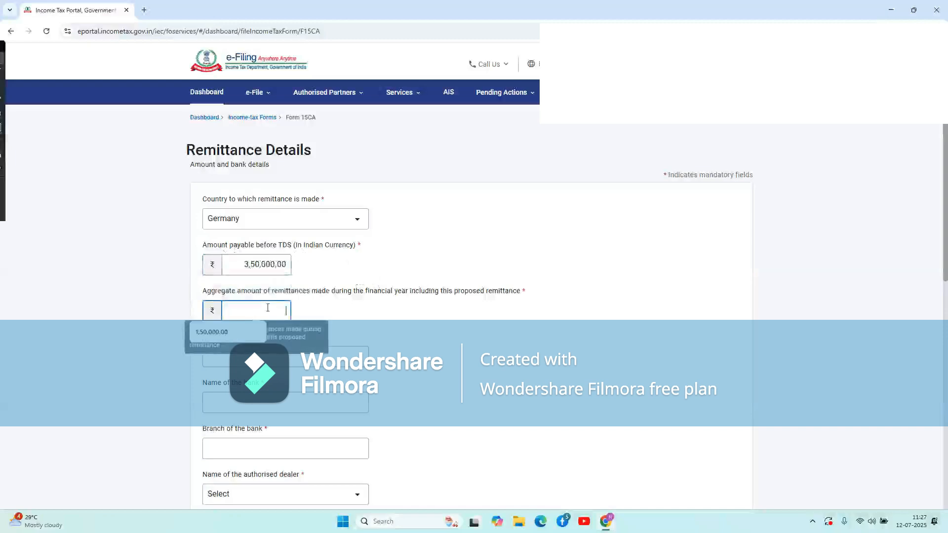
{"action": "type", "text": "350000"}
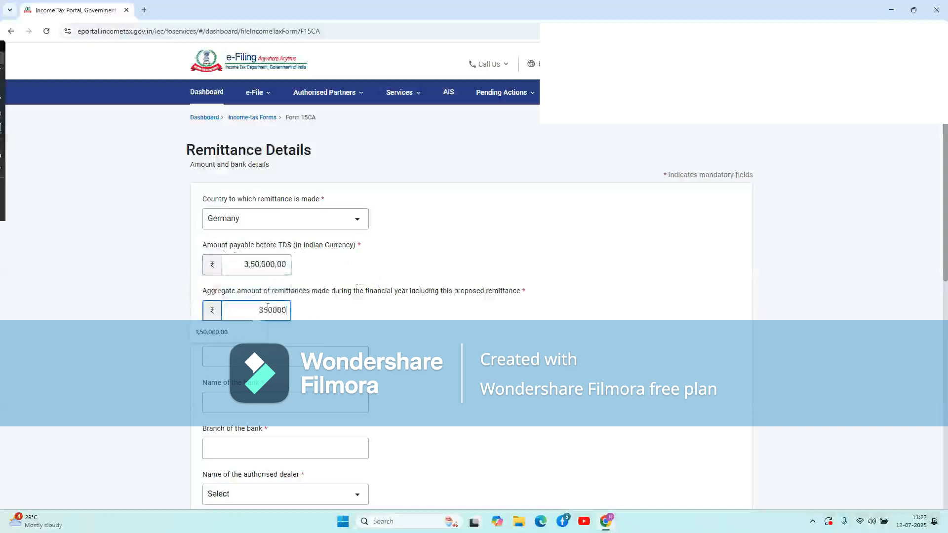
{"action": "left_click", "coordinate": [399, 341]}
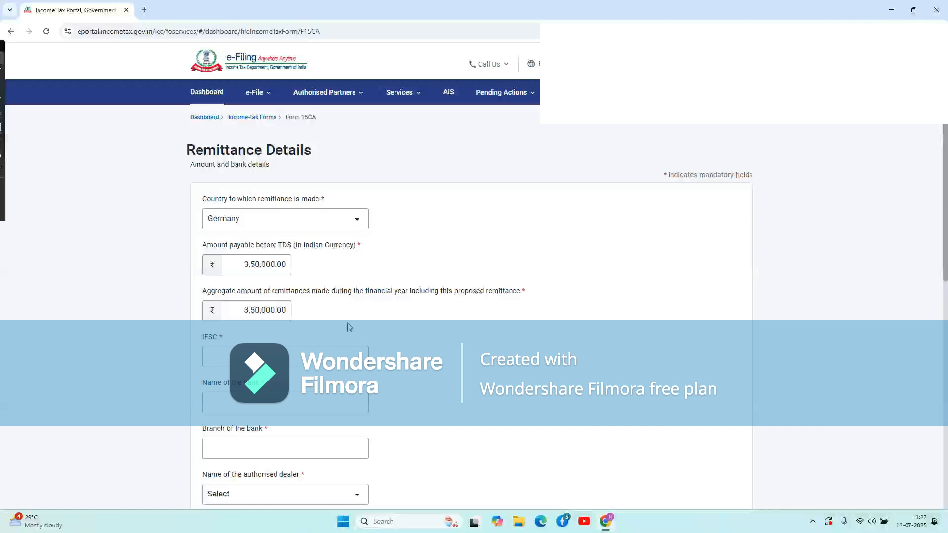
{"action": "scroll", "coordinate": [349, 327], "scroll_direction": "down", "scroll_amount": 1}
Fill IFSC ICIC0000250 so ICICI BANK LIMITED, DWARKA branch auto-fills.
{"action": "left_click", "coordinate": [265, 299]}
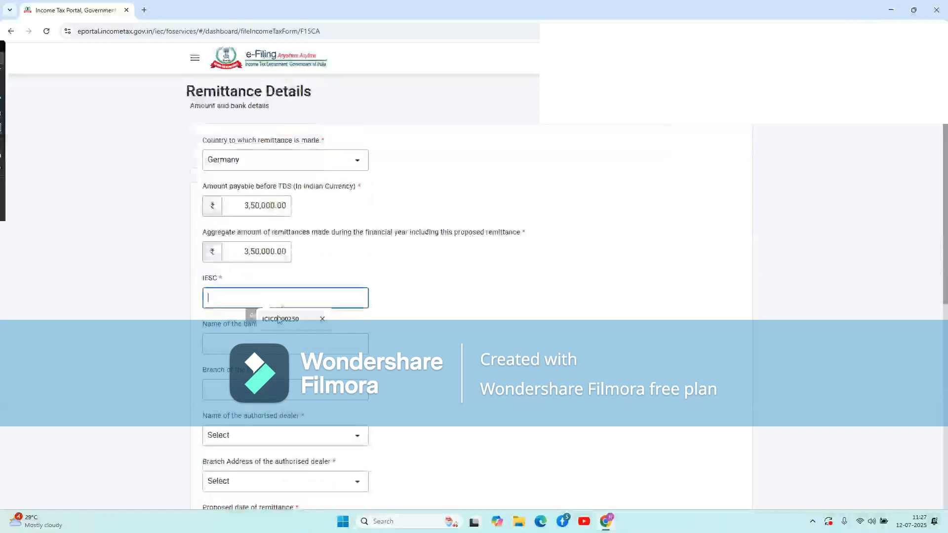
{"action": "left_click", "coordinate": [279, 320]}
{"action": "left_click", "coordinate": [409, 322]}
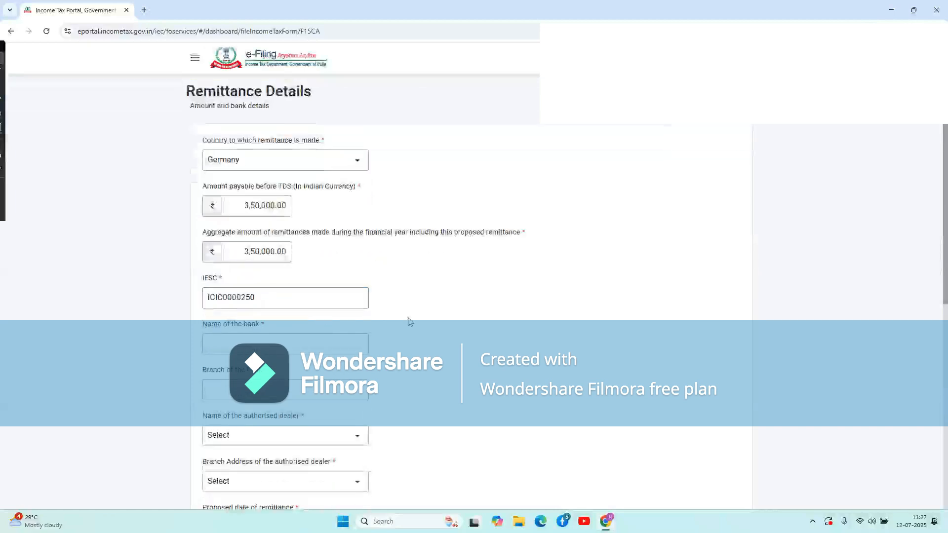
{"action": "scroll", "coordinate": [409, 322], "scroll_direction": "down", "scroll_amount": 2}
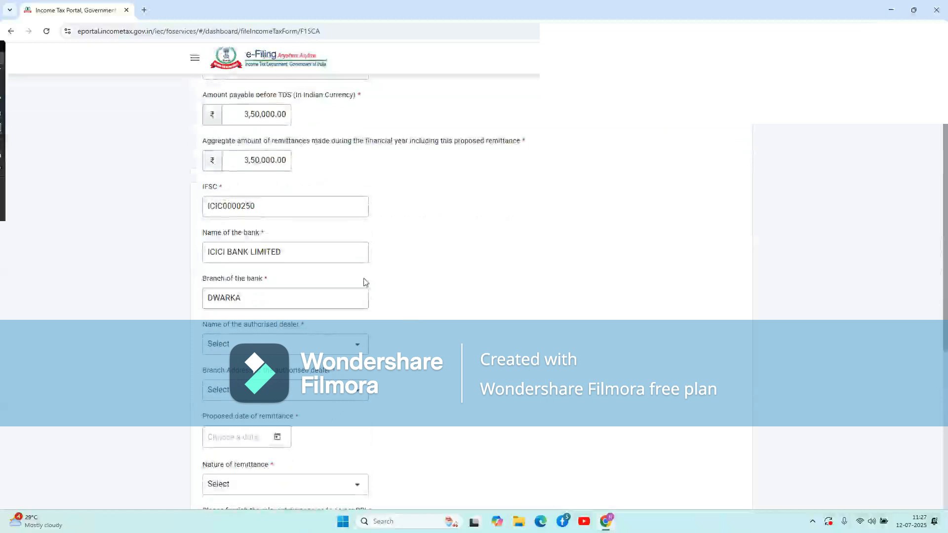
Choose Axis Bank Ltd. as authorised dealer with its Cuffe Parade, Mumbai branch.
{"action": "left_click", "coordinate": [334, 349]}
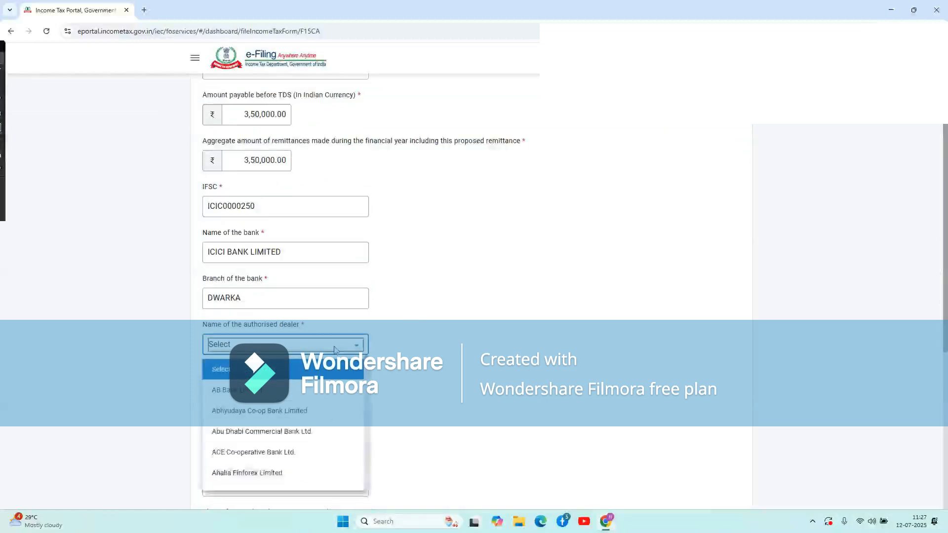
{"action": "scroll", "coordinate": [255, 404], "scroll_direction": "down", "scroll_amount": 1}
{"action": "scroll", "coordinate": [253, 405], "scroll_direction": "down", "scroll_amount": 2}
{"action": "scroll", "coordinate": [253, 405], "scroll_direction": "down", "scroll_amount": 2}
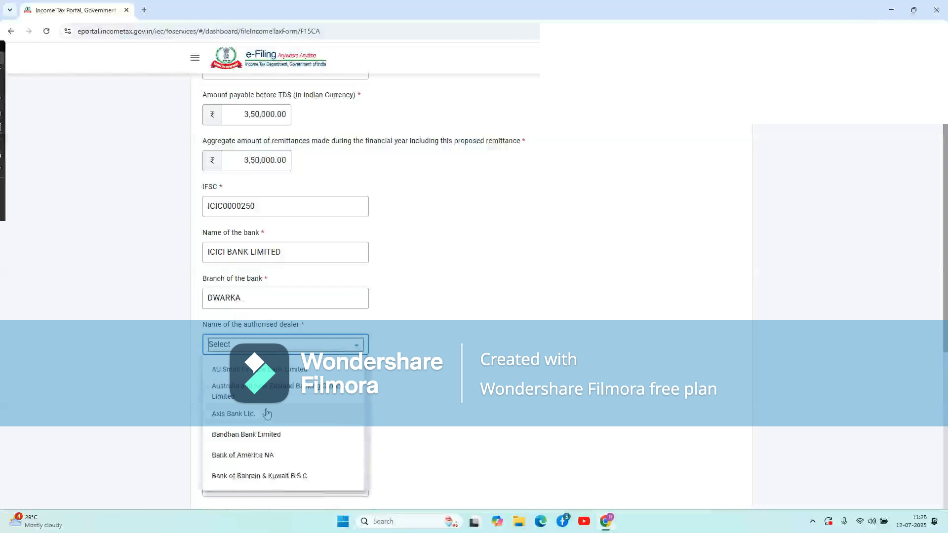
{"action": "left_click", "coordinate": [267, 414]}
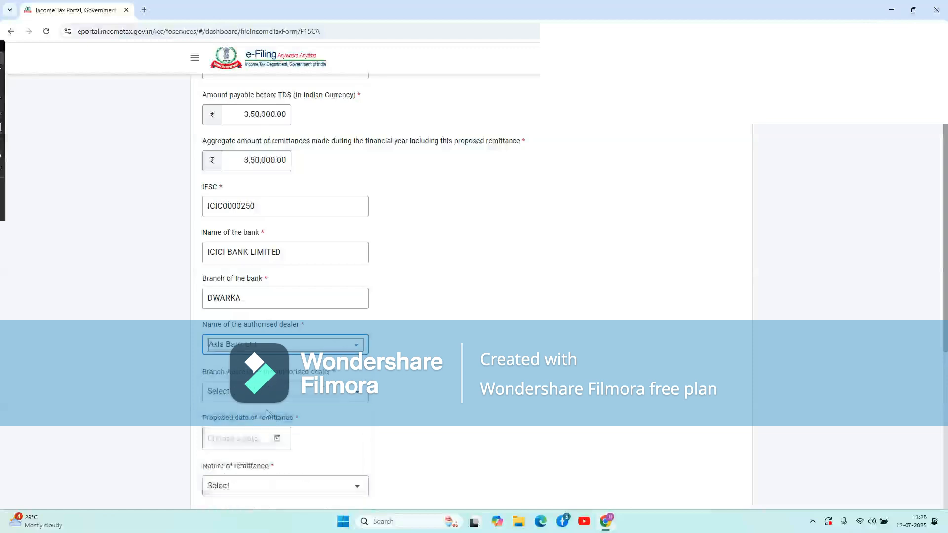
{"action": "left_click", "coordinate": [333, 392]}
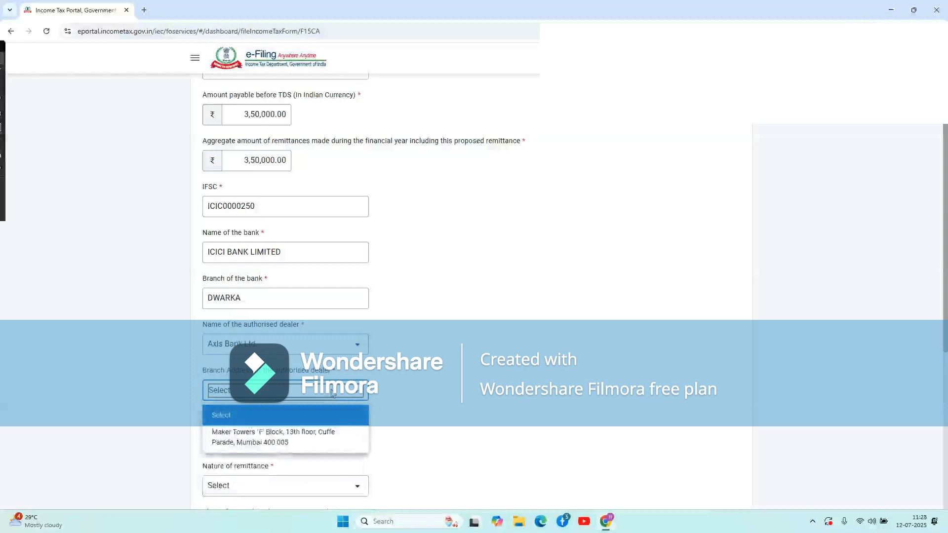
{"action": "left_click", "coordinate": [277, 436]}
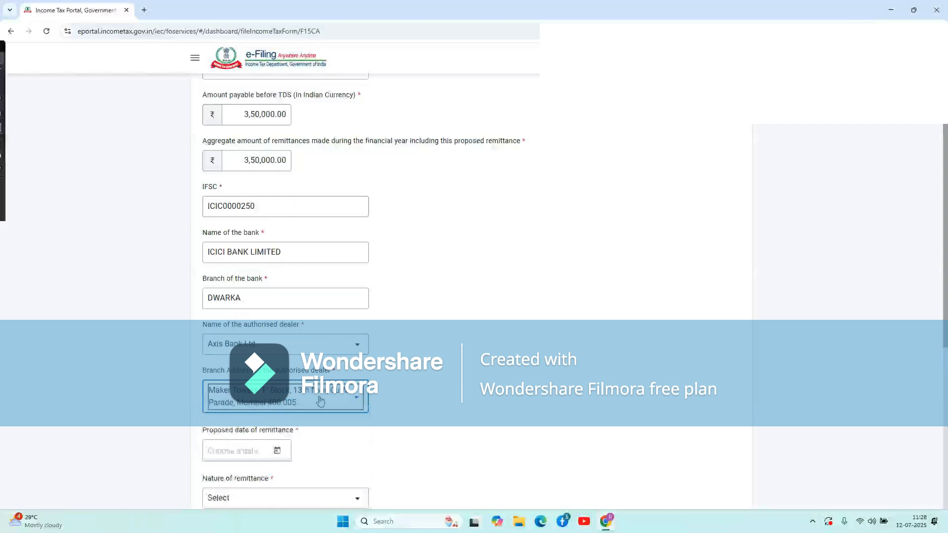
{"action": "left_click", "coordinate": [436, 400]}
{"action": "scroll", "coordinate": [437, 401], "scroll_direction": "down", "scroll_amount": 4}
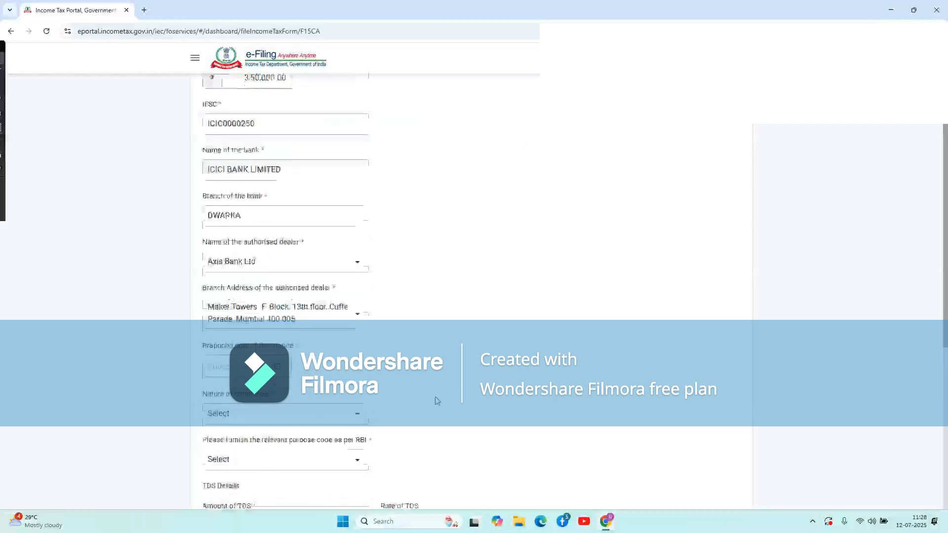
Pick 12 July 2025 as the proposed remittance date and try saving the remittance details.
{"action": "left_click", "coordinate": [278, 266]}
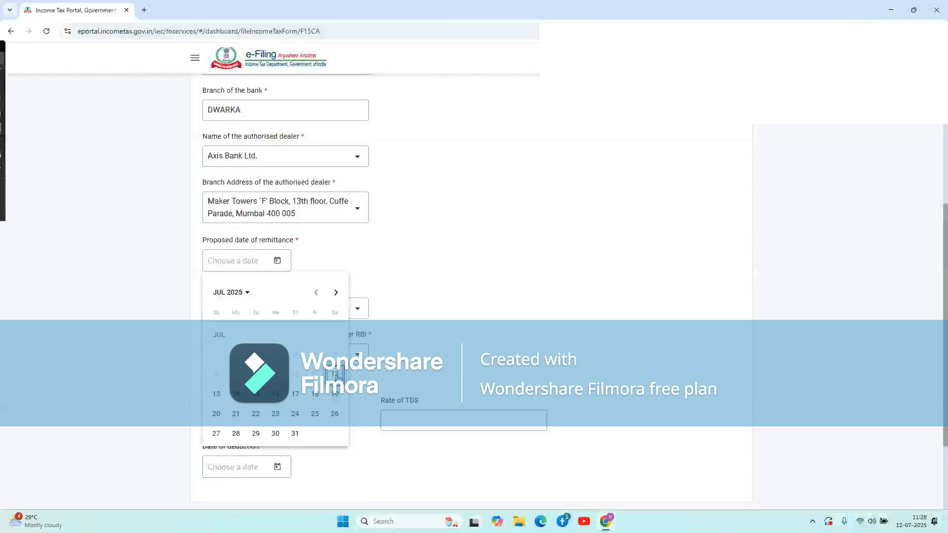
{"action": "left_click", "coordinate": [335, 375]}
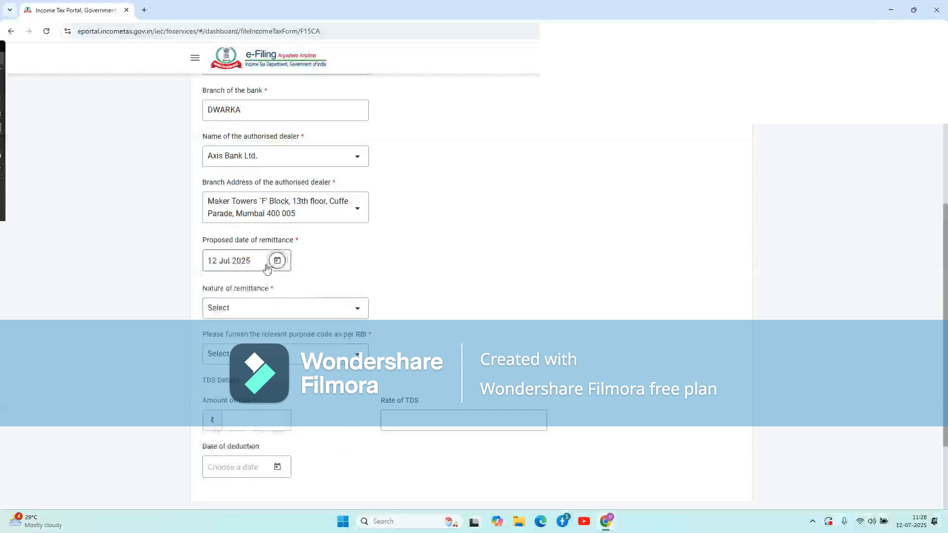
{"action": "left_click", "coordinate": [250, 262]}
{"action": "key", "text": "BackSpace"}
{"action": "key", "text": "BackSpace"}
{"action": "key", "text": "BackSpace"}
{"action": "key", "text": "BackSpace"}
{"action": "key", "text": "BackSpace"}
{"action": "key", "text": "BackSpace"}
{"action": "key", "text": "BackSpace"}
{"action": "key", "text": "BackSpace"}
{"action": "key", "text": "BackSpace"}
{"action": "key", "text": "BackSpace"}
{"action": "key", "text": "BackSpace"}
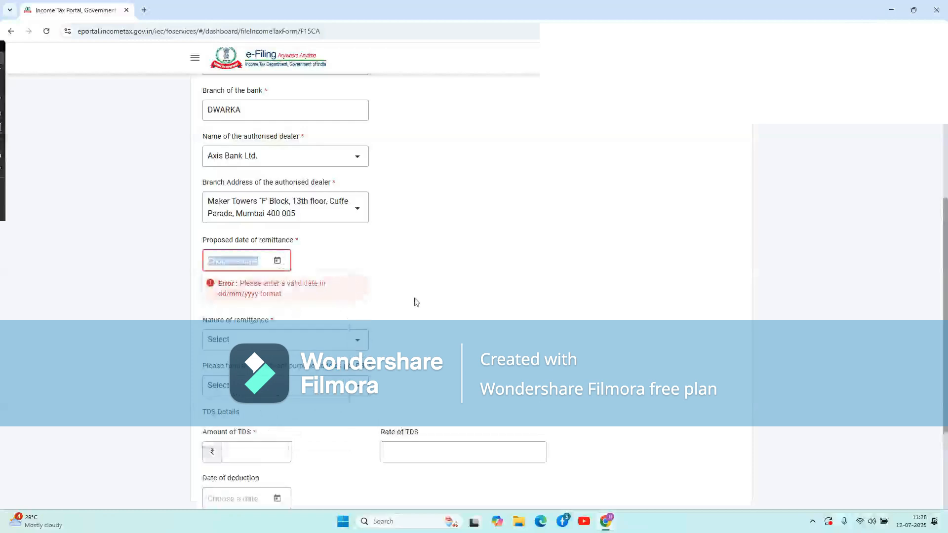
{"action": "scroll", "coordinate": [391, 327], "scroll_direction": "down", "scroll_amount": 3}
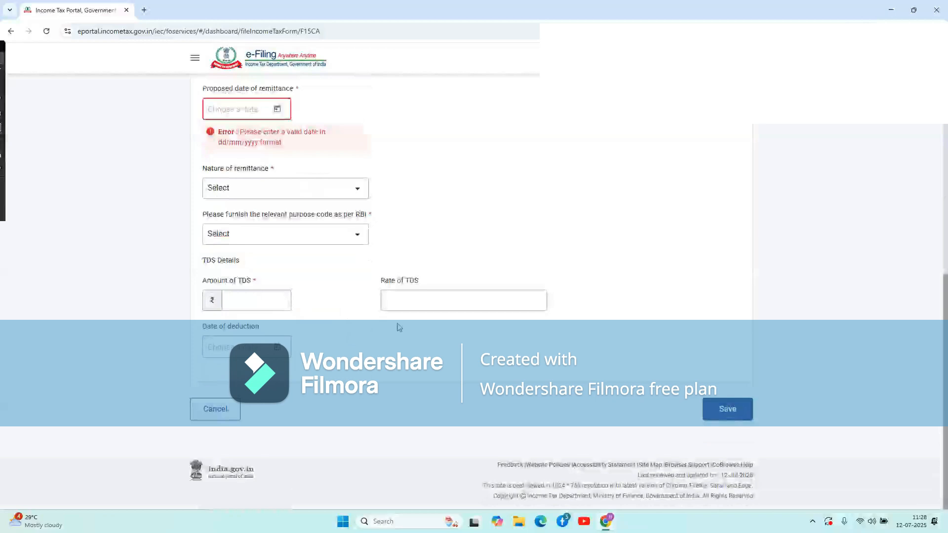
{"action": "left_click", "coordinate": [727, 410]}
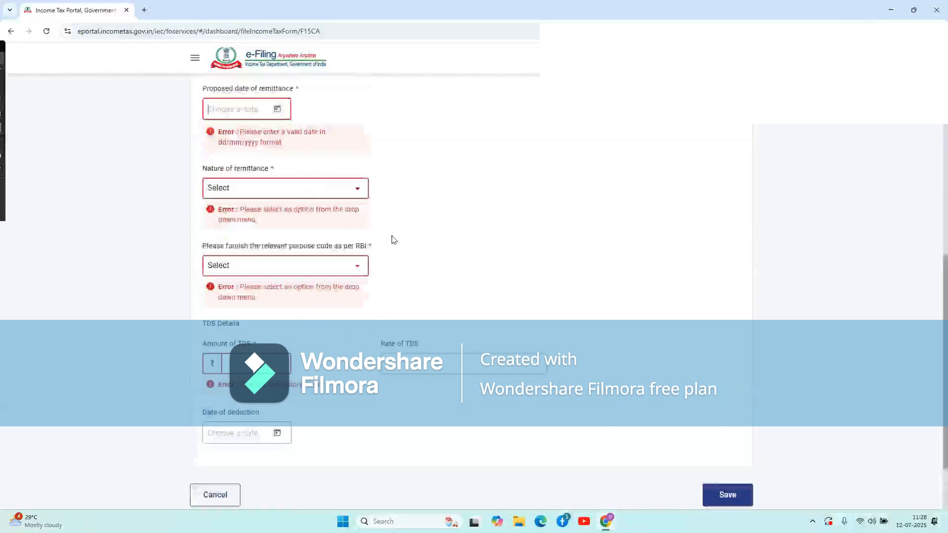
Re-pick 12 July 2025 as the proposed date after the validation errors.
{"action": "scroll", "coordinate": [392, 240], "scroll_direction": "up", "scroll_amount": 3}
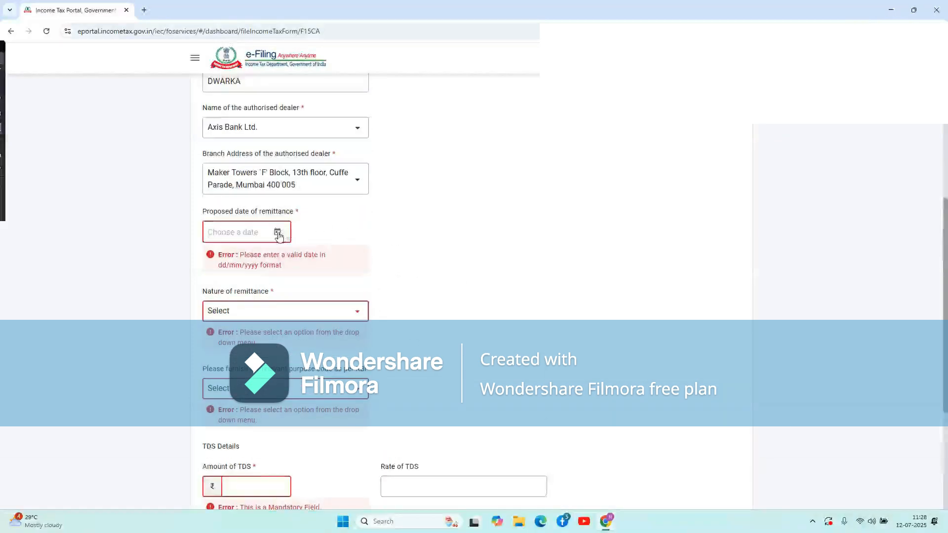
{"action": "left_click", "coordinate": [278, 235]}
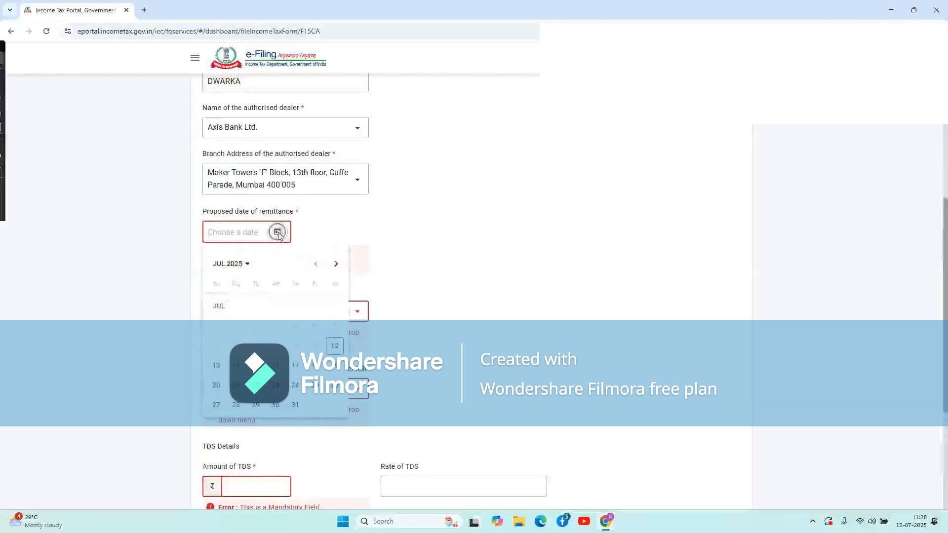
{"action": "left_click", "coordinate": [336, 347]}
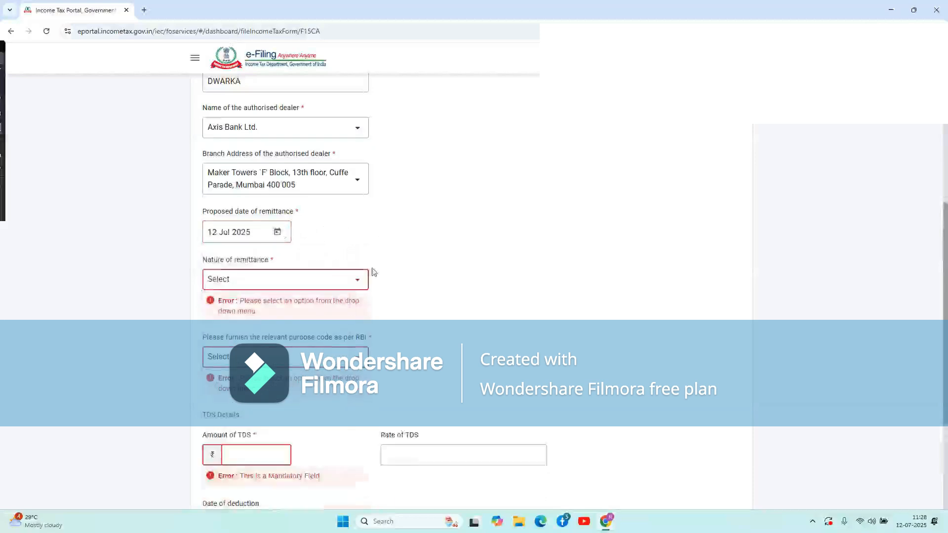
Set the nature of remittance to Commission.
{"action": "left_click", "coordinate": [343, 283]}
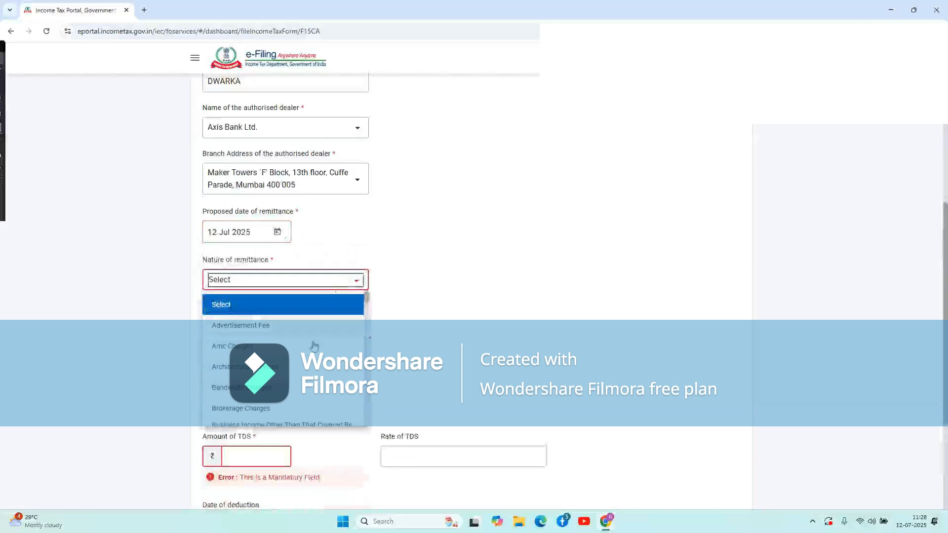
{"action": "scroll", "coordinate": [335, 296], "scroll_direction": "down", "scroll_amount": 3}
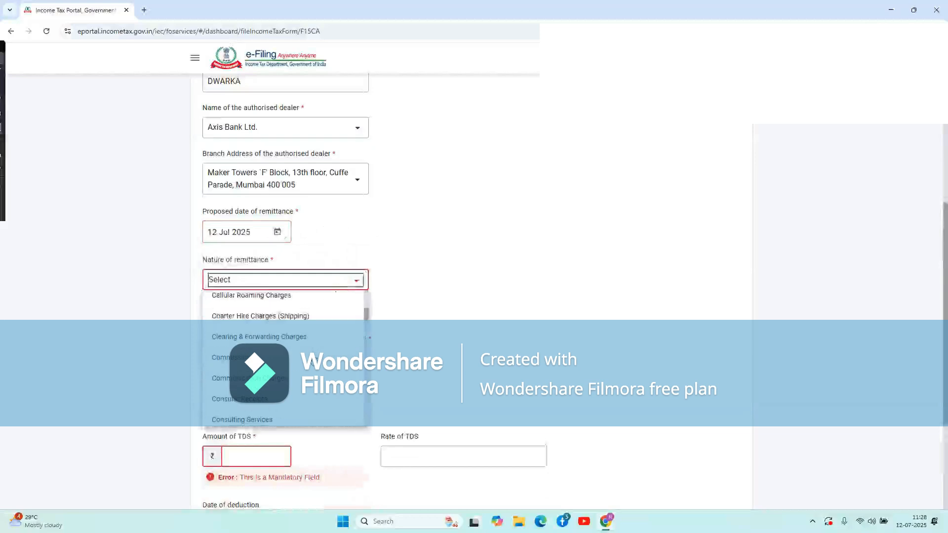
{"action": "left_click", "coordinate": [241, 365]}
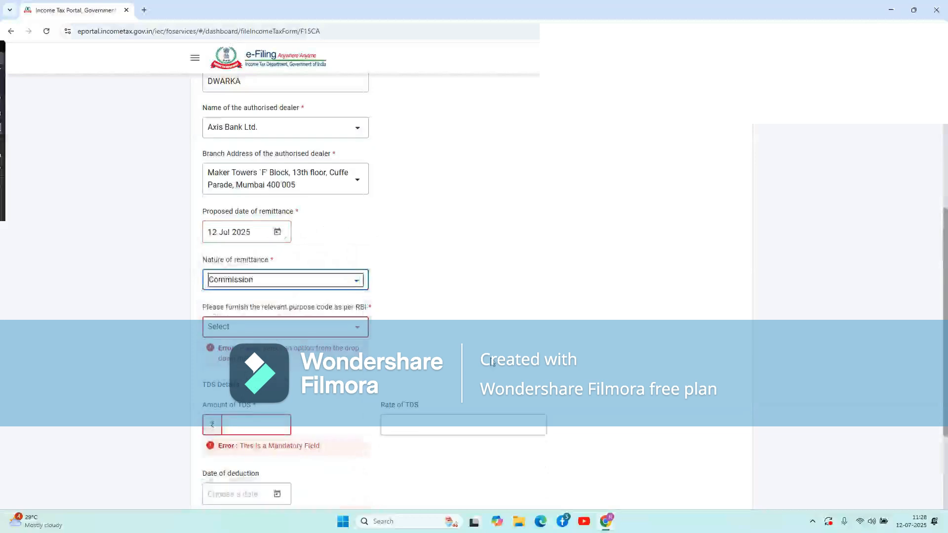
Set the RBI purpose code to Imports with sub-code S0103.
{"action": "scroll", "coordinate": [492, 363], "scroll_direction": "down", "scroll_amount": 1}
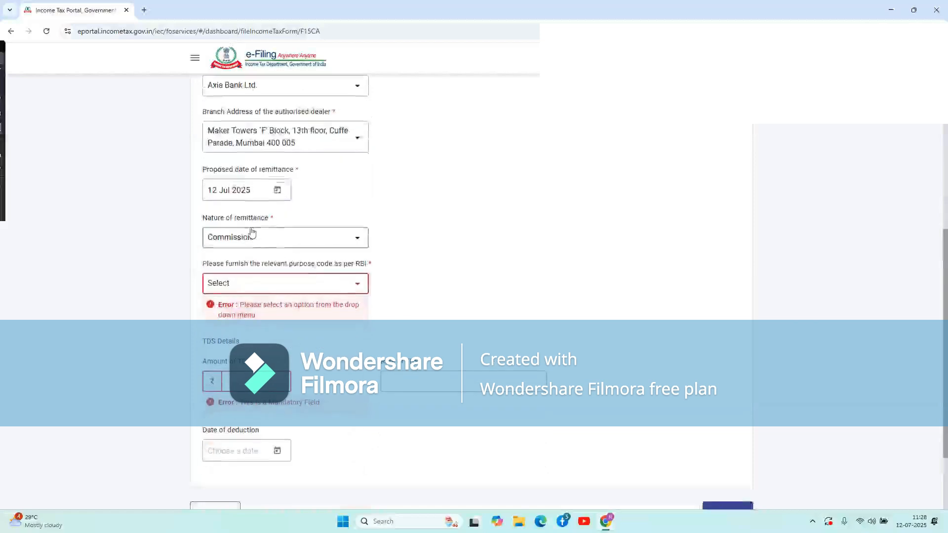
{"action": "left_click", "coordinate": [347, 284]}
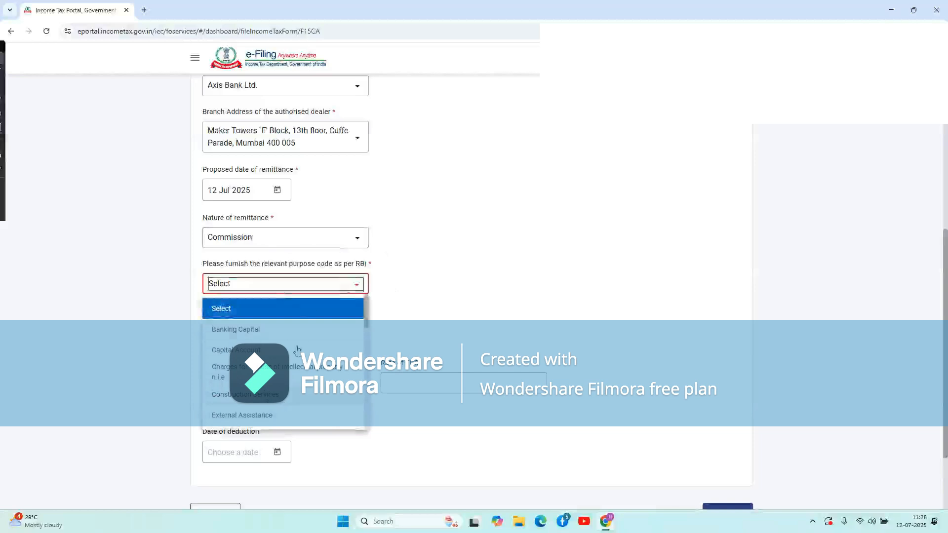
{"action": "scroll", "coordinate": [304, 348], "scroll_direction": "down", "scroll_amount": 5}
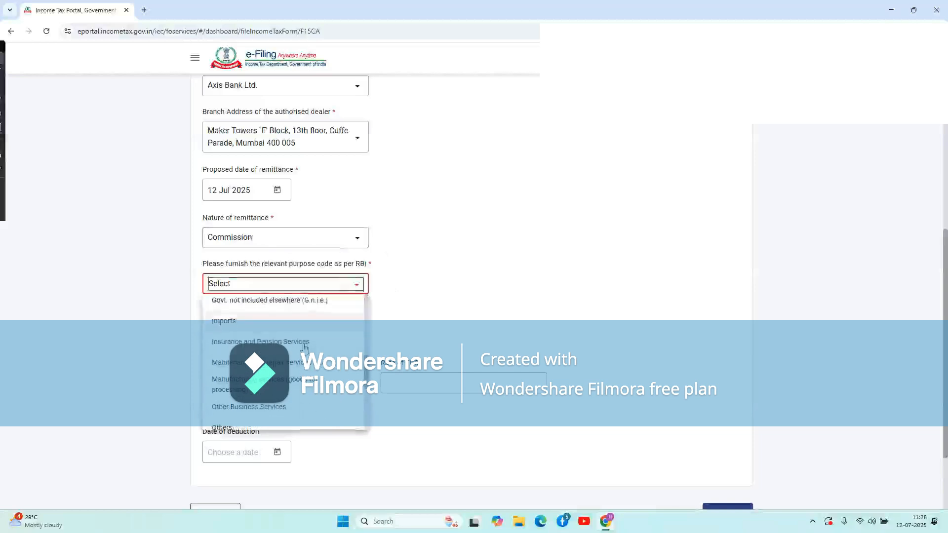
{"action": "left_click", "coordinate": [263, 327]}
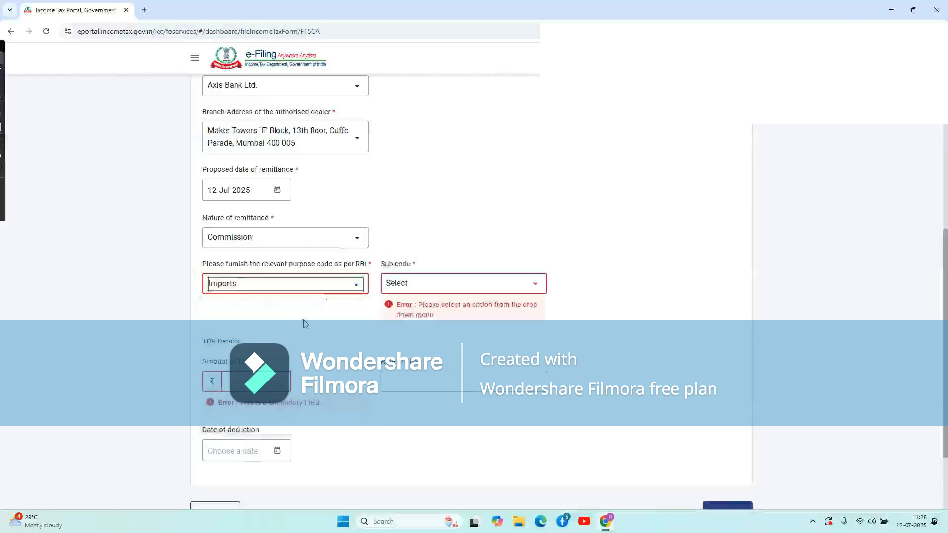
{"action": "left_click", "coordinate": [483, 289]}
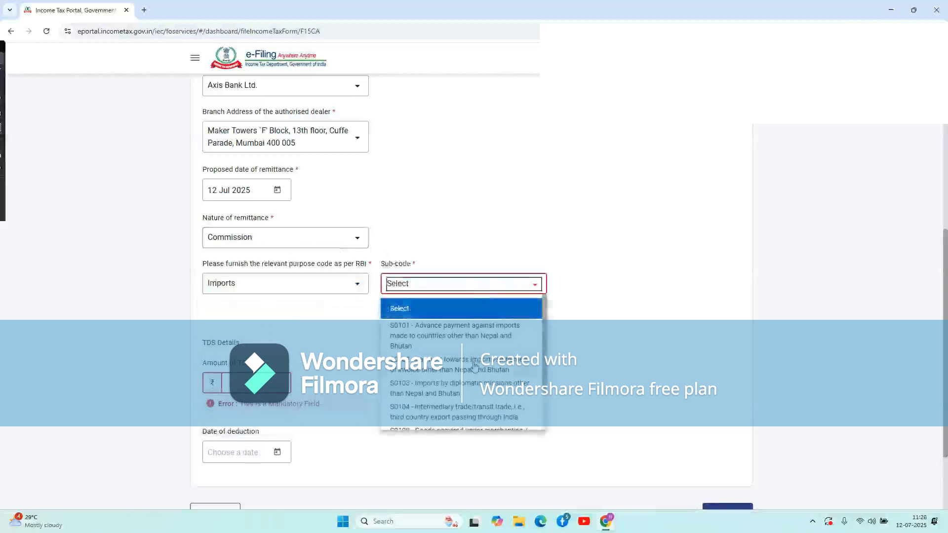
{"action": "left_click", "coordinate": [471, 388]}
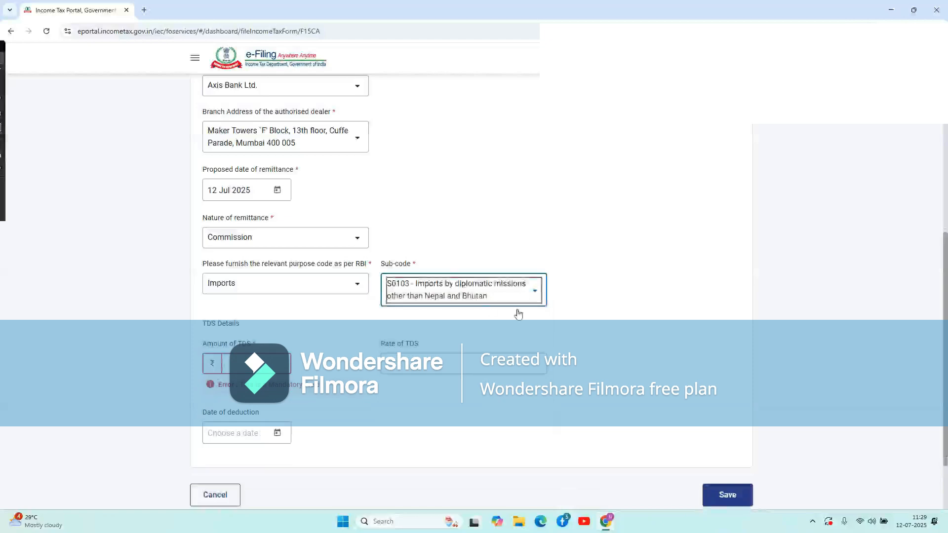
Enter 3500 as the Amount of TDS.
{"action": "left_click", "coordinate": [243, 358]}
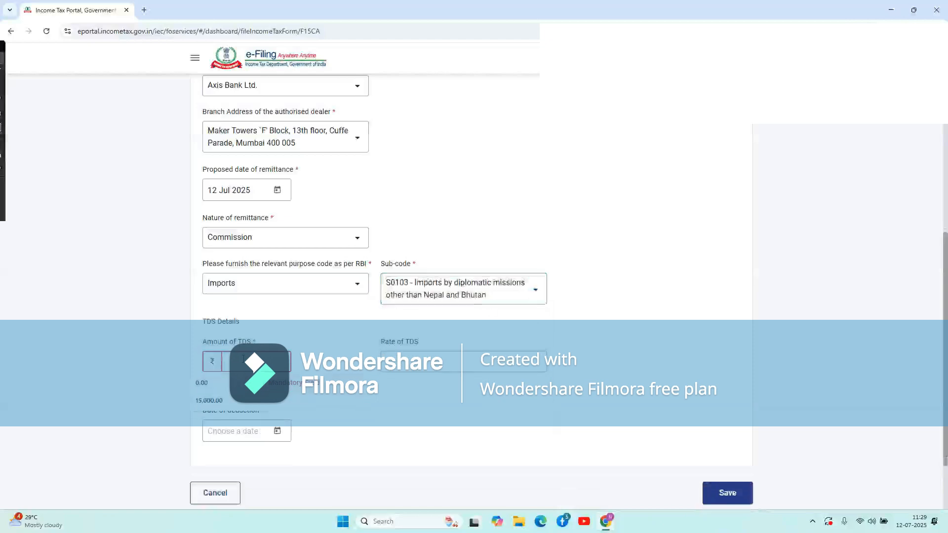
{"action": "type", "text": "35"}
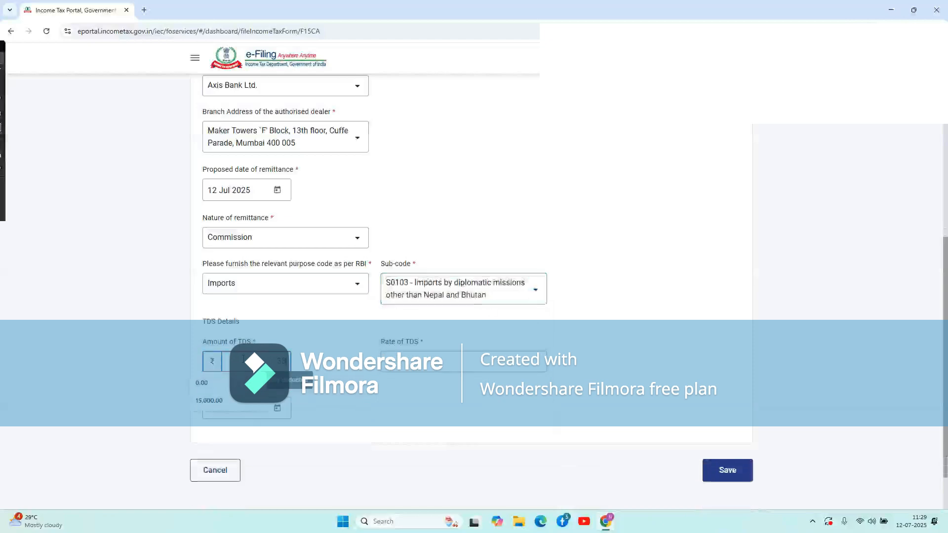
{"action": "type", "text": "000"}
{"action": "left_click", "coordinate": [380, 403]}
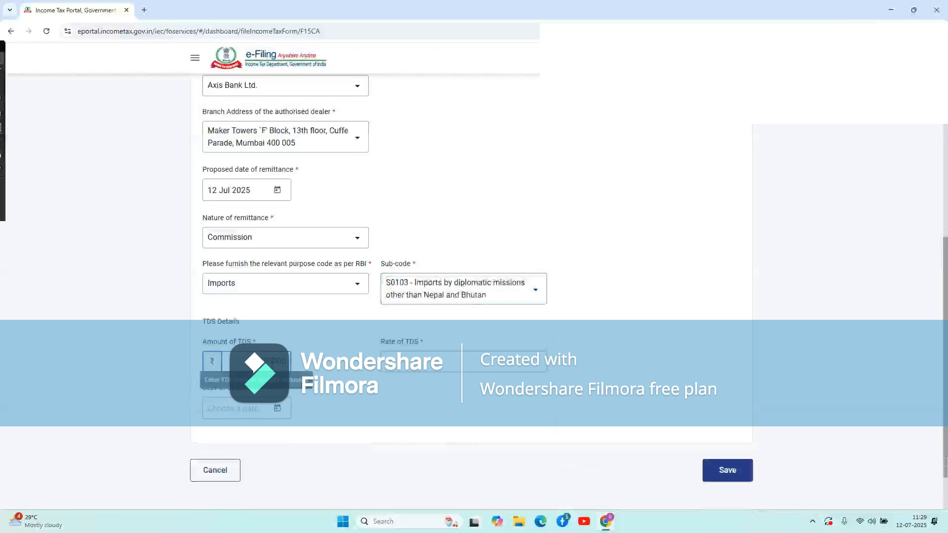
Enter TDS rate 10, set the deduction date to 10 Jul 2025, and save the remittance details.
{"action": "left_click", "coordinate": [430, 364]}
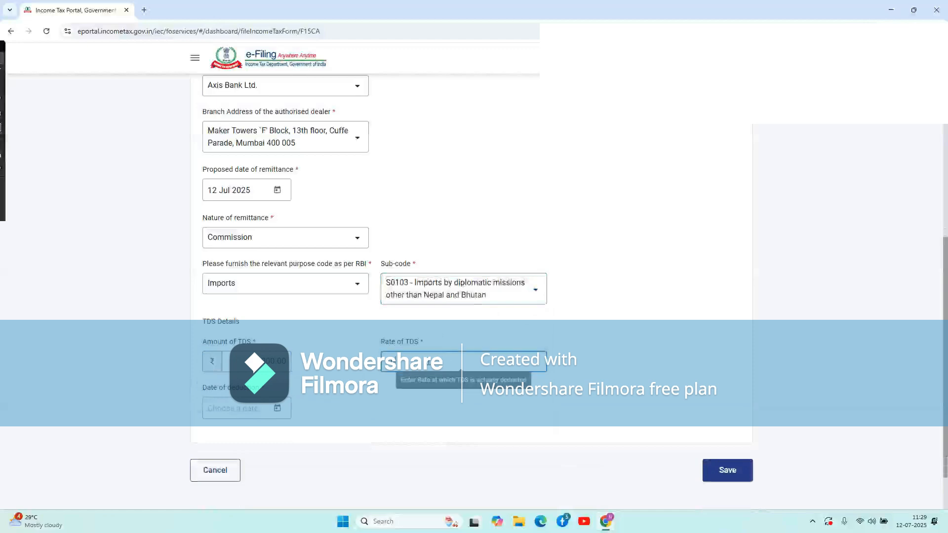
{"action": "left_click", "coordinate": [277, 410]}
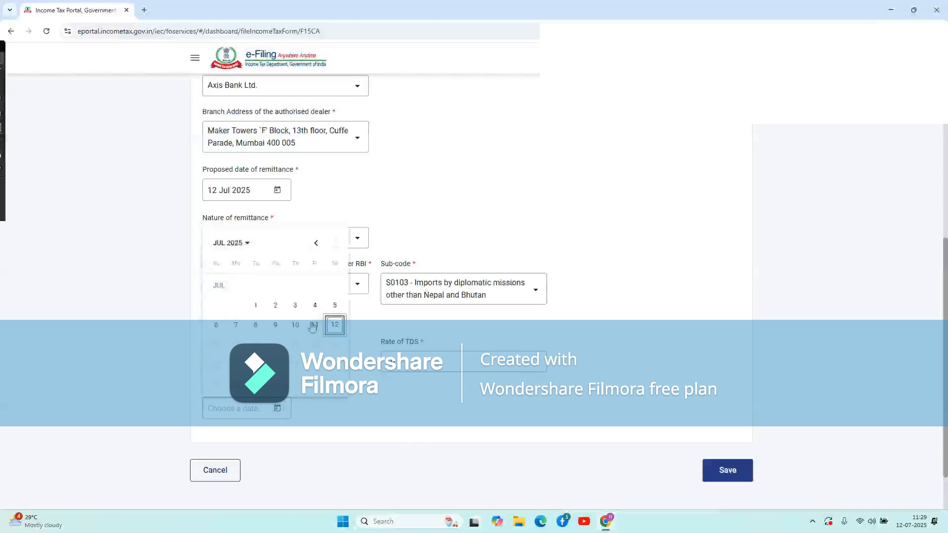
{"action": "left_click", "coordinate": [300, 325]}
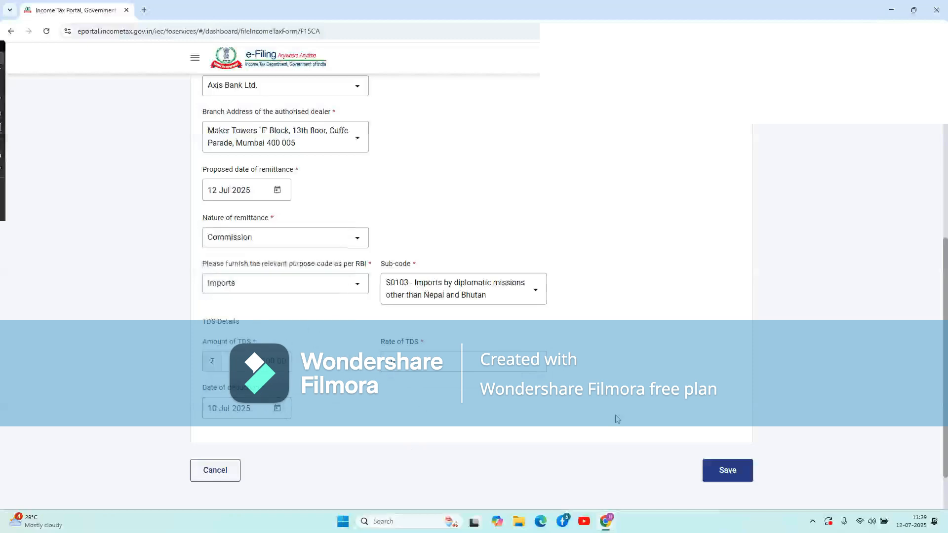
{"action": "scroll", "coordinate": [643, 330], "scroll_direction": "up", "scroll_amount": 10}
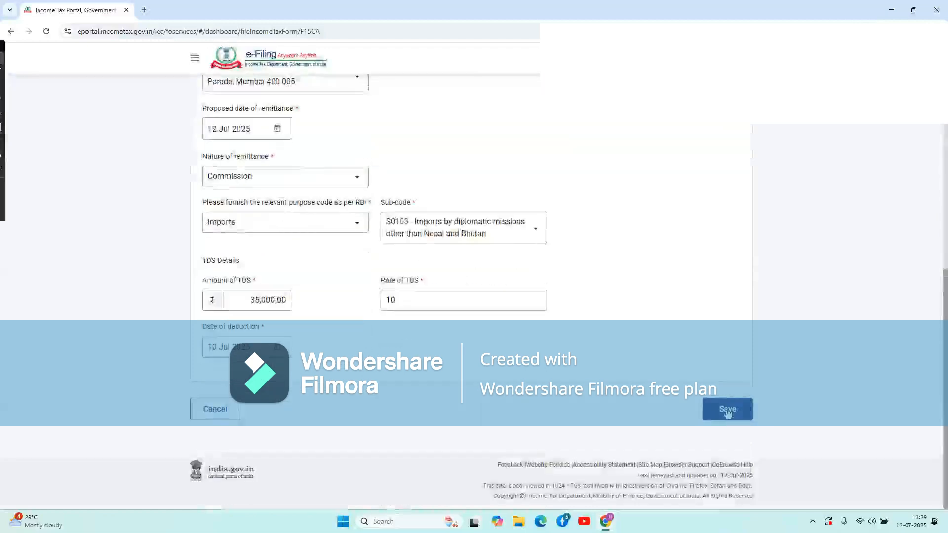
{"action": "left_click", "coordinate": [728, 411]}
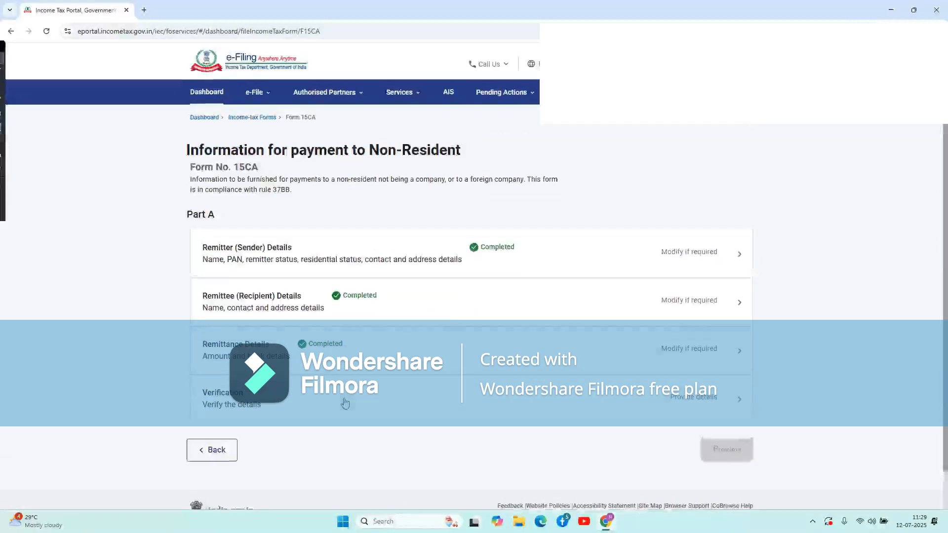
In Verification, fill Son/daughter of with the suggested parent's name.
{"action": "left_click", "coordinate": [345, 404]}
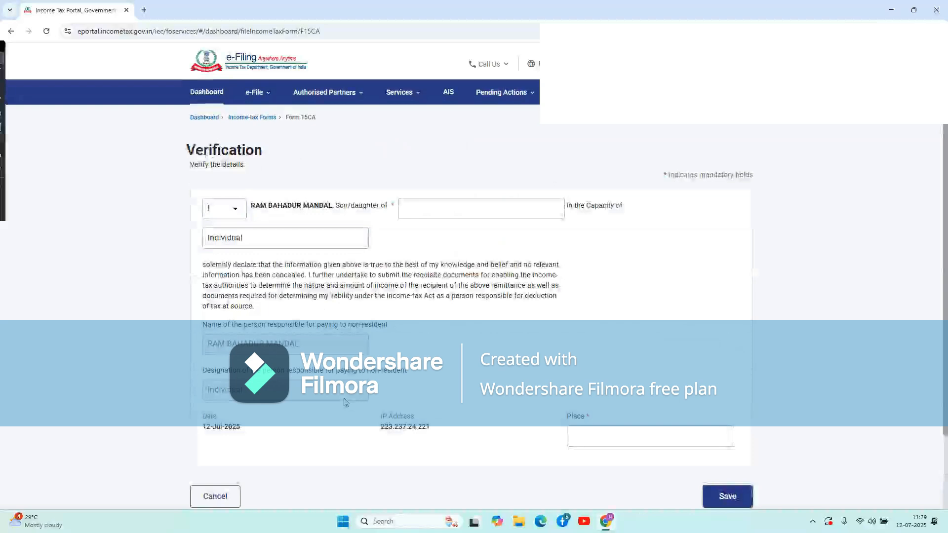
{"action": "left_click", "coordinate": [462, 211]}
{"action": "left_click", "coordinate": [484, 231]}
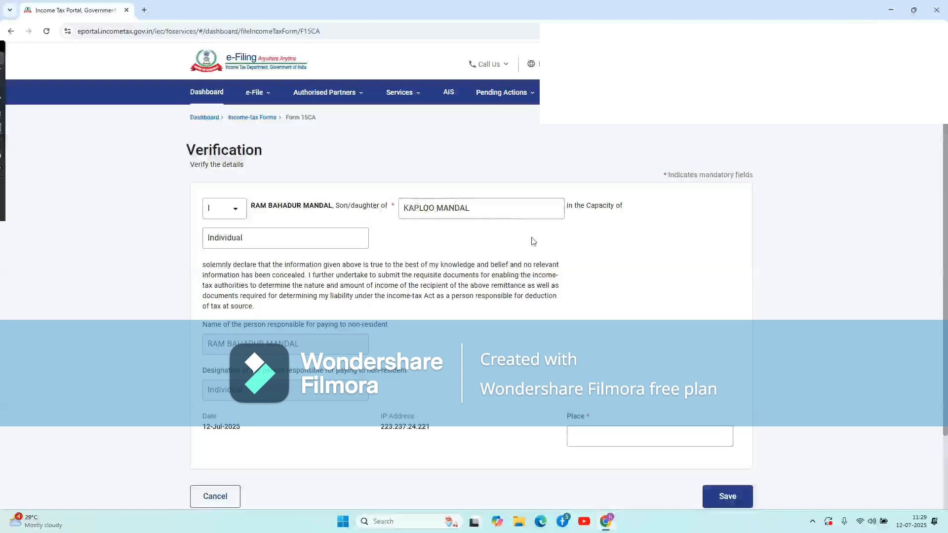
Set Place to NEW DELHI and save the verification details.
{"action": "scroll", "coordinate": [533, 241], "scroll_direction": "down", "scroll_amount": 2}
{"action": "left_click", "coordinate": [628, 346]}
{"action": "type", "text": "N"}
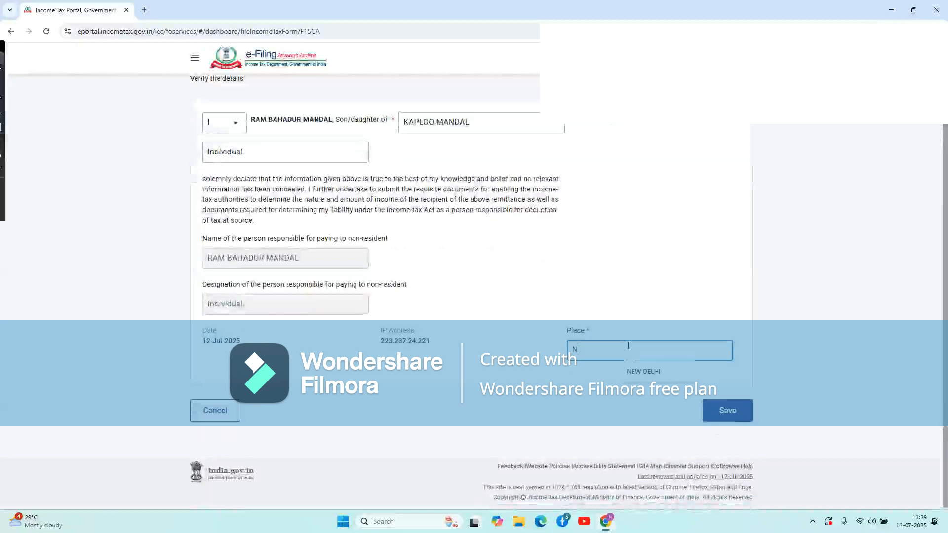
{"action": "type", "text": "W"}
{"action": "key", "text": "BackSpace"}
{"action": "type", "text": "EW"}
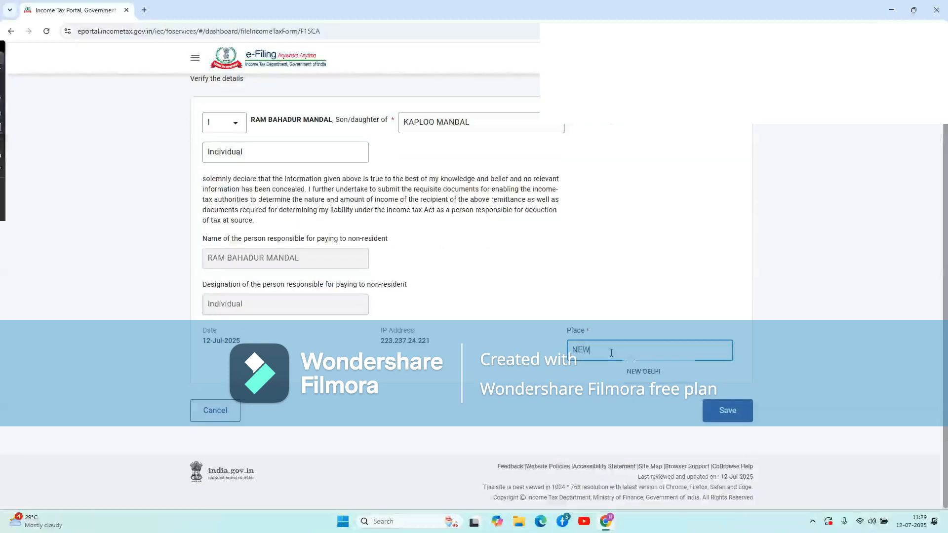
{"action": "left_click", "coordinate": [641, 374]}
{"action": "left_click", "coordinate": [727, 412]}
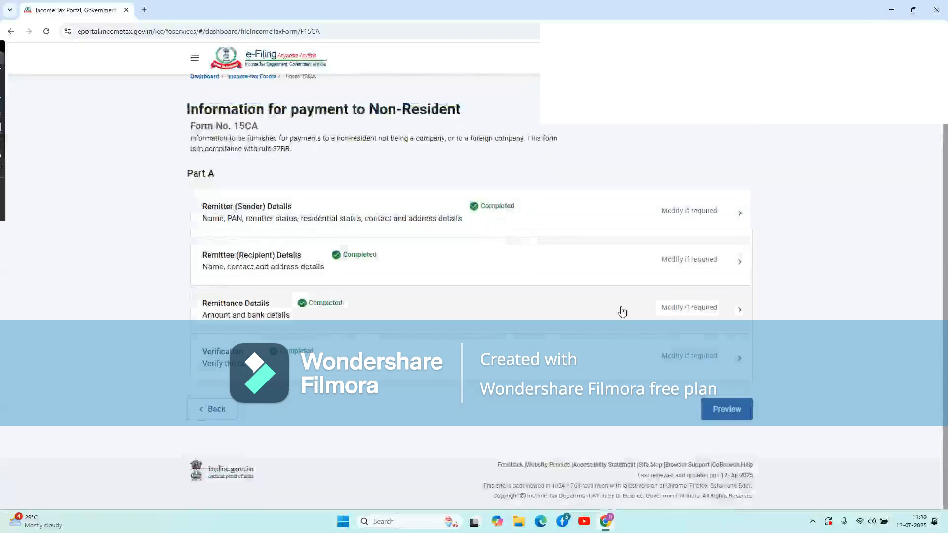
Preview the completed Form 15CA, scroll through its details, and proceed to e-verification.
{"action": "left_click", "coordinate": [721, 415]}
{"action": "scroll", "coordinate": [472, 316], "scroll_direction": "down", "scroll_amount": 15}
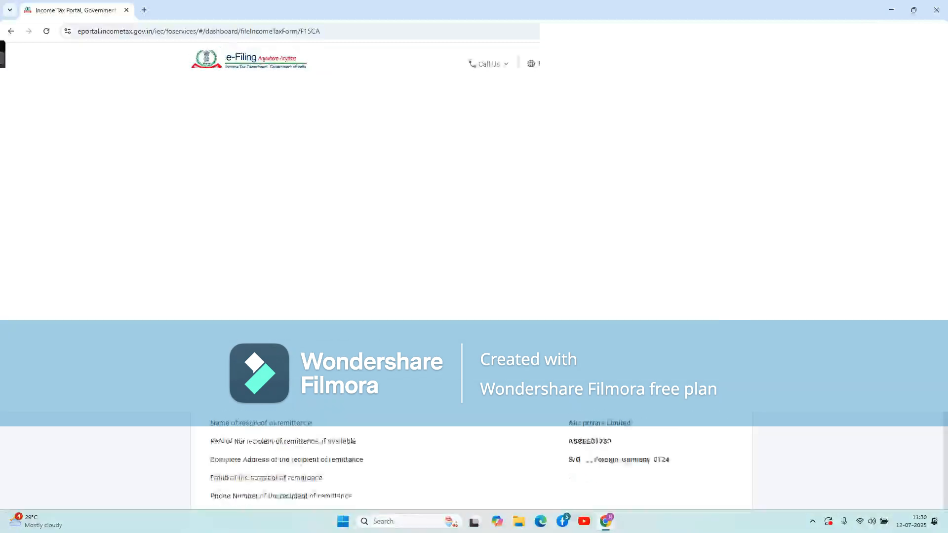
{"action": "scroll", "coordinate": [471, 469], "scroll_direction": "down", "scroll_amount": 3}
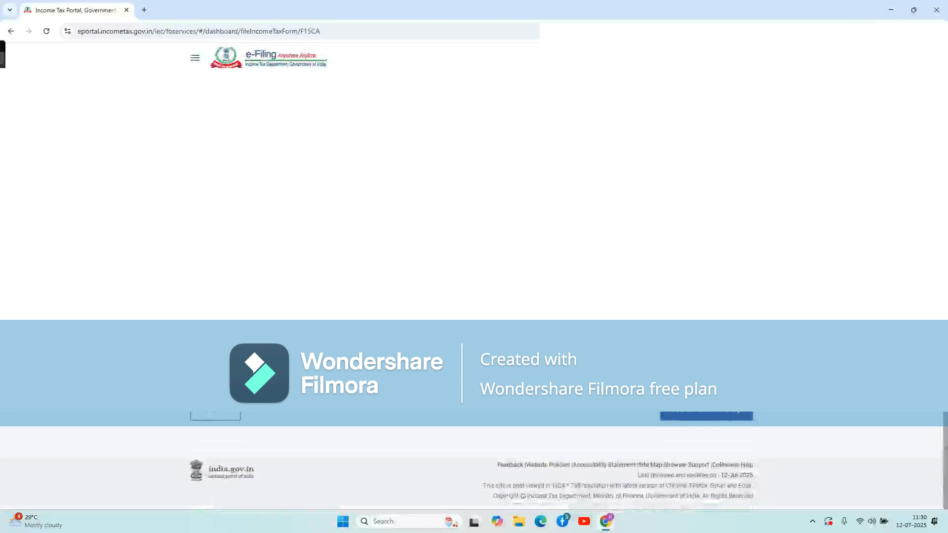
{"action": "scroll", "coordinate": [471, 469], "scroll_direction": "up", "scroll_amount": 6}
{"action": "scroll", "coordinate": [471, 469], "scroll_direction": "up", "scroll_amount": 1}
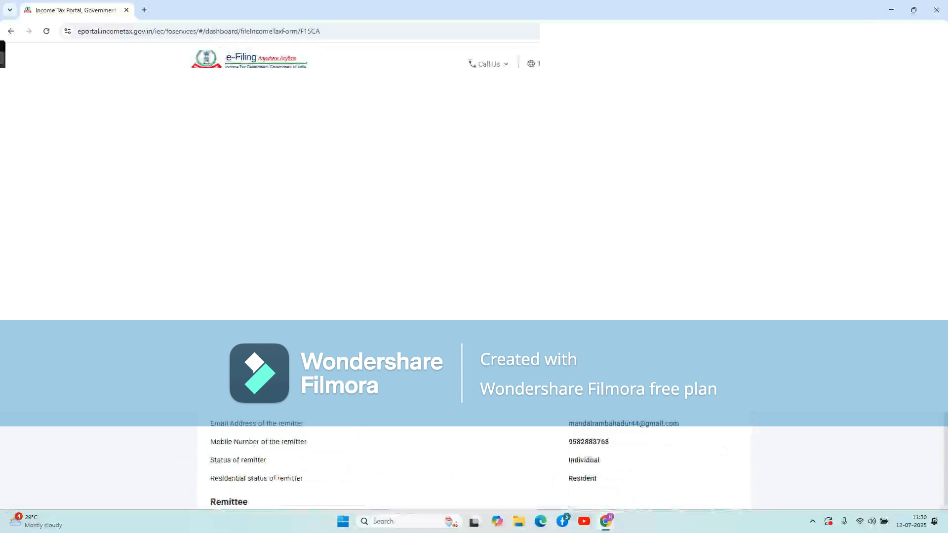
{"action": "scroll", "coordinate": [471, 469], "scroll_direction": "up", "scroll_amount": 1}
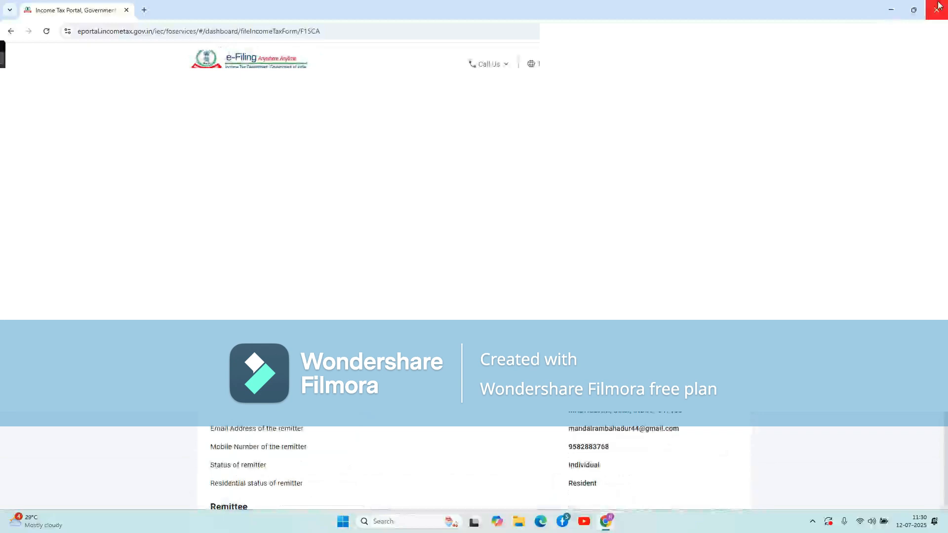
{"action": "scroll", "coordinate": [471, 469], "scroll_direction": "down", "scroll_amount": 15}
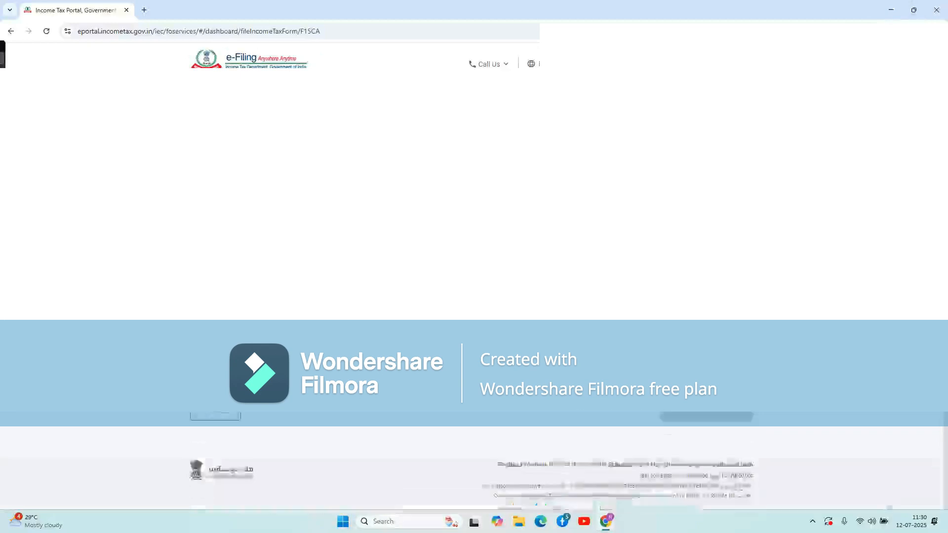
{"action": "scroll", "coordinate": [471, 469], "scroll_direction": "up", "scroll_amount": 10}
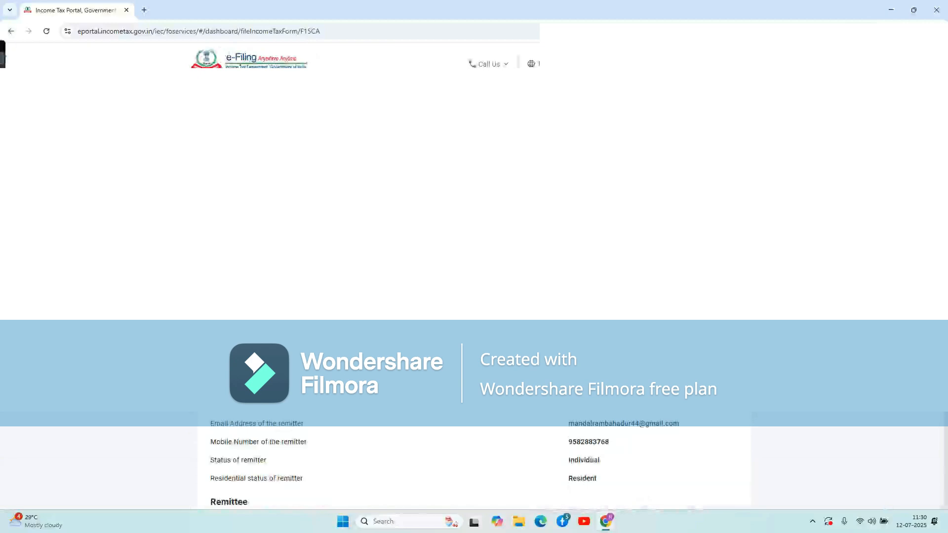
{"action": "scroll", "coordinate": [694, 417], "scroll_direction": "down", "scroll_amount": 10}
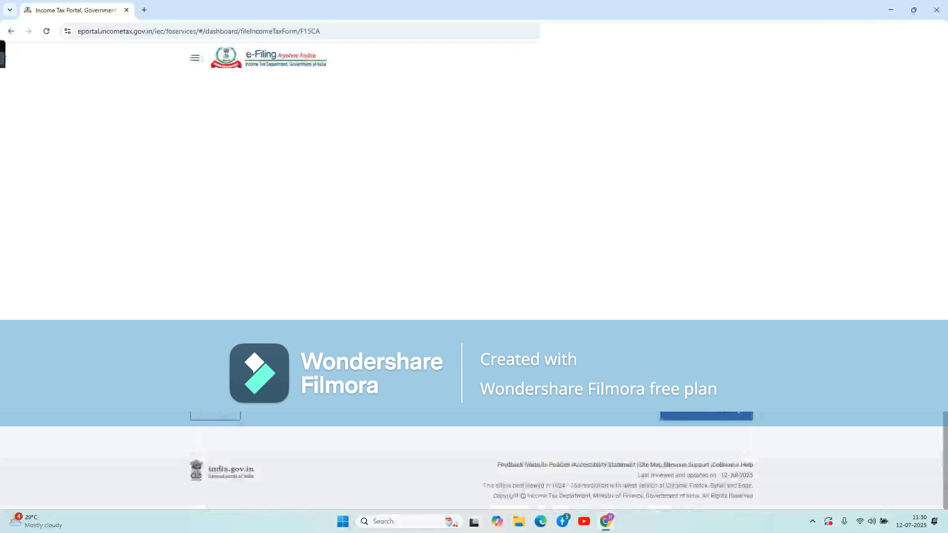
{"action": "left_click", "coordinate": [694, 416]}
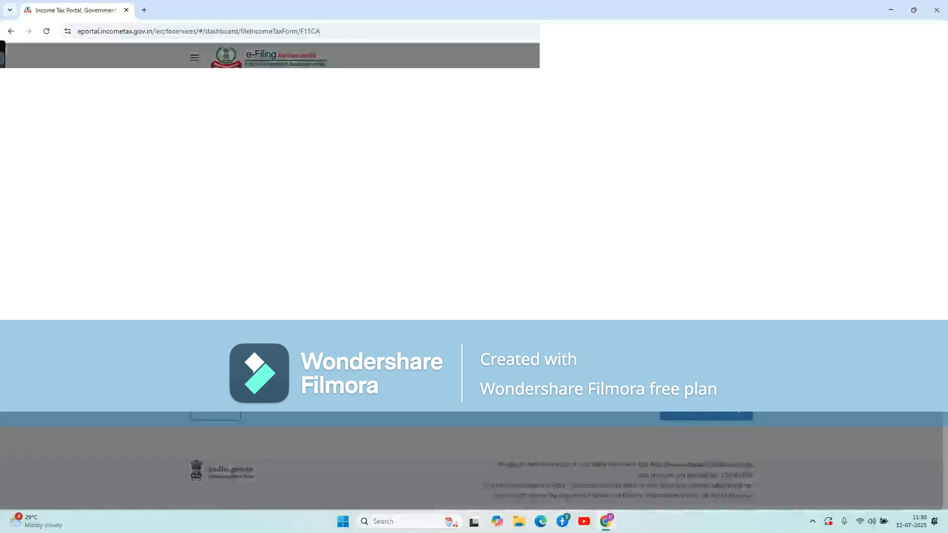
Choose e-verification by Aadhaar mobile OTP, agree to Aadhaar validation, then cancel the OTP dialog.
{"action": "left_click", "coordinate": [308, 295]}
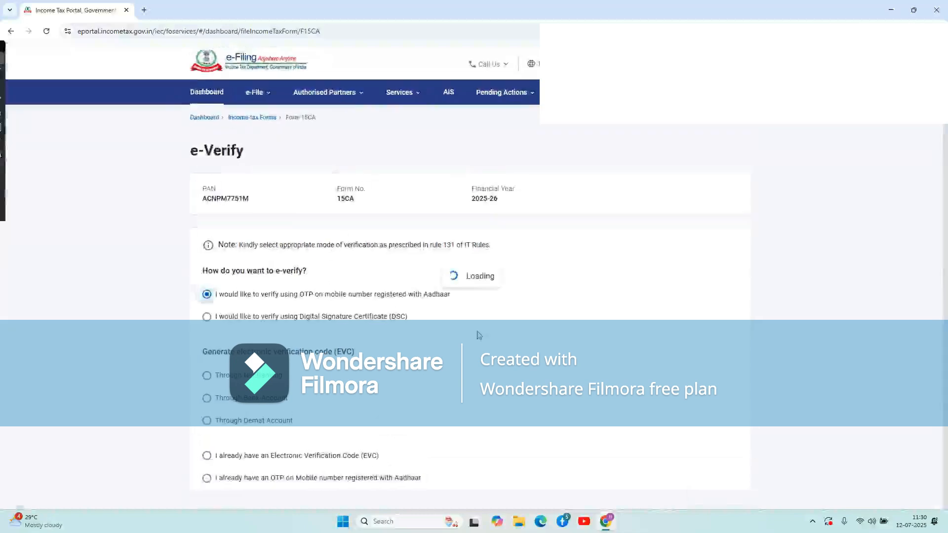
{"action": "scroll", "coordinate": [478, 335], "scroll_direction": "down", "scroll_amount": 3}
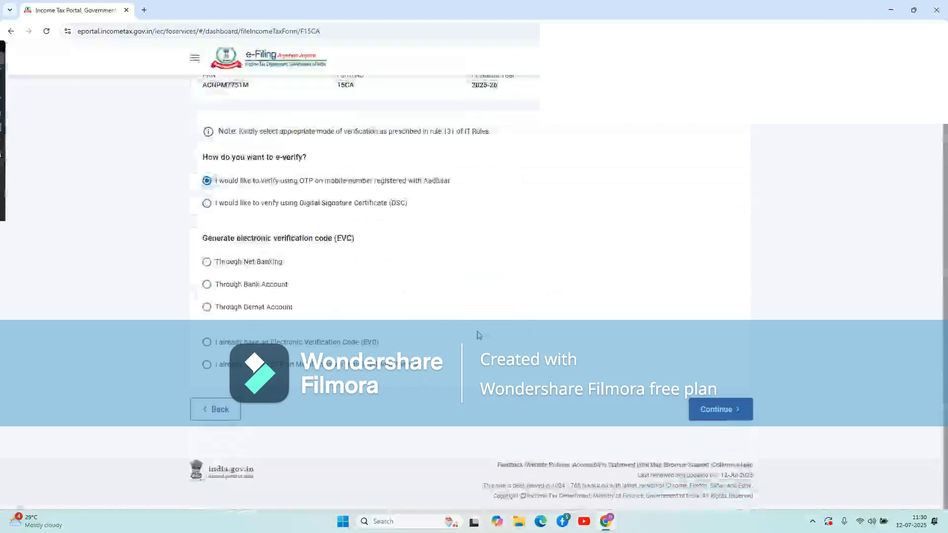
{"action": "left_click", "coordinate": [714, 417]}
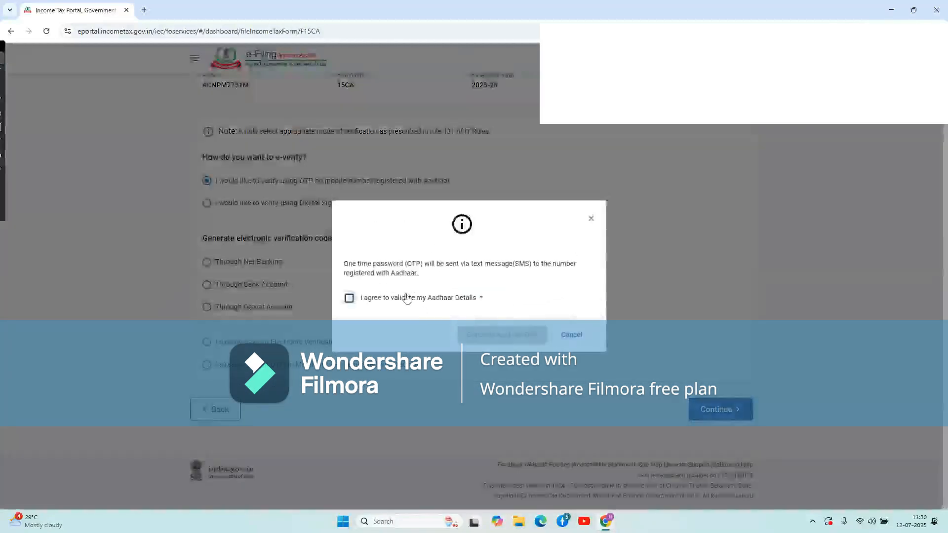
{"action": "left_click", "coordinate": [406, 298]}
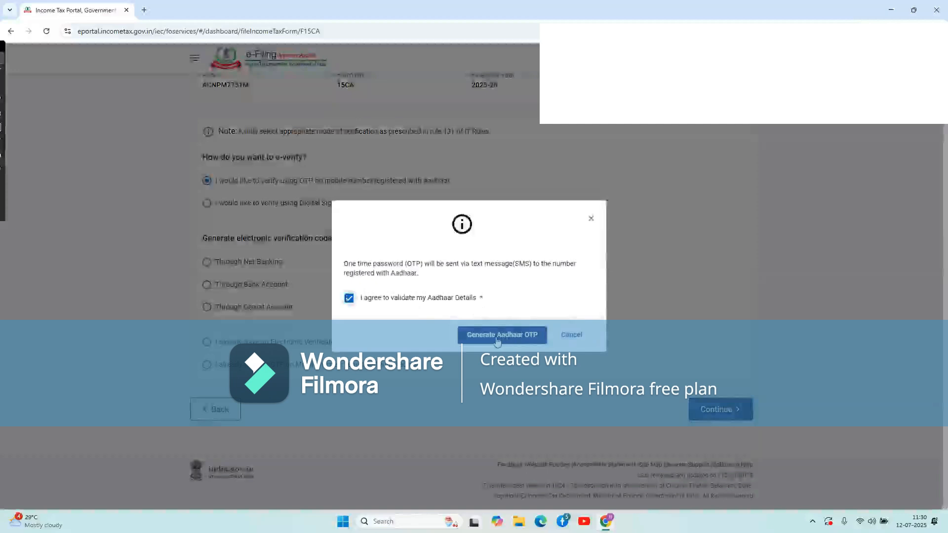
{"action": "left_click", "coordinate": [571, 335]}
{"action": "scroll", "coordinate": [525, 268], "scroll_direction": "up", "scroll_amount": 3}
{"action": "scroll", "coordinate": [525, 268], "scroll_direction": "down", "scroll_amount": 3}
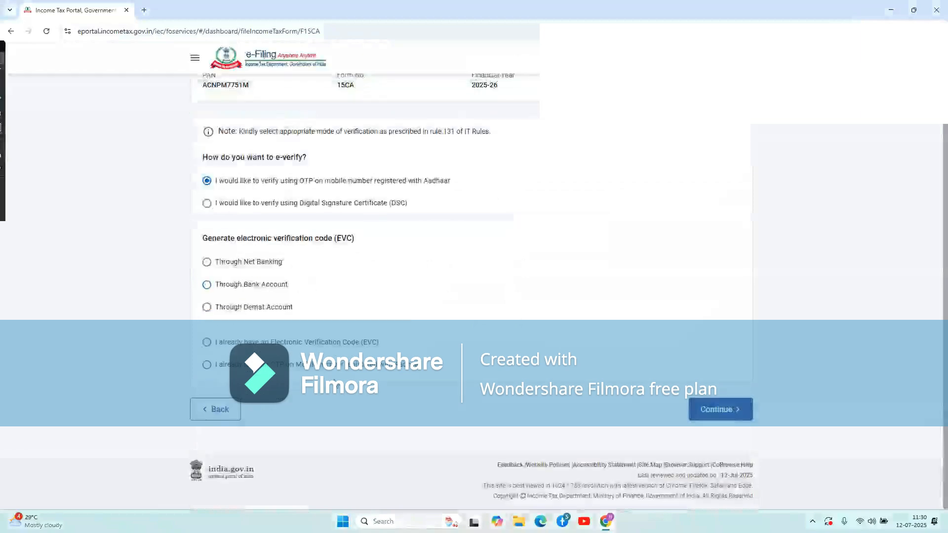
Go back from e-verification through the preview to the form part selection.
{"action": "left_click", "coordinate": [213, 411]}
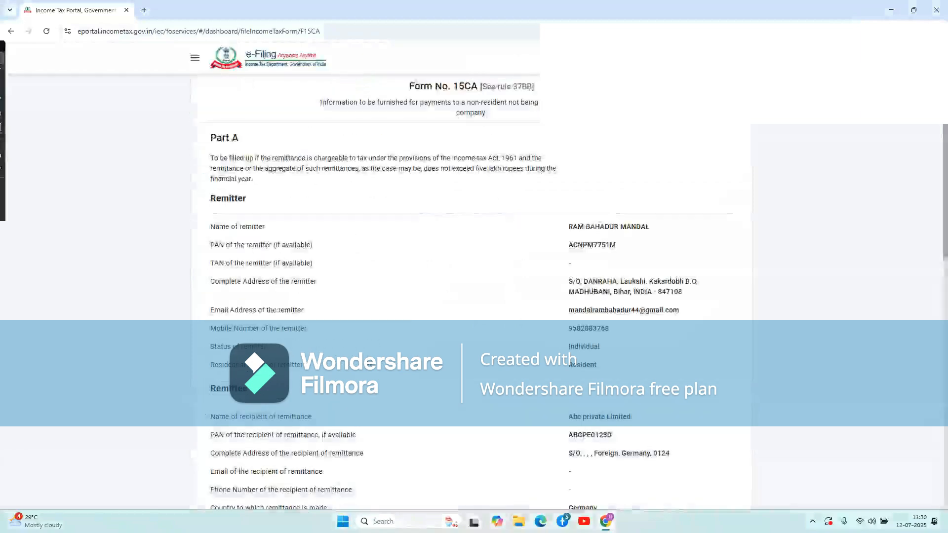
{"action": "scroll", "coordinate": [370, 362], "scroll_direction": "down", "scroll_amount": 13}
{"action": "left_click", "coordinate": [211, 417]}
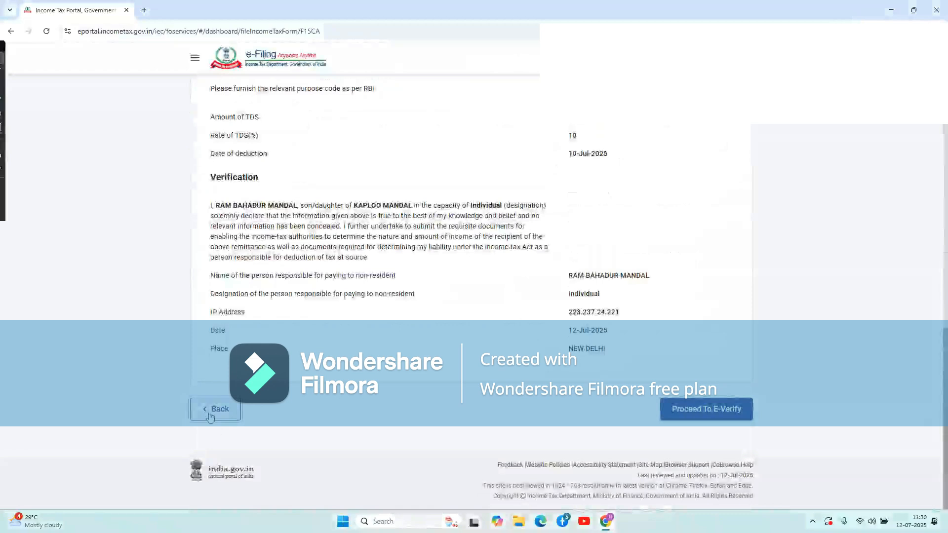
{"action": "left_click", "coordinate": [228, 449]}
Select Part B of Form 15CA and proceed to its sections.
{"action": "scroll", "coordinate": [352, 443], "scroll_direction": "down", "scroll_amount": 4}
{"action": "scroll", "coordinate": [352, 442], "scroll_direction": "up", "scroll_amount": 5}
{"action": "scroll", "coordinate": [298, 361], "scroll_direction": "down", "scroll_amount": 2}
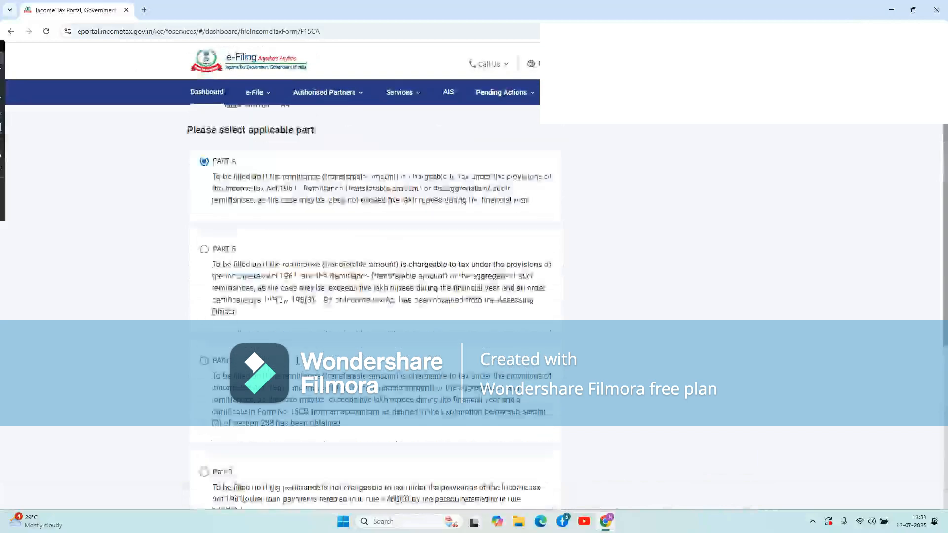
{"action": "scroll", "coordinate": [297, 361], "scroll_direction": "down", "scroll_amount": 2}
{"action": "scroll", "coordinate": [298, 307], "scroll_direction": "up", "scroll_amount": 2}
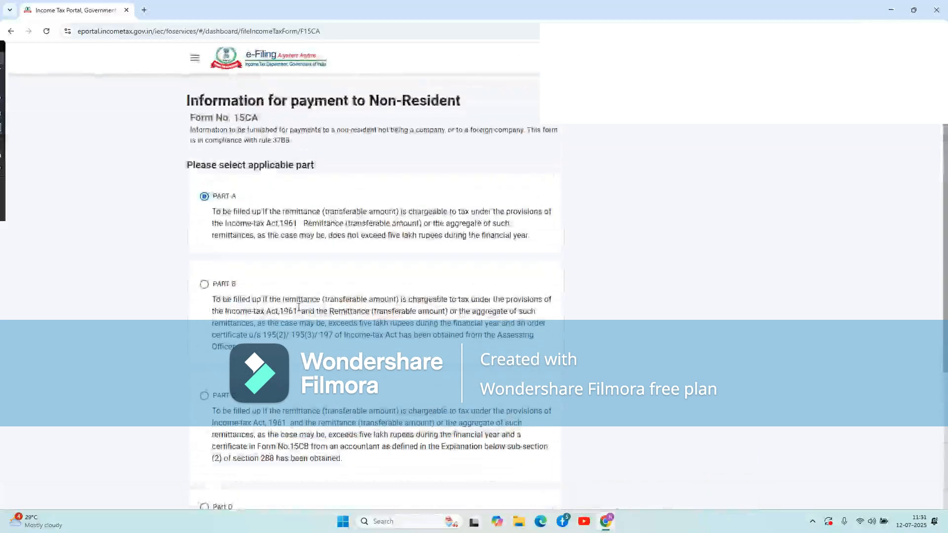
{"action": "left_click", "coordinate": [205, 286]}
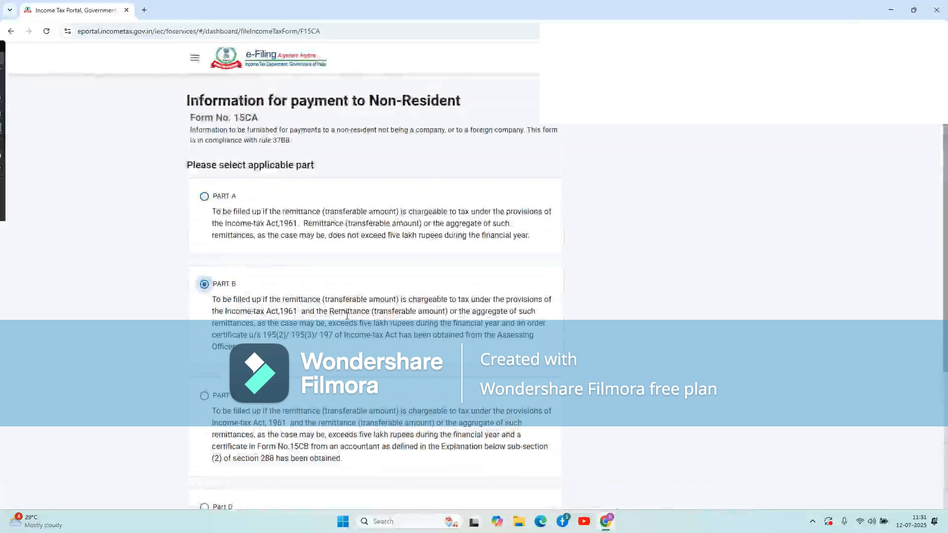
{"action": "scroll", "coordinate": [321, 296], "scroll_direction": "down", "scroll_amount": 1}
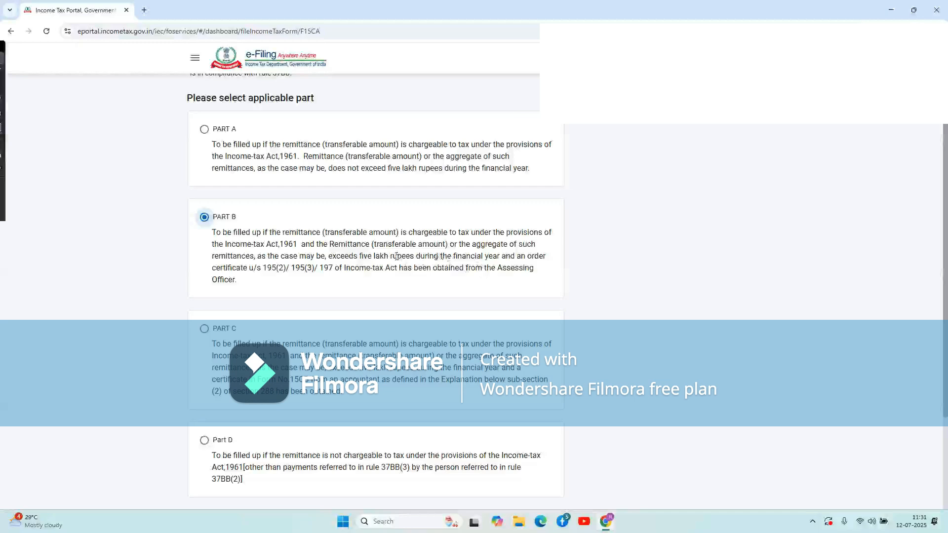
{"action": "scroll", "coordinate": [396, 256], "scroll_direction": "down", "scroll_amount": 2}
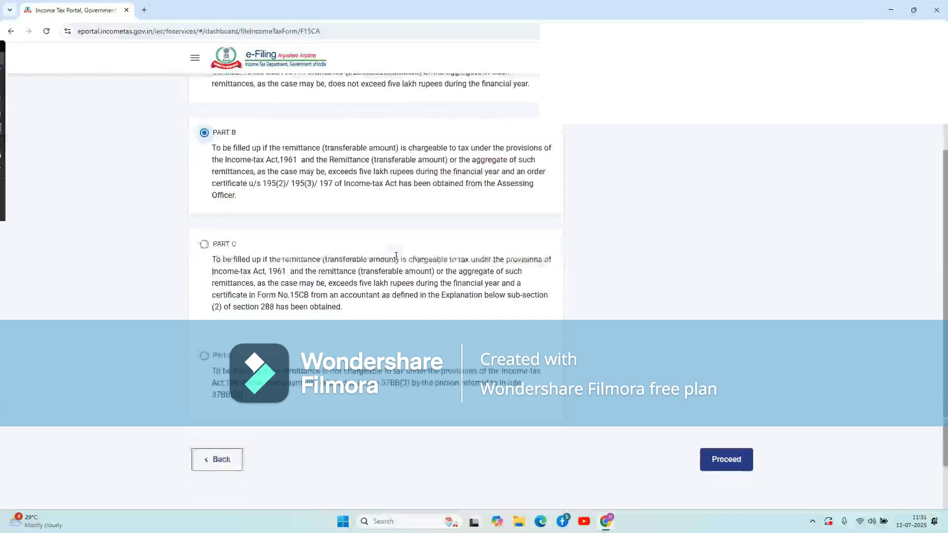
{"action": "left_click", "coordinate": [723, 464]}
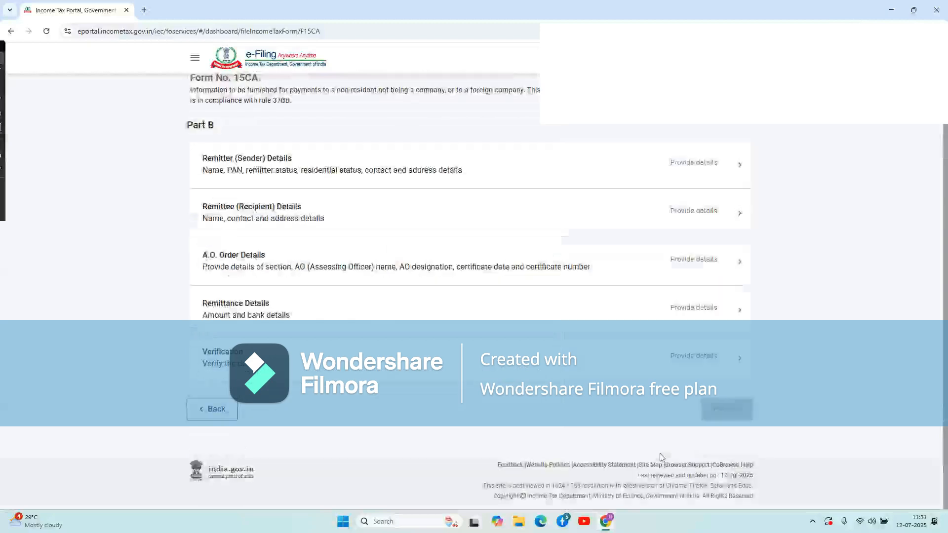
Complete Remitter (Sender) Details, then open Remittee (Recipient) Details at the recipient name field.
{"action": "left_click", "coordinate": [329, 177]}
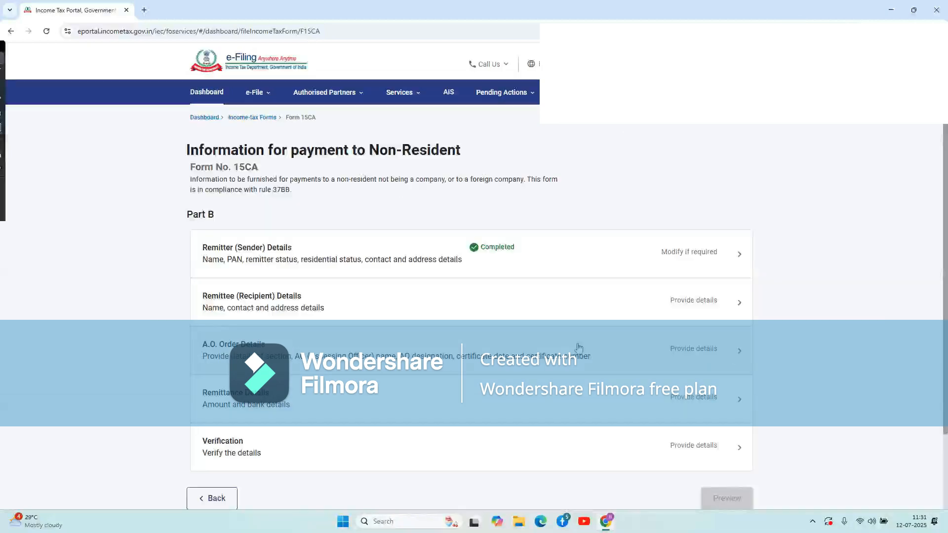
{"action": "left_click", "coordinate": [362, 302]}
{"action": "left_click", "coordinate": [247, 222]}
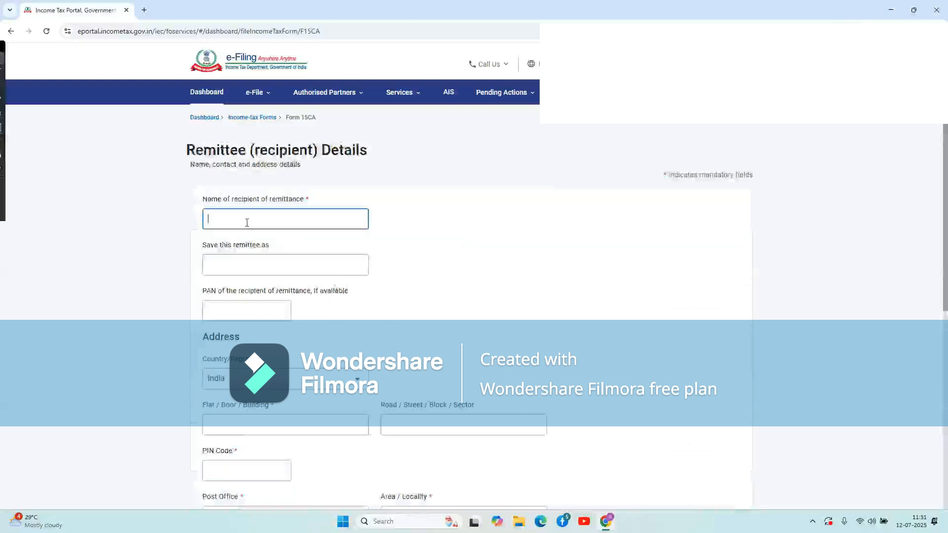
Enter ABC as the recipient's name.
{"action": "type", "text": "ABC"}
{"action": "left_click", "coordinate": [406, 258]}
{"action": "left_click", "coordinate": [277, 260]}
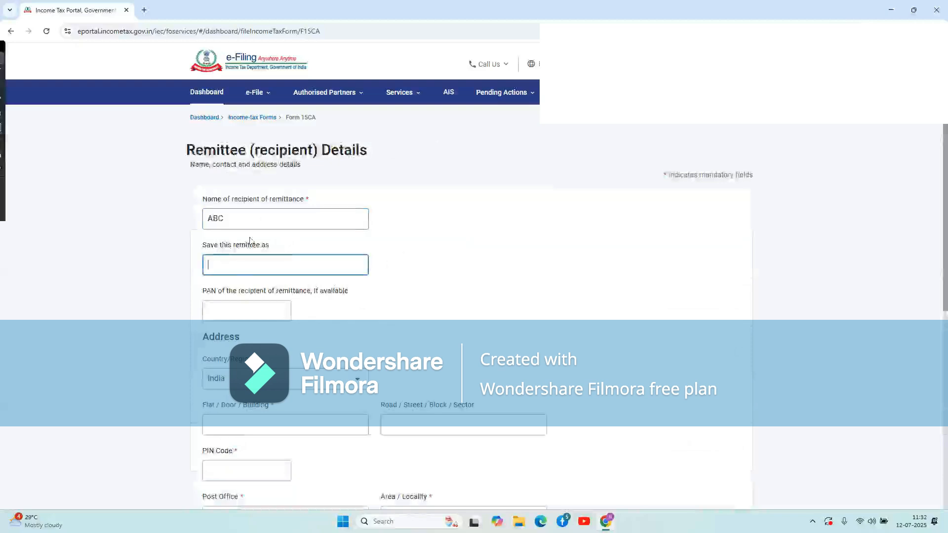
{"action": "scroll", "coordinate": [286, 261], "scroll_direction": "down", "scroll_amount": 1}
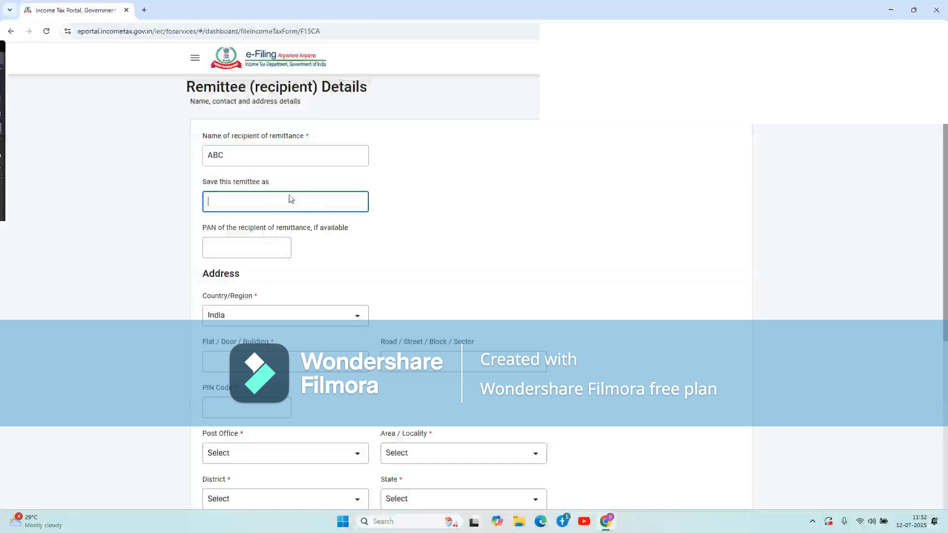
{"action": "left_click", "coordinate": [253, 248]}
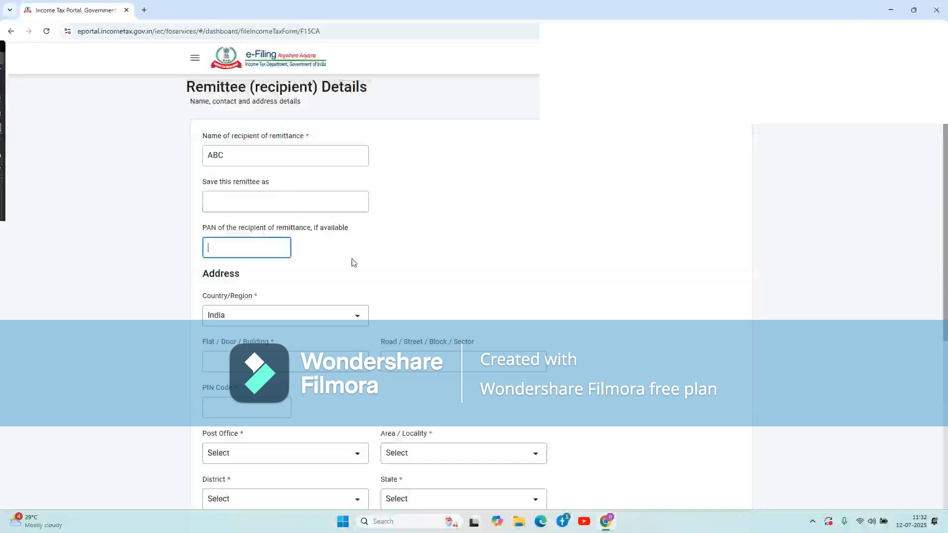
{"action": "scroll", "coordinate": [353, 263], "scroll_direction": "down", "scroll_amount": 1}
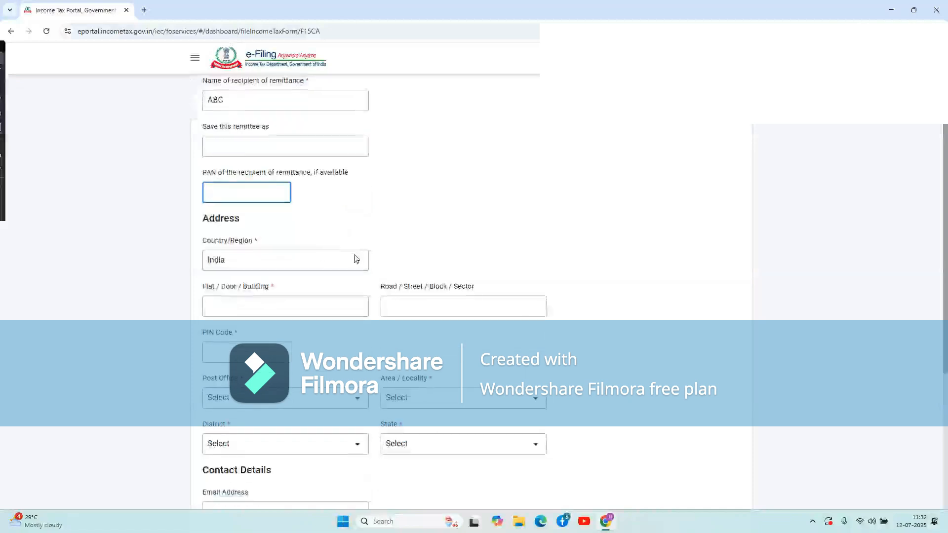
{"action": "scroll", "coordinate": [360, 205], "scroll_direction": "up", "scroll_amount": 2}
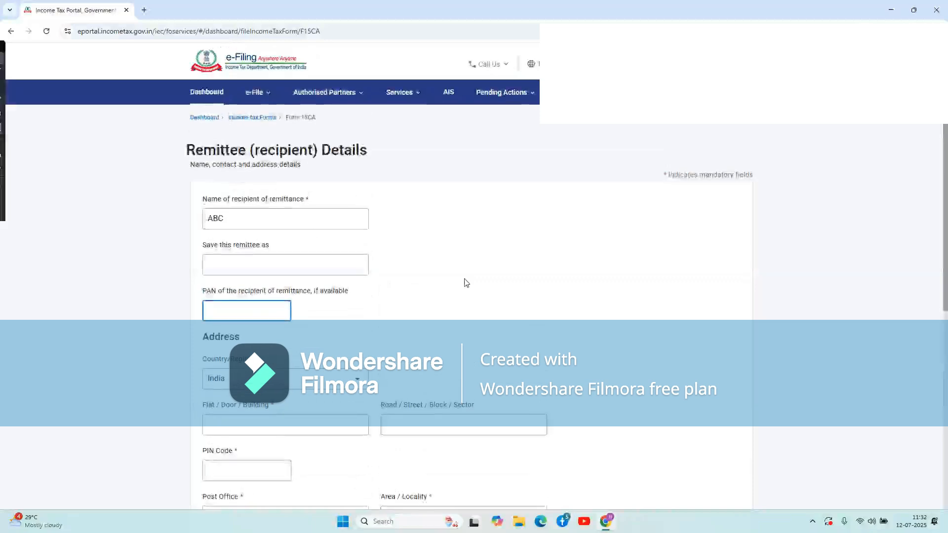
{"action": "scroll", "coordinate": [465, 281], "scroll_direction": "down", "scroll_amount": 4}
Set the recipient's country to Germany and the flat/building to the suggested S/O entry.
{"action": "left_click", "coordinate": [322, 150]}
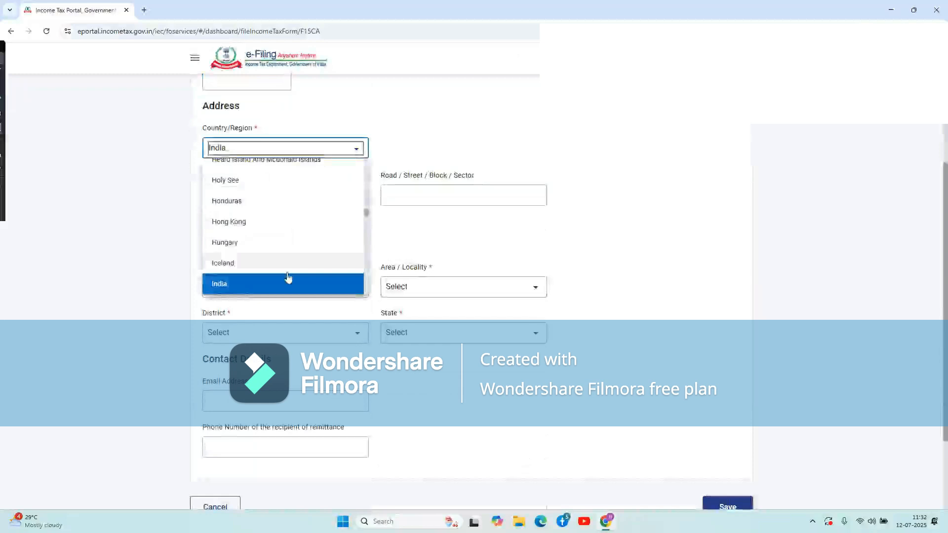
{"action": "key", "text": "g"}
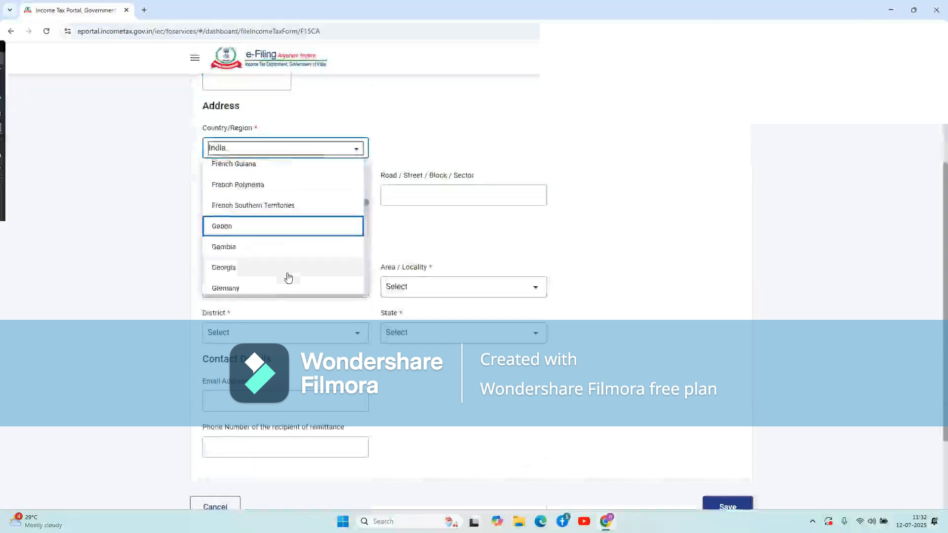
{"action": "left_click", "coordinate": [233, 289]}
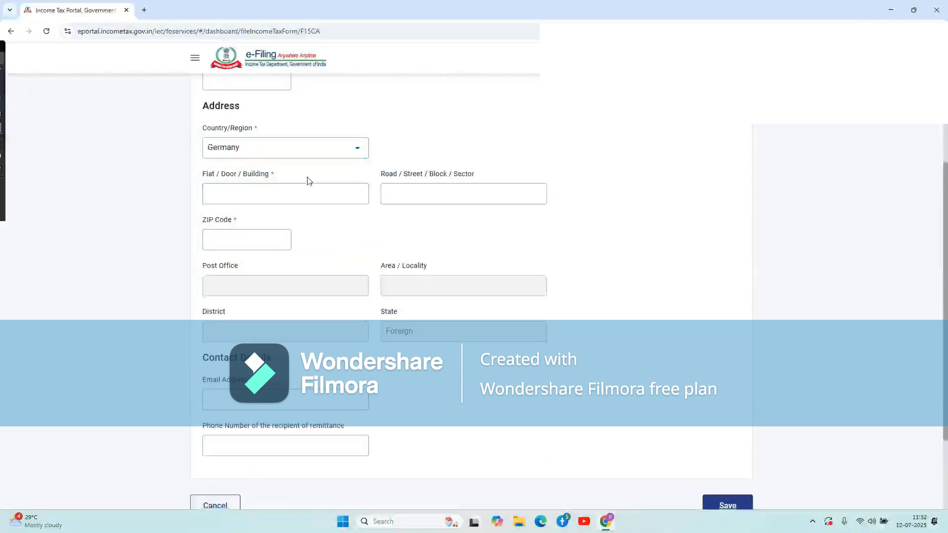
{"action": "left_click", "coordinate": [279, 193]}
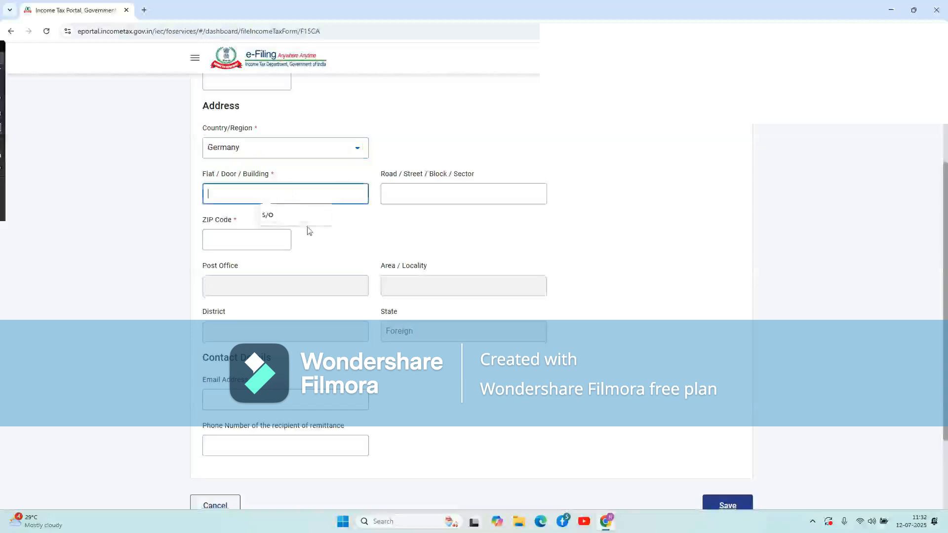
{"action": "left_click", "coordinate": [285, 215]}
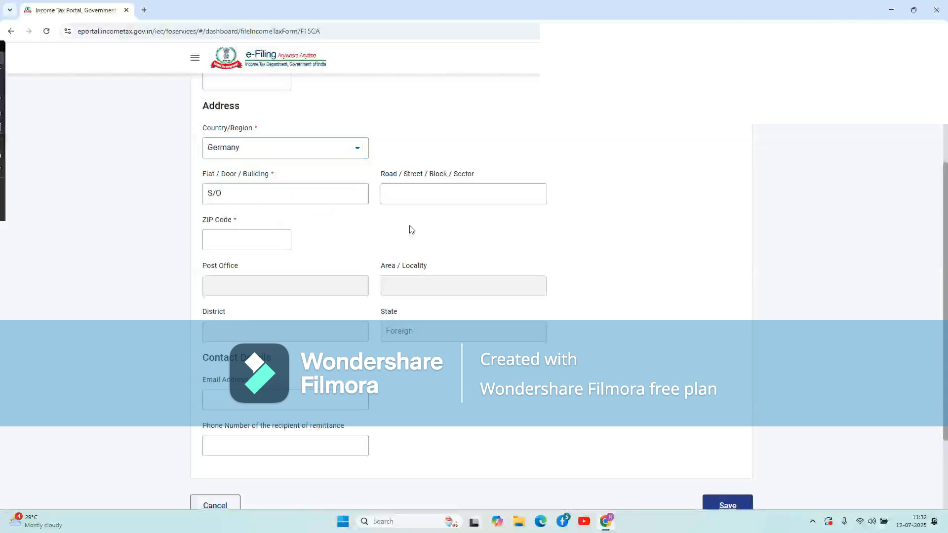
{"action": "left_click", "coordinate": [439, 193]}
Enter ZIP code 1234 and save the remittee details.
{"action": "left_click", "coordinate": [261, 239]}
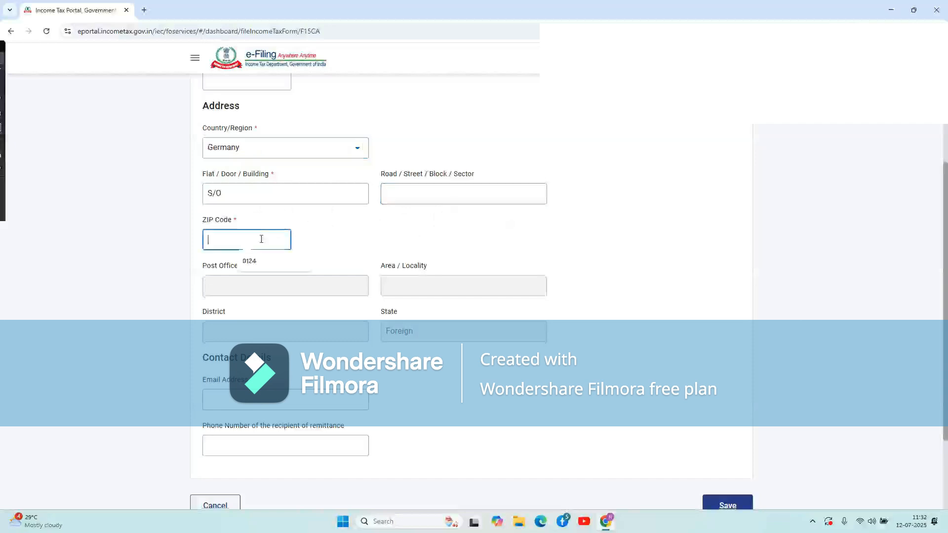
{"action": "type", "text": "1234"}
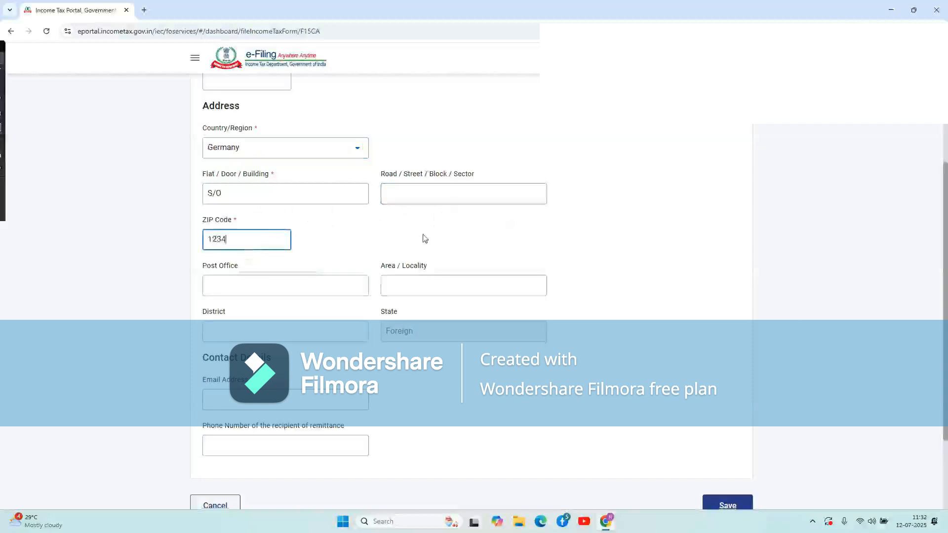
{"action": "left_click", "coordinate": [423, 238]}
{"action": "scroll", "coordinate": [424, 238], "scroll_direction": "down", "scroll_amount": 1}
{"action": "scroll", "coordinate": [424, 238], "scroll_direction": "down", "scroll_amount": 1}
{"action": "left_click", "coordinate": [284, 221]}
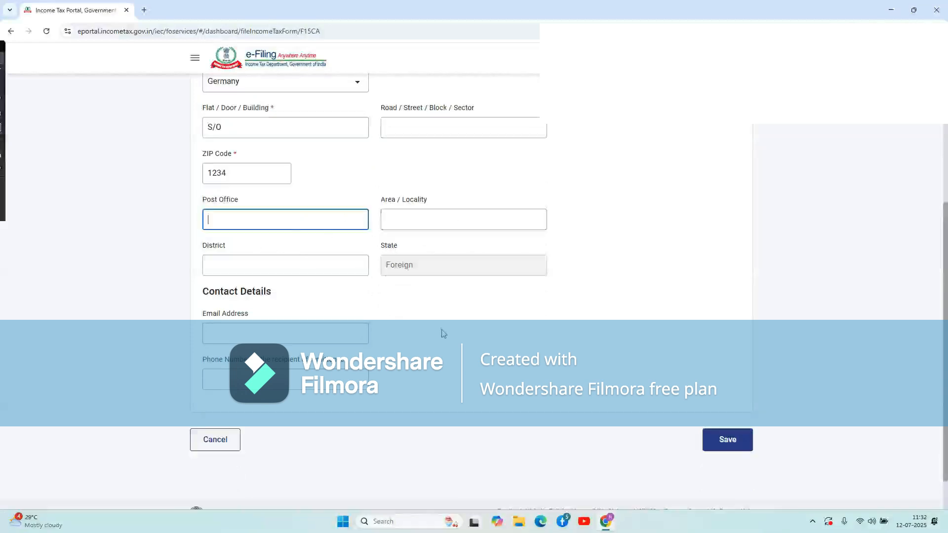
{"action": "left_click", "coordinate": [727, 449]}
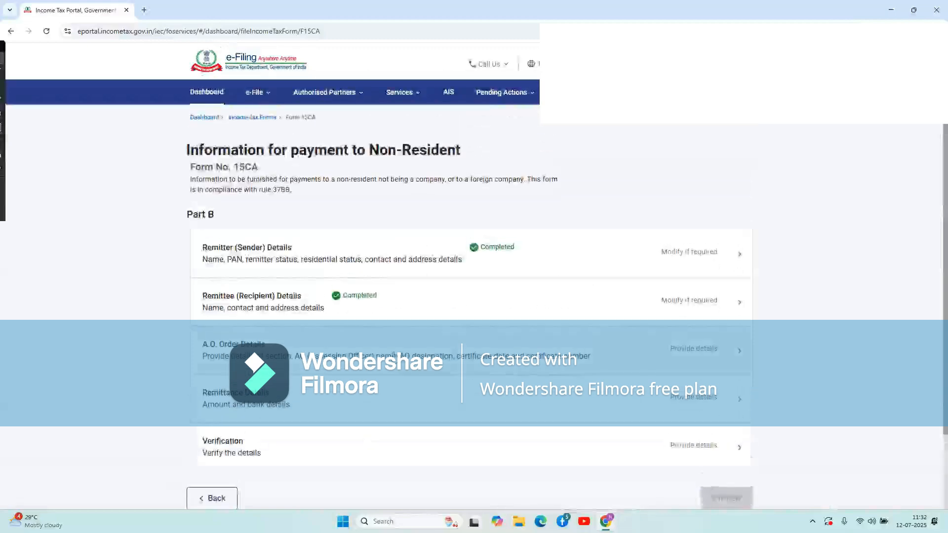
Choose section 195(2) for the A.O. order, and enter the officer's name and designation COMMSSIONER.
{"action": "left_click", "coordinate": [355, 353]}
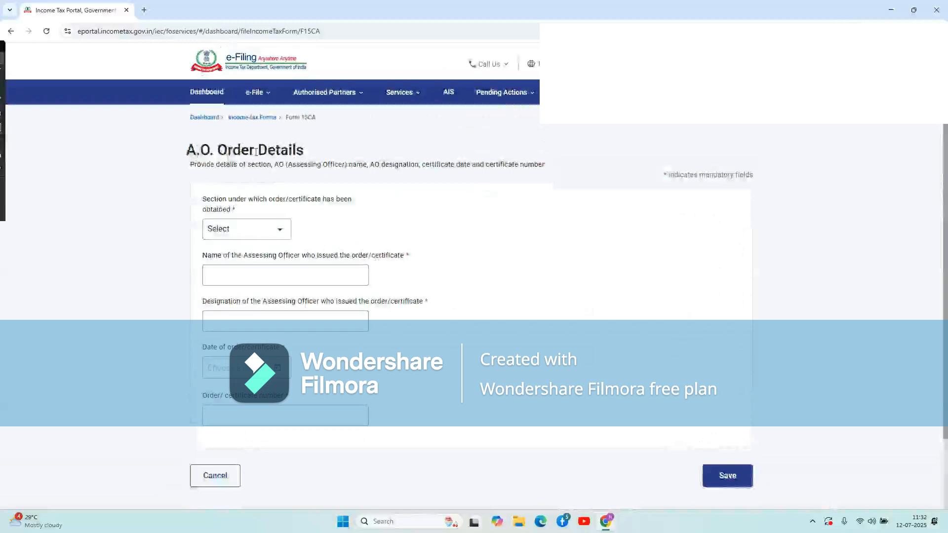
{"action": "left_click", "coordinate": [265, 235]}
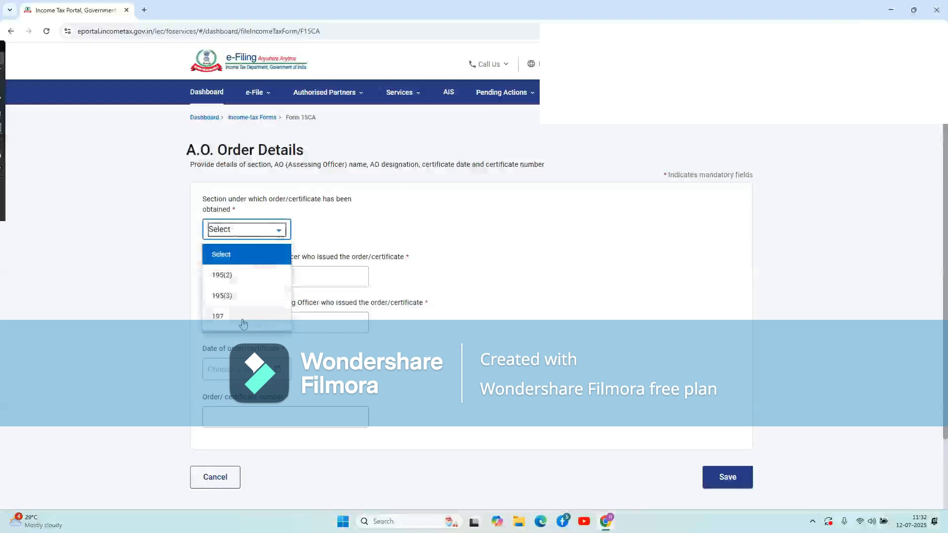
{"action": "left_click", "coordinate": [234, 275]}
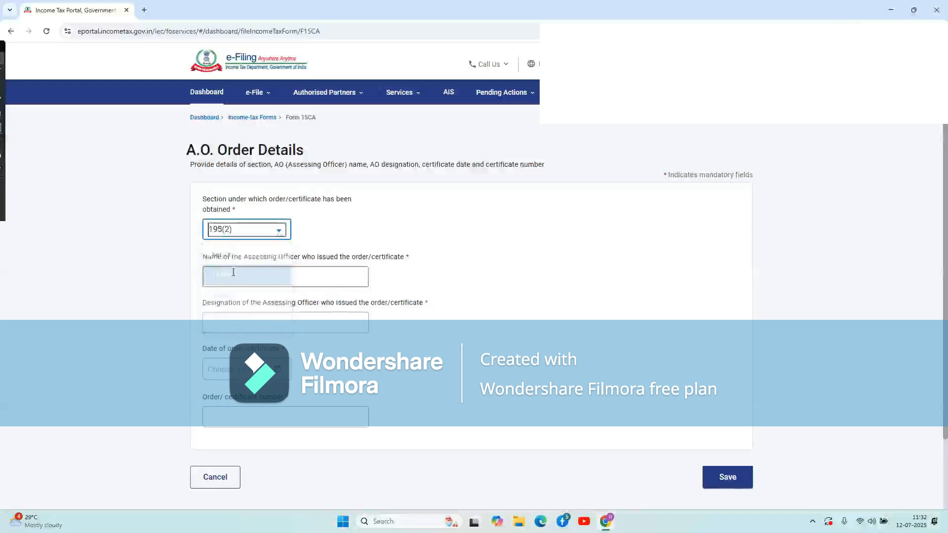
{"action": "left_click", "coordinate": [272, 270]}
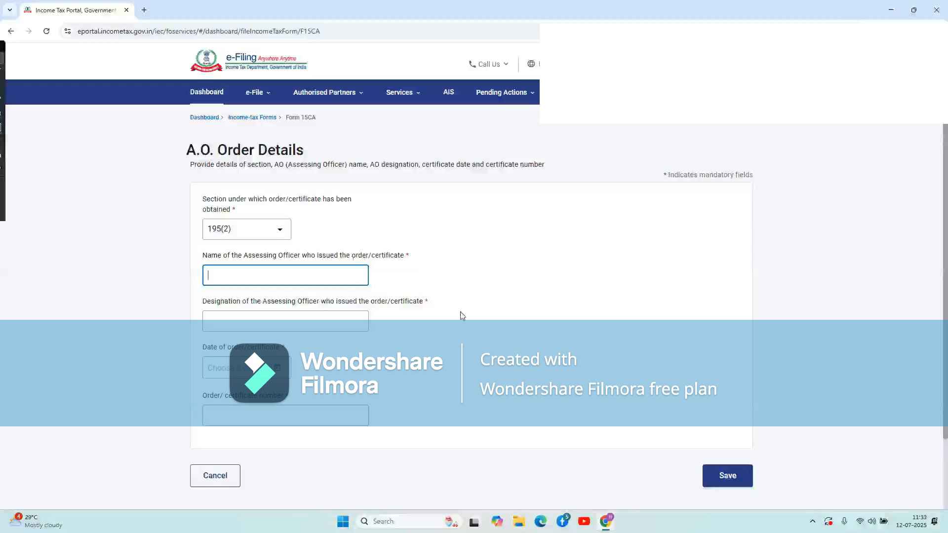
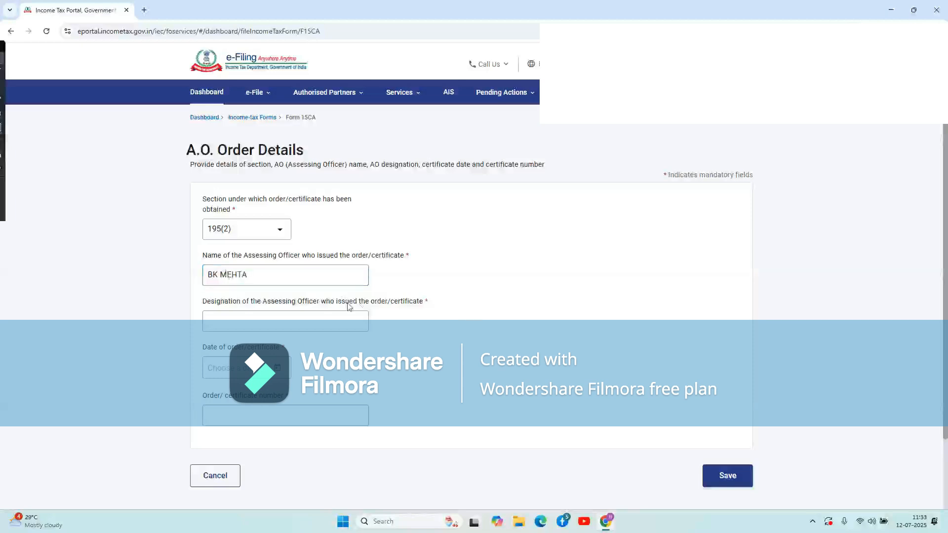
{"action": "left_click", "coordinate": [293, 322]}
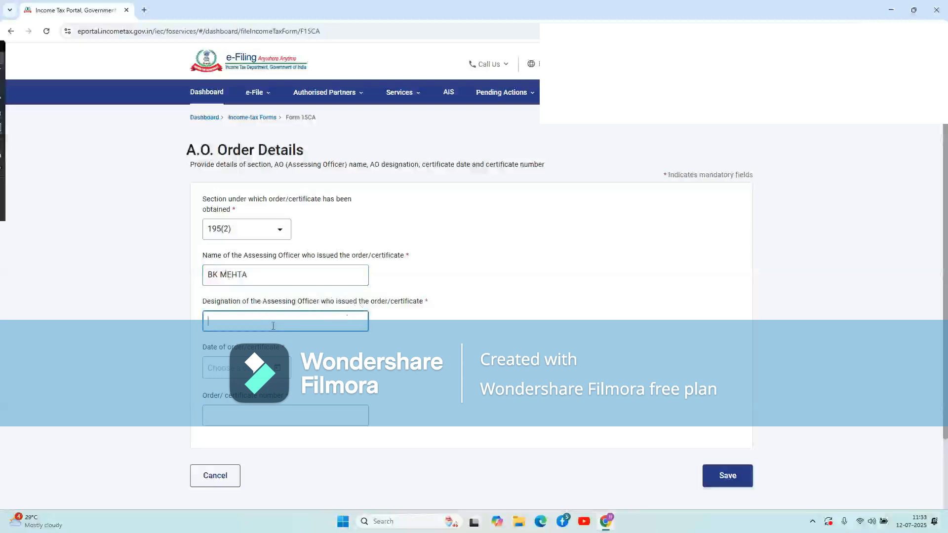
{"action": "type", "text": "COMMSSIONER"}
{"action": "left_click", "coordinate": [438, 378]}
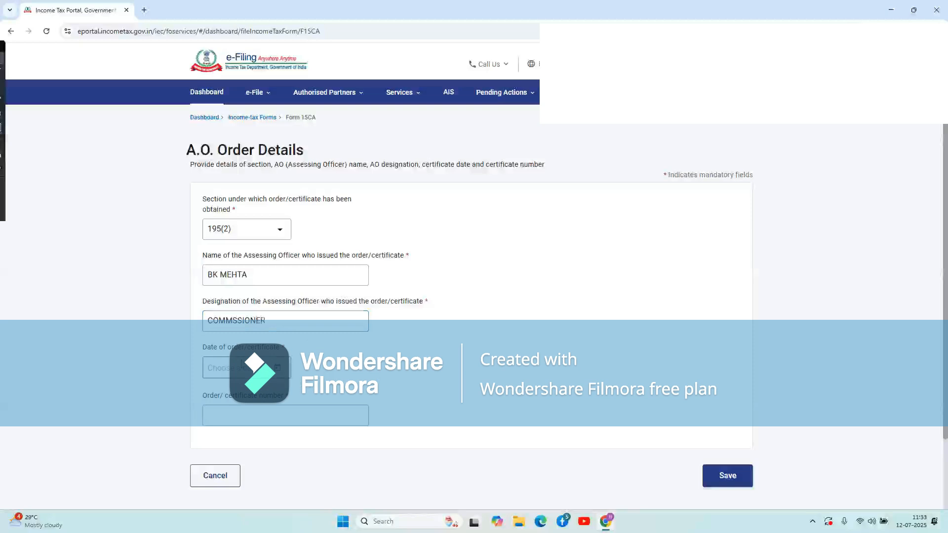
Set the certificate date to 12 Jul 2025 and enter the order/certificate number.
{"action": "left_click", "coordinate": [279, 369]}
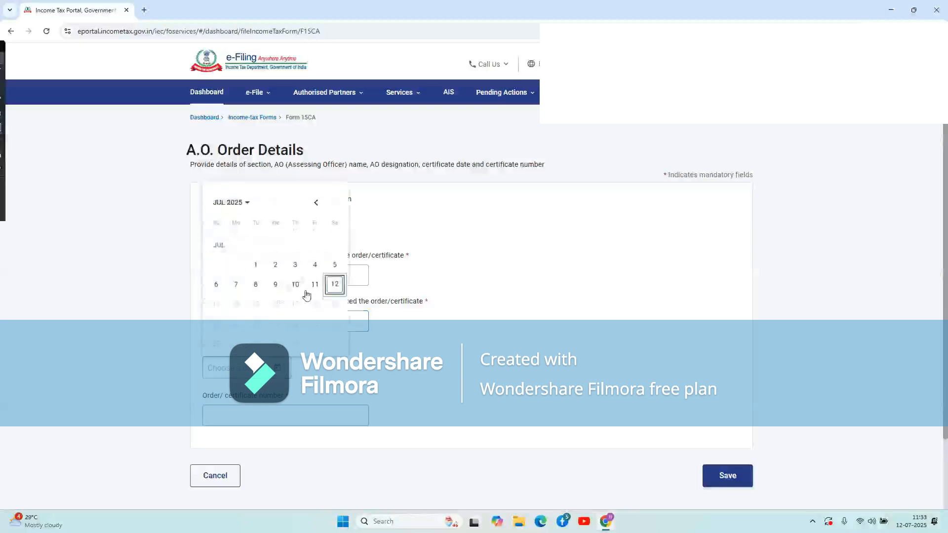
{"action": "left_click", "coordinate": [335, 287]}
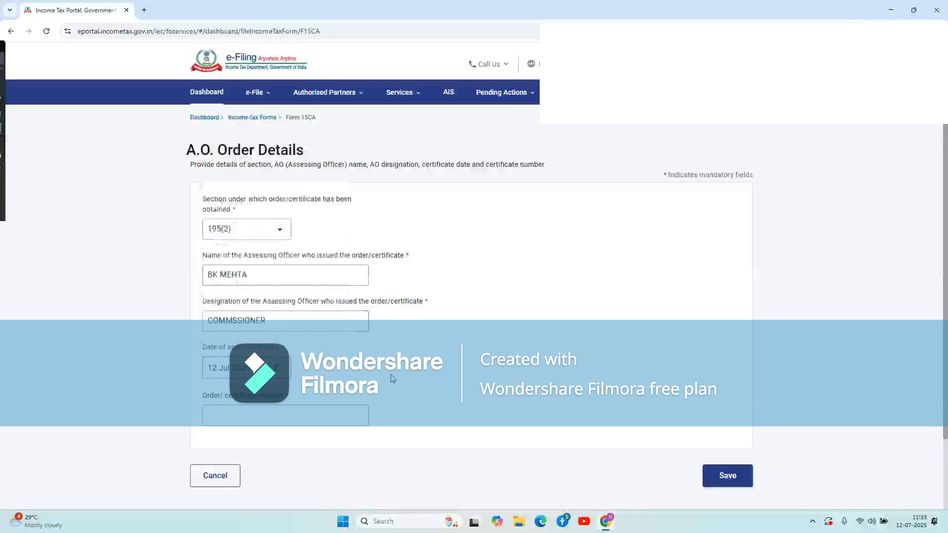
{"action": "left_click", "coordinate": [304, 412]}
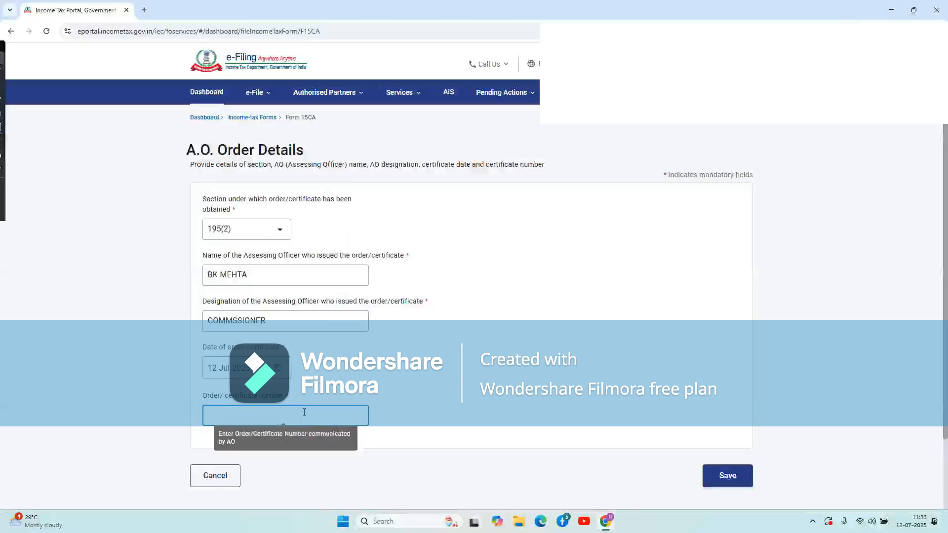
{"action": "type", "text": "BHJKL012K"}
Save the A.O. Order Details and set Germany as the remittance country.
{"action": "left_click", "coordinate": [725, 477]}
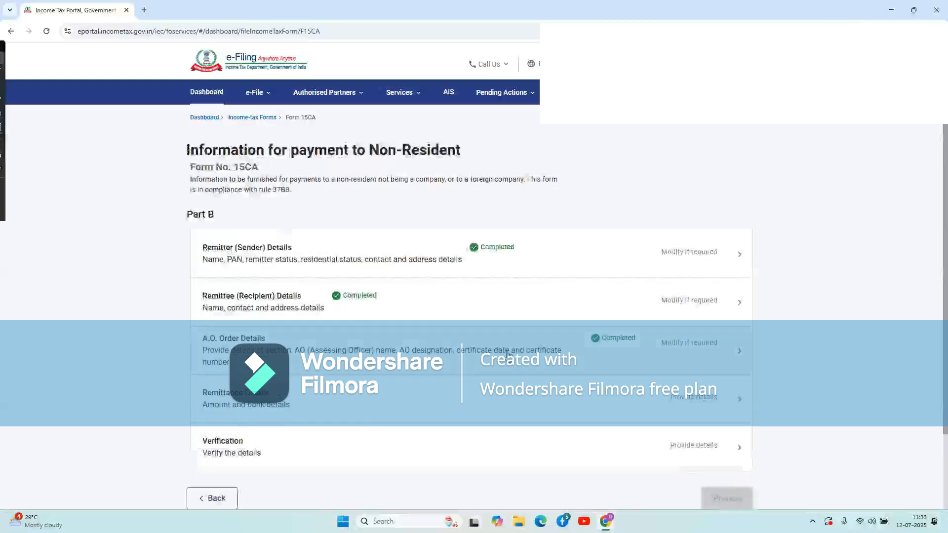
{"action": "left_click", "coordinate": [316, 403]}
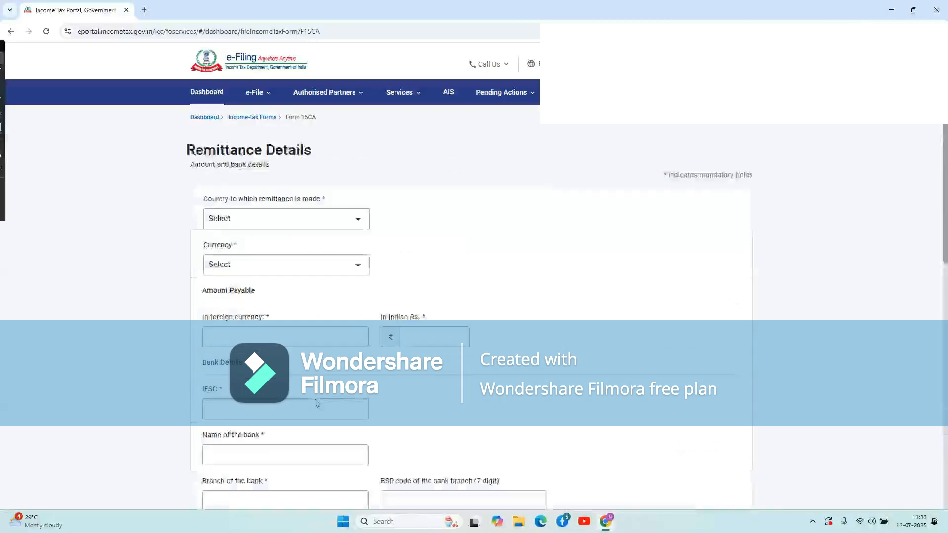
{"action": "left_click", "coordinate": [294, 220]}
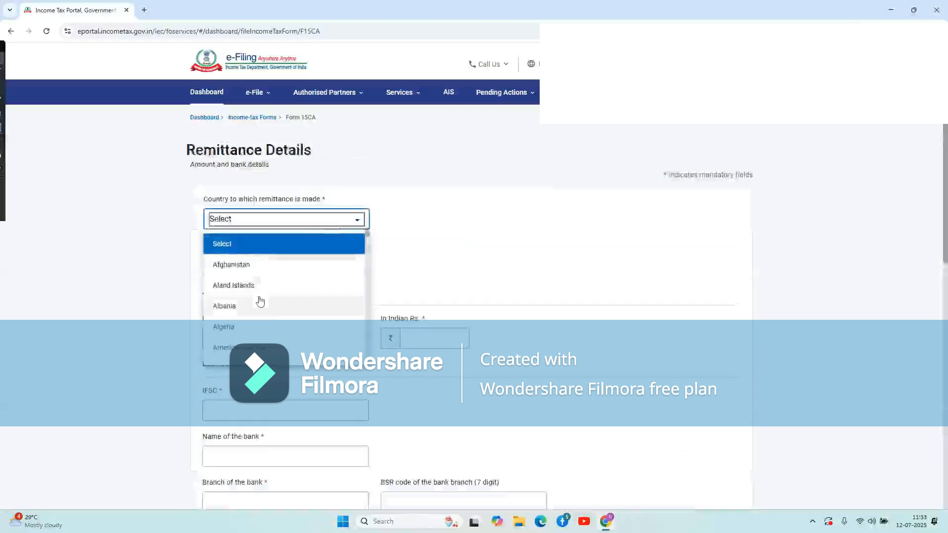
{"action": "key", "text": "g"}
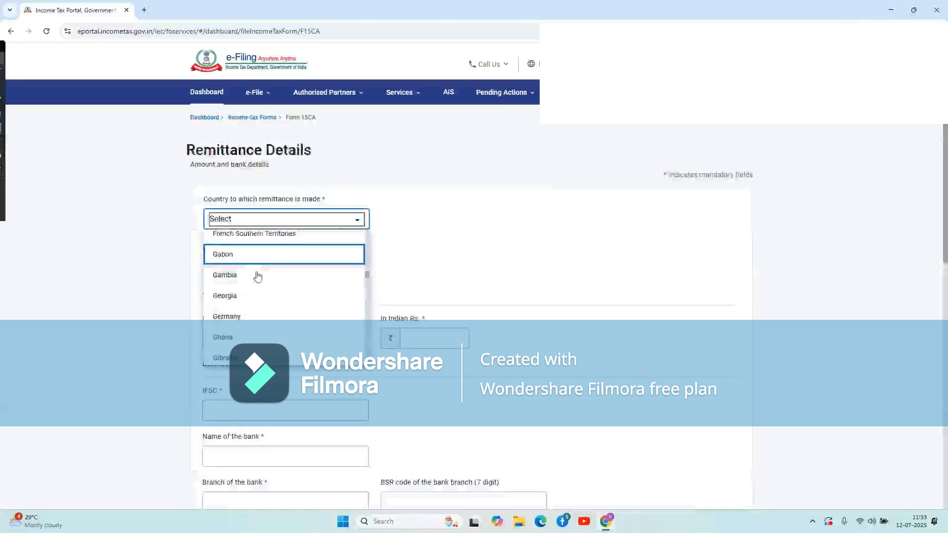
{"action": "left_click", "coordinate": [250, 317]}
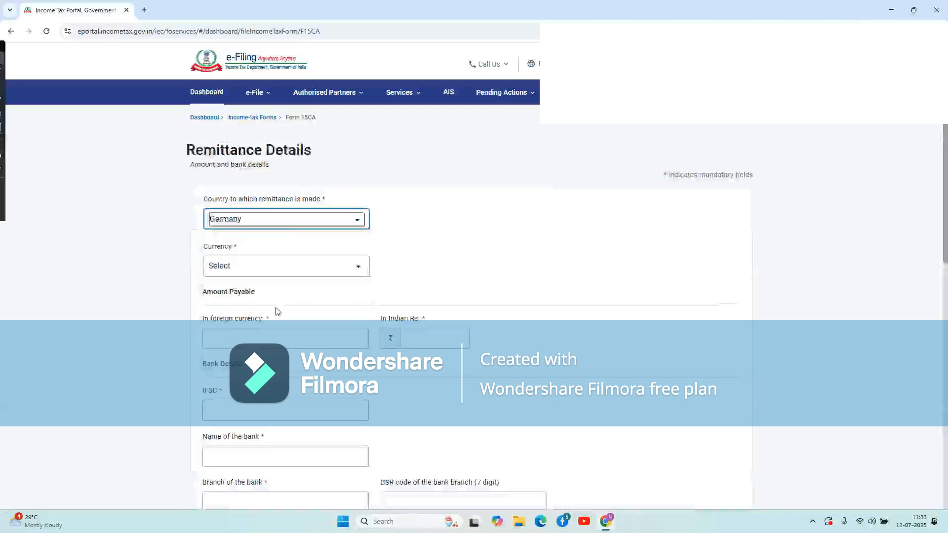
Choose CNY as the remittance currency.
{"action": "left_click", "coordinate": [262, 274]}
{"action": "scroll", "coordinate": [270, 360], "scroll_direction": "down", "scroll_amount": 5}
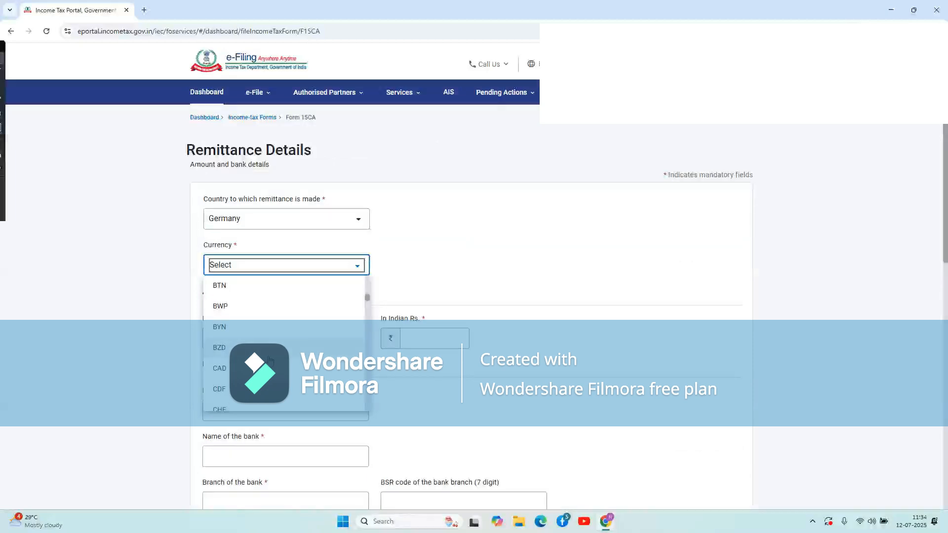
{"action": "scroll", "coordinate": [270, 361], "scroll_direction": "down", "scroll_amount": 3}
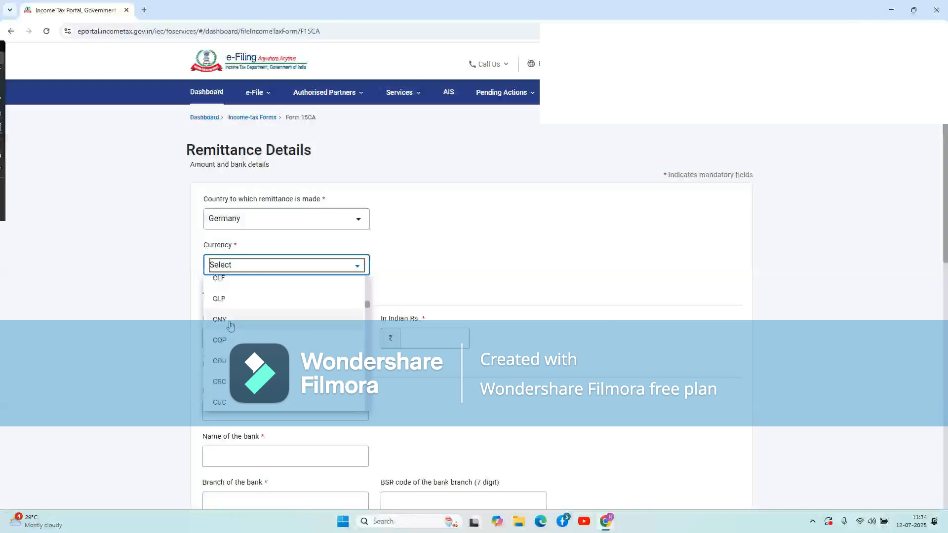
{"action": "left_click", "coordinate": [229, 326]}
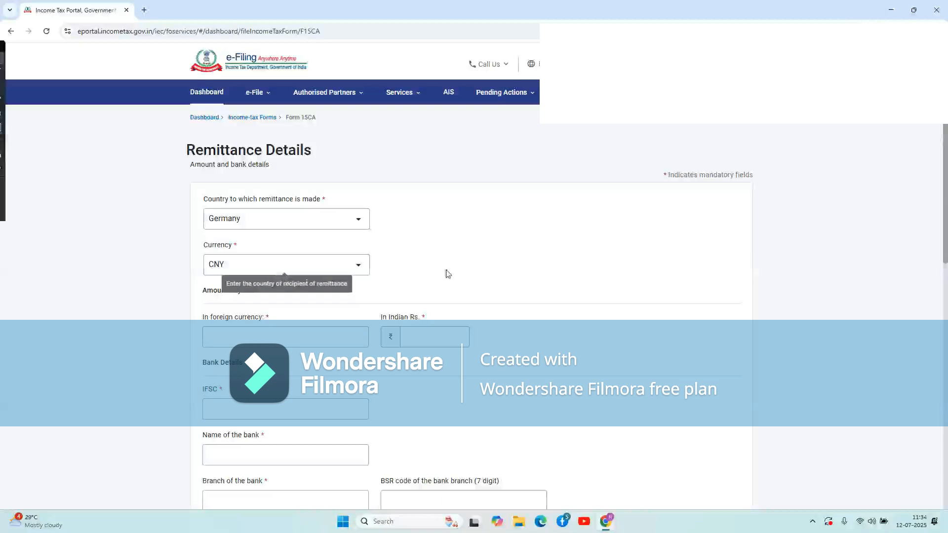
{"action": "scroll", "coordinate": [447, 273], "scroll_direction": "down", "scroll_amount": 1}
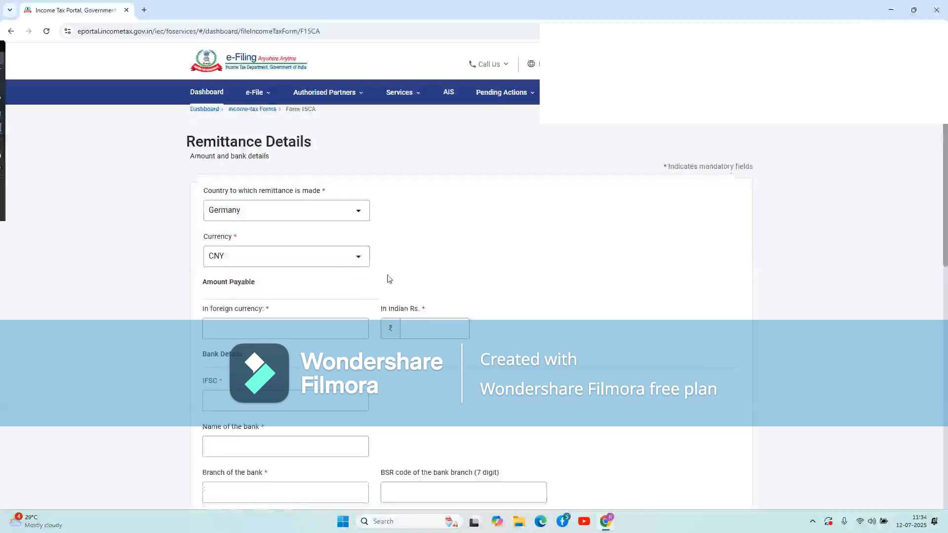
Enter the amount payable in Indian rupees as 6,50,000.00.
{"action": "left_click", "coordinate": [273, 325]}
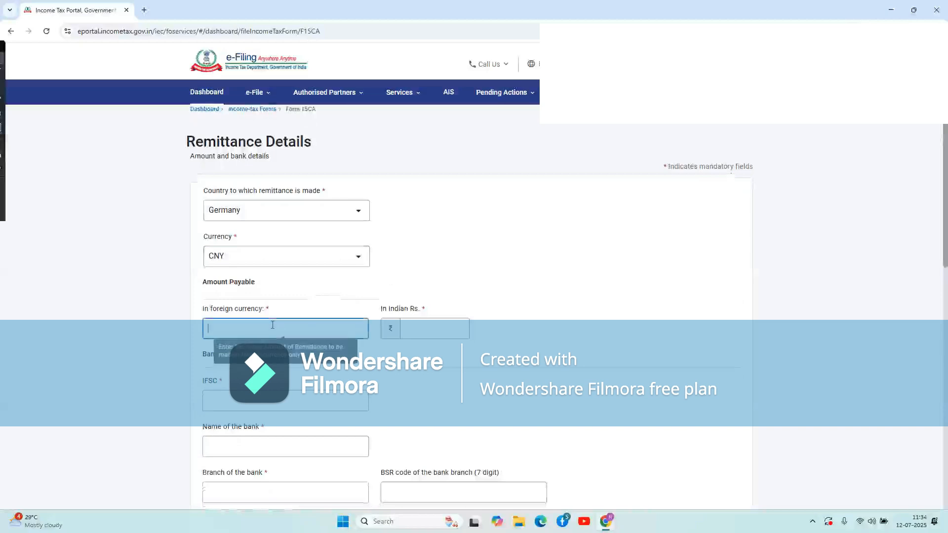
{"action": "left_click", "coordinate": [452, 328]}
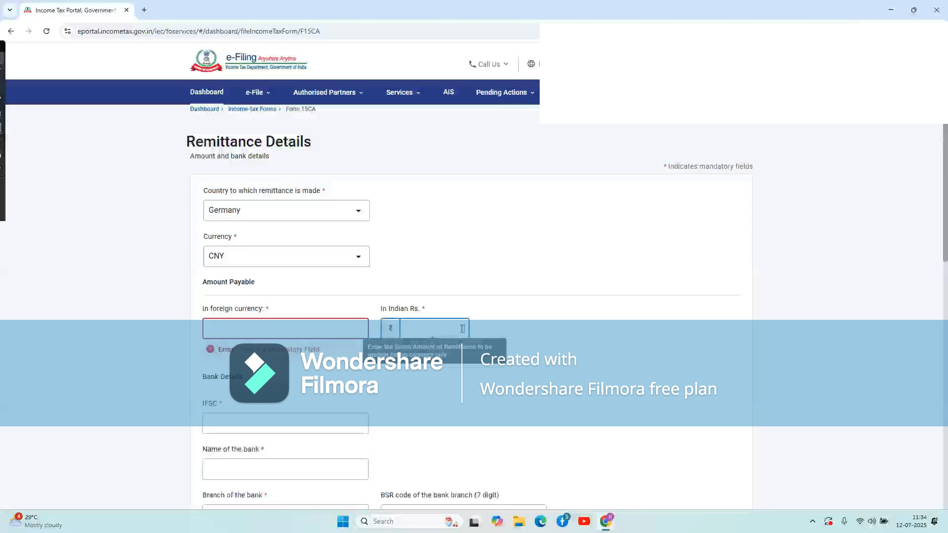
{"action": "type", "text": "350000"}
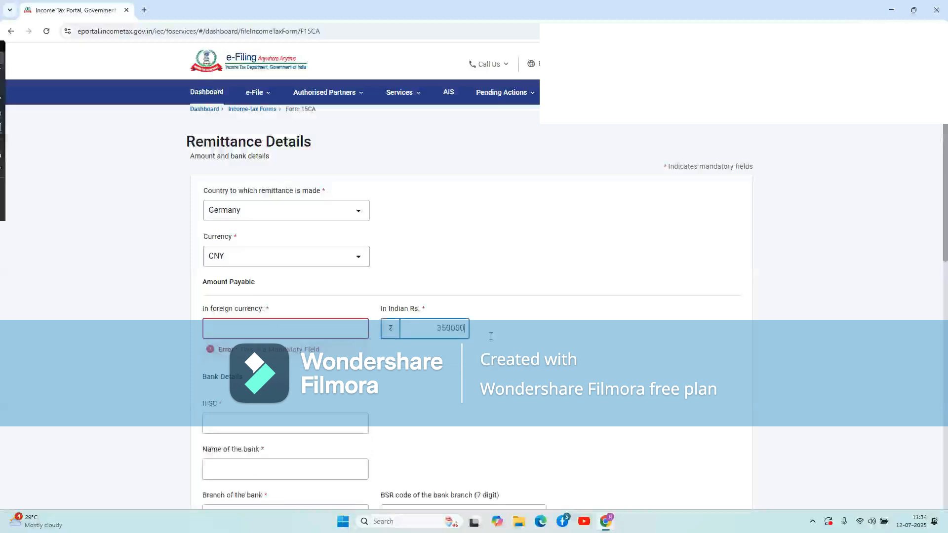
{"action": "key", "text": "BackSpace"}
{"action": "key", "text": "BackSpace"}
{"action": "key", "text": "BackSpace"}
{"action": "key", "text": "BackSpace"}
{"action": "key", "text": "BackSpace"}
{"action": "type", "text": "6,50,000"}
{"action": "left_click", "coordinate": [584, 367]}
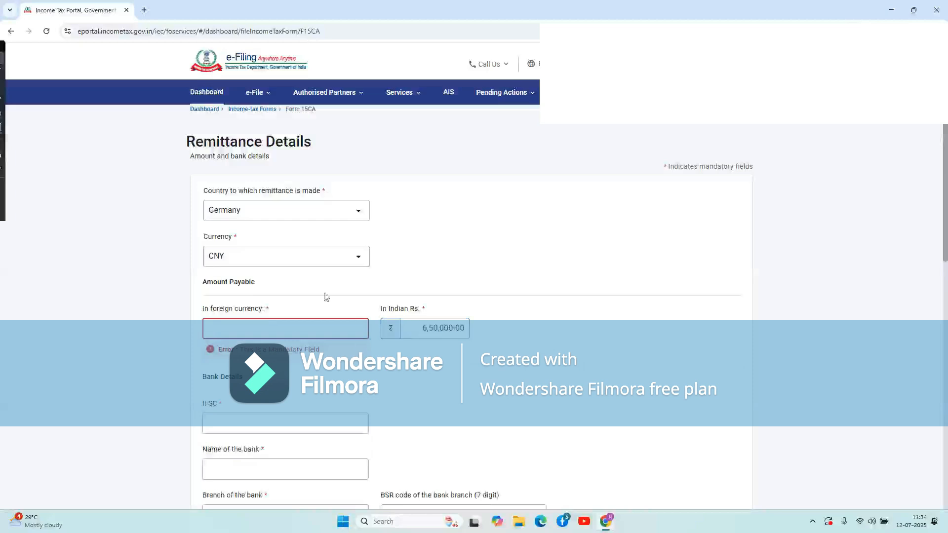
Enter 35000 as the amount payable in foreign currency.
{"action": "left_click", "coordinate": [257, 331]}
{"action": "type", "text": "35000"}
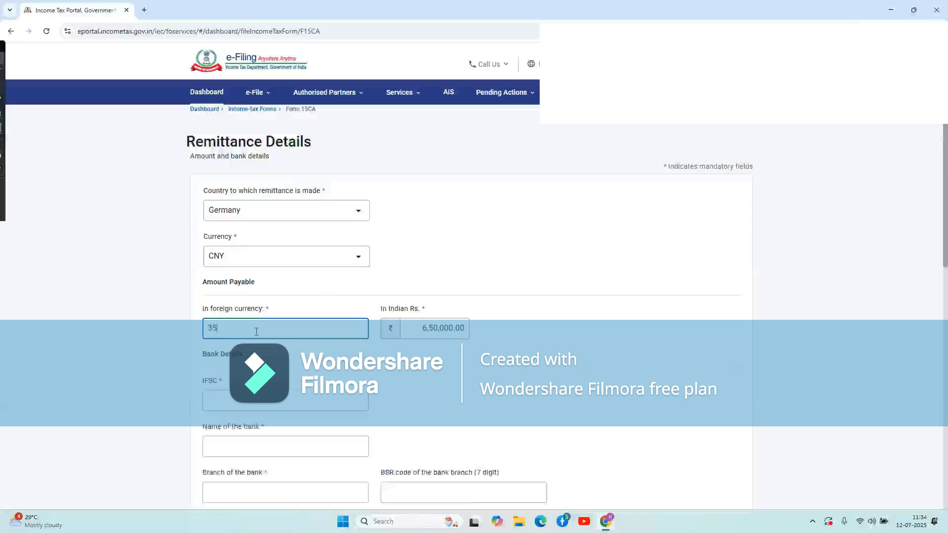
{"action": "left_click", "coordinate": [395, 375]}
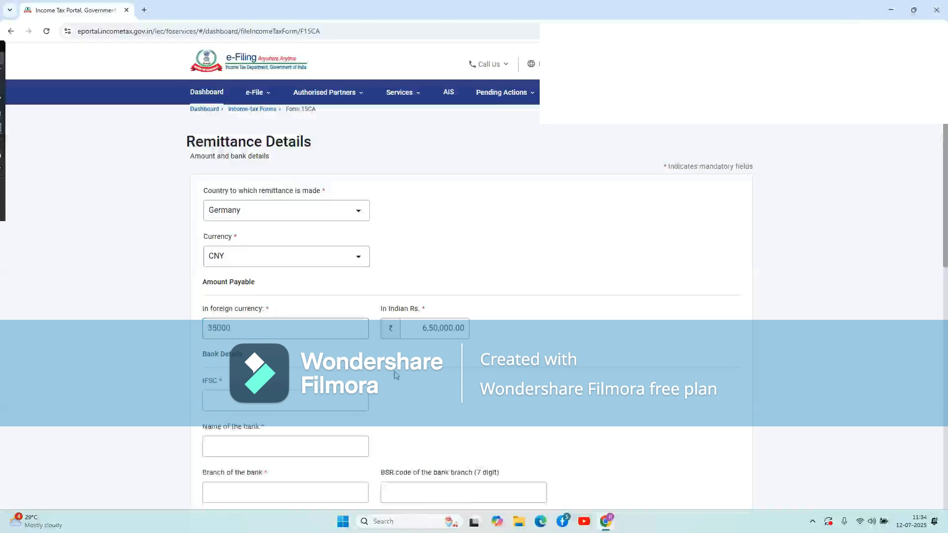
{"action": "scroll", "coordinate": [395, 376], "scroll_direction": "down", "scroll_amount": 2}
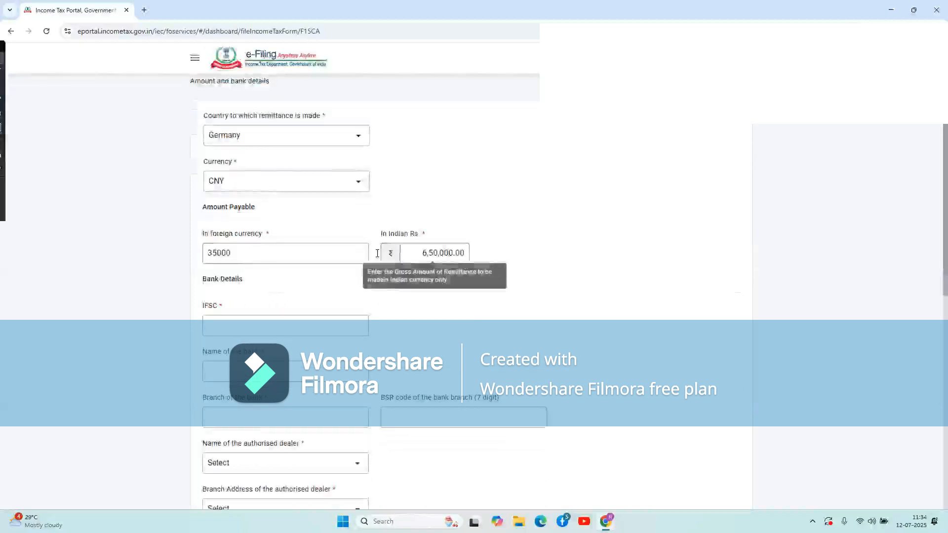
{"action": "scroll", "coordinate": [289, 229], "scroll_direction": "up", "scroll_amount": 2}
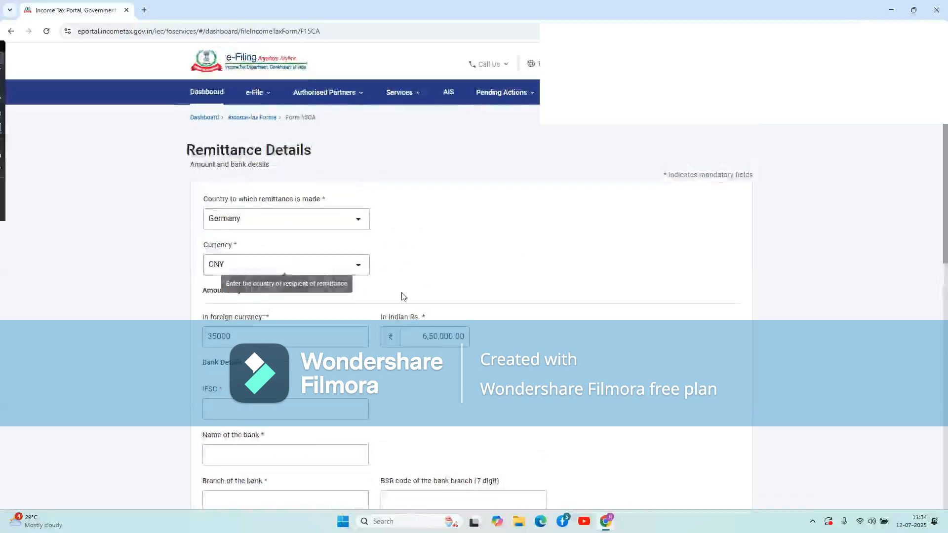
{"action": "scroll", "coordinate": [402, 295], "scroll_direction": "down", "scroll_amount": 2}
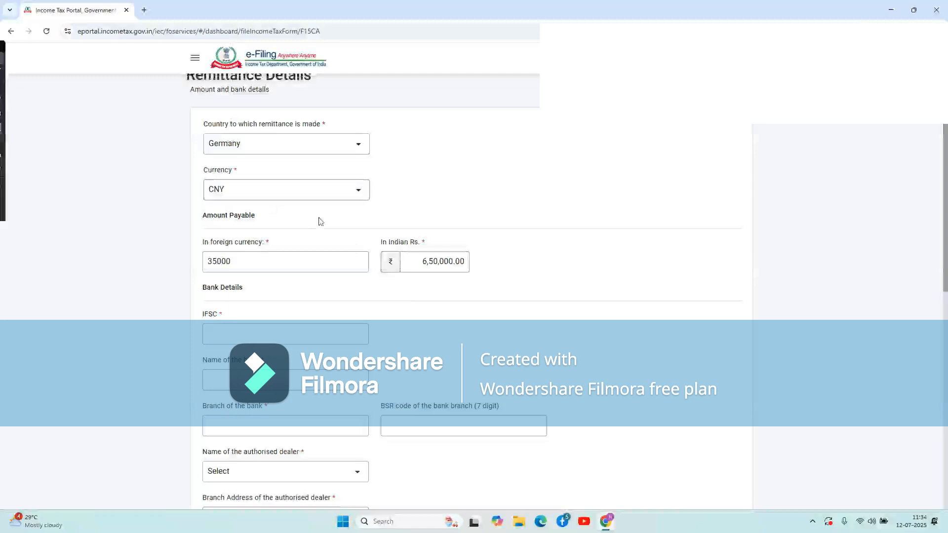
{"action": "scroll", "coordinate": [334, 220], "scroll_direction": "down", "scroll_amount": 1}
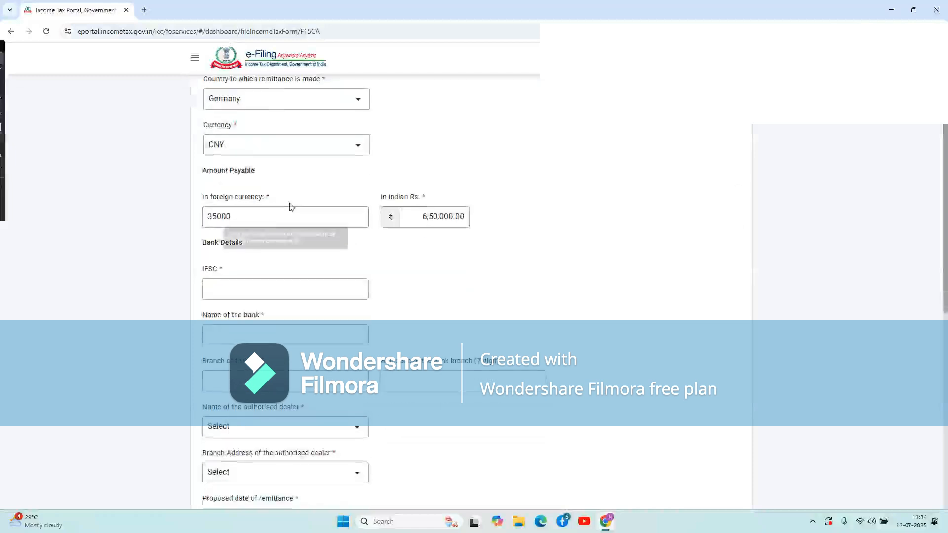
{"action": "scroll", "coordinate": [291, 205], "scroll_direction": "up", "scroll_amount": 3}
{"action": "scroll", "coordinate": [286, 288], "scroll_direction": "down", "scroll_amount": 3}
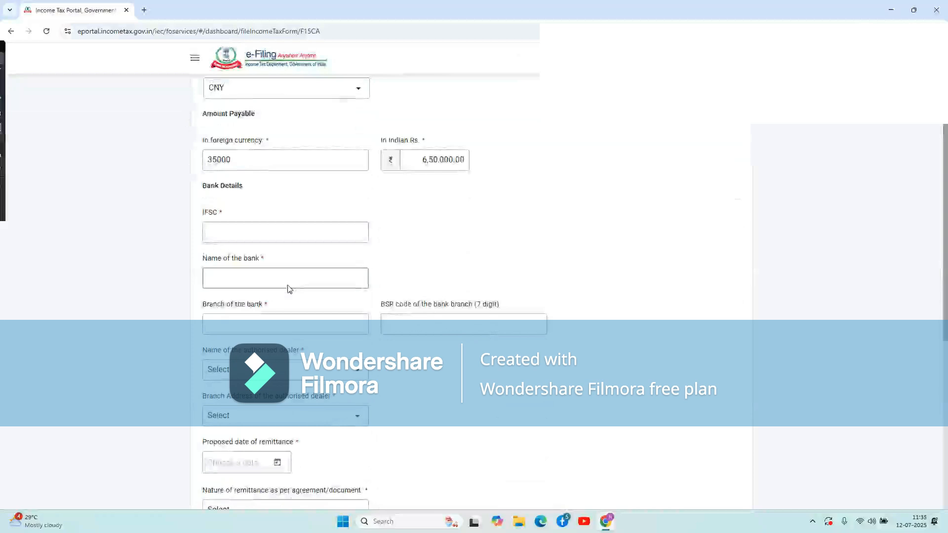
Scroll the form to reach the Bank Details section.
{"action": "left_click", "coordinate": [289, 287]}
{"action": "scroll", "coordinate": [289, 287], "scroll_direction": "up", "scroll_amount": 1}
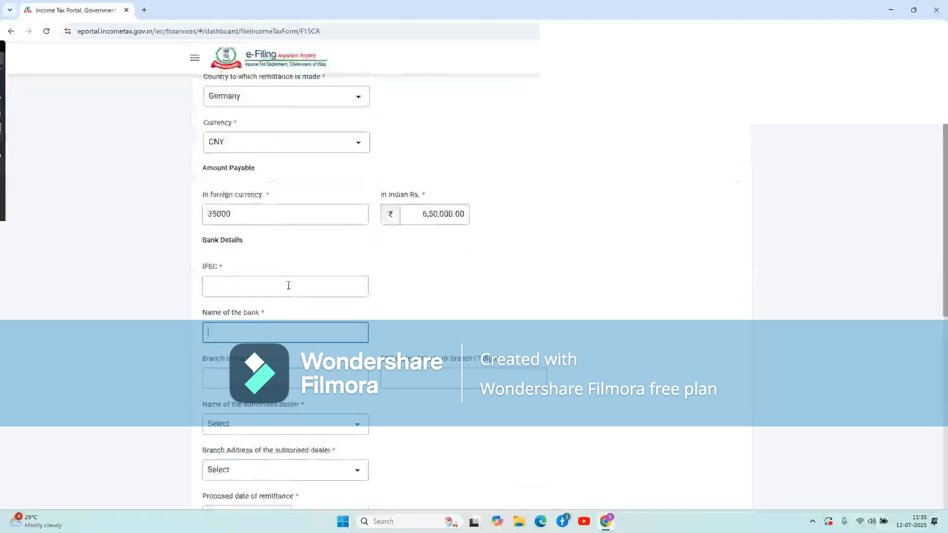
{"action": "scroll", "coordinate": [383, 291], "scroll_direction": "up", "scroll_amount": 1}
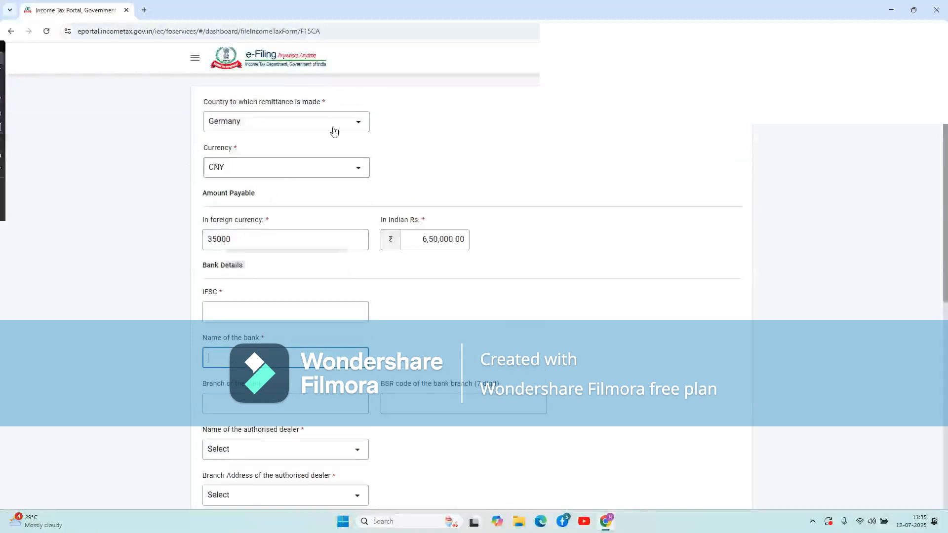
{"action": "scroll", "coordinate": [395, 216], "scroll_direction": "down", "scroll_amount": 1}
{"action": "scroll", "coordinate": [395, 216], "scroll_direction": "down", "scroll_amount": 1}
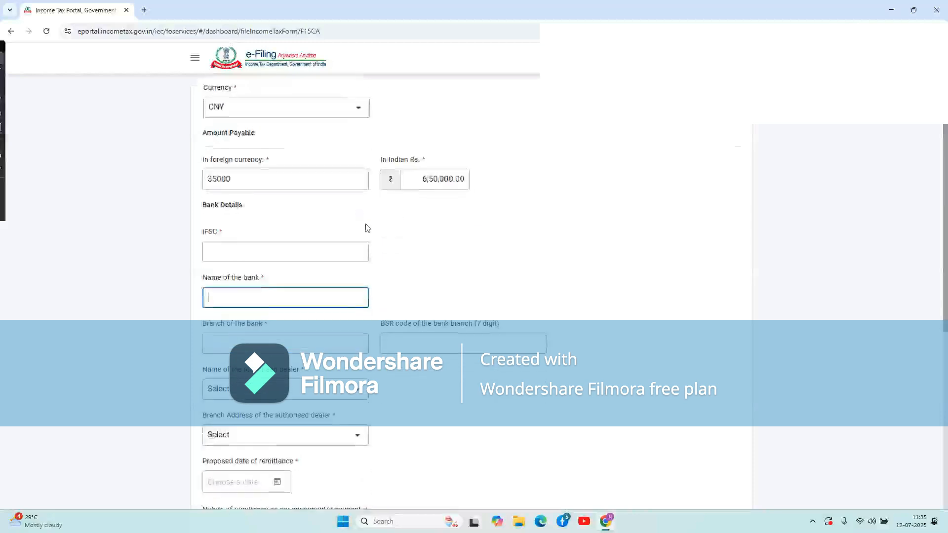
Fill in IFSC code ICIC0000250 and bank name ICICI.
{"action": "left_click", "coordinate": [255, 255]}
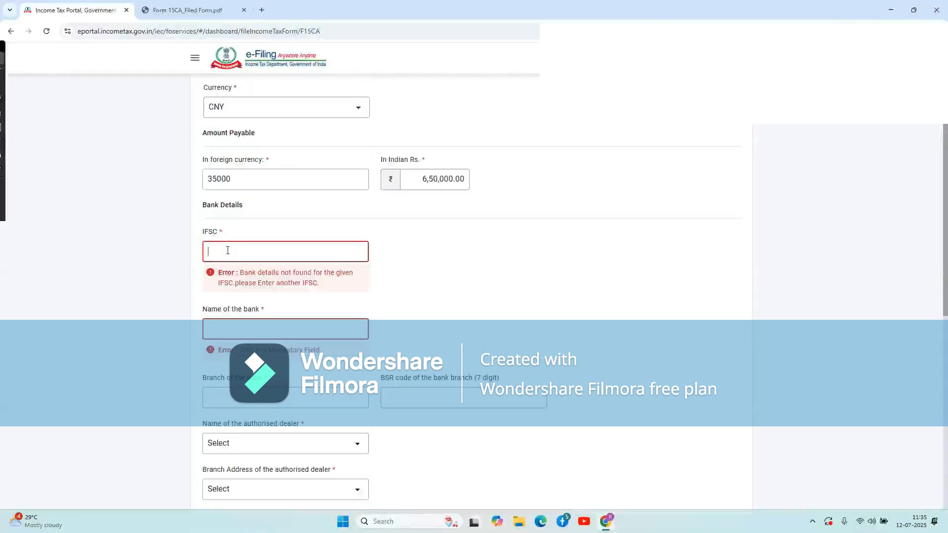
{"action": "type", "text": "ICIC0000250"}
{"action": "left_click", "coordinate": [235, 295]}
{"action": "type", "text": "ICICI"}
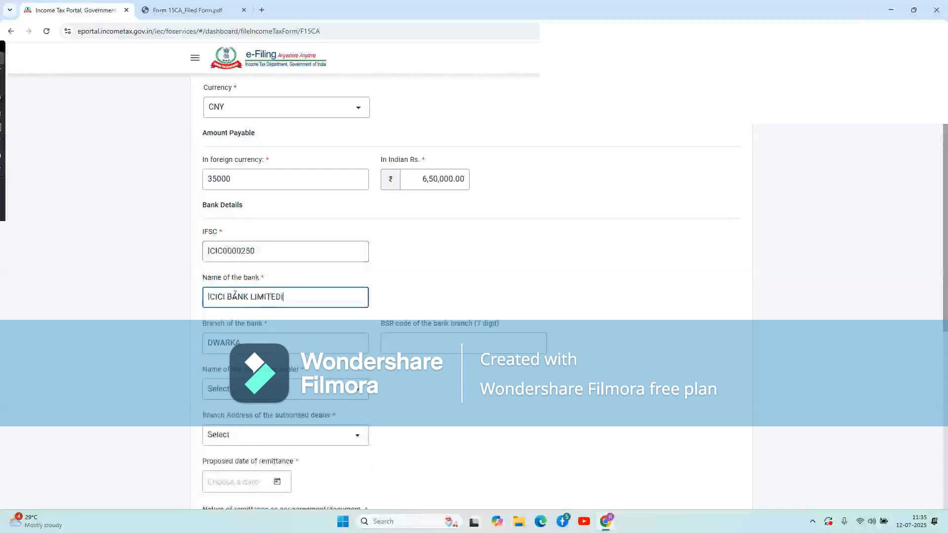
{"action": "key", "text": "BackSpace"}
{"action": "key", "text": "BackSpace"}
Enter BSR code 0123456 and choose AB Bank Limited as authorised dealer.
{"action": "left_click", "coordinate": [459, 277]}
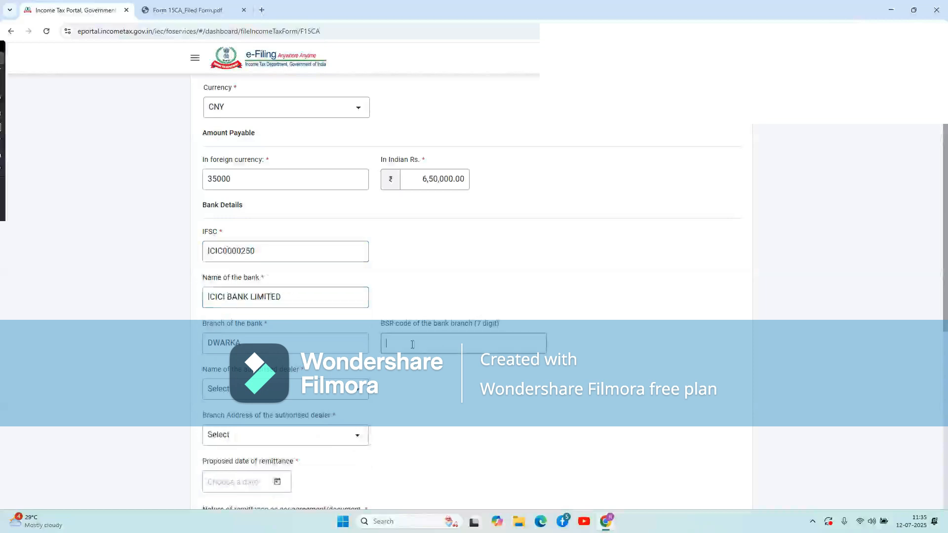
{"action": "scroll", "coordinate": [412, 344], "scroll_direction": "down", "scroll_amount": 2}
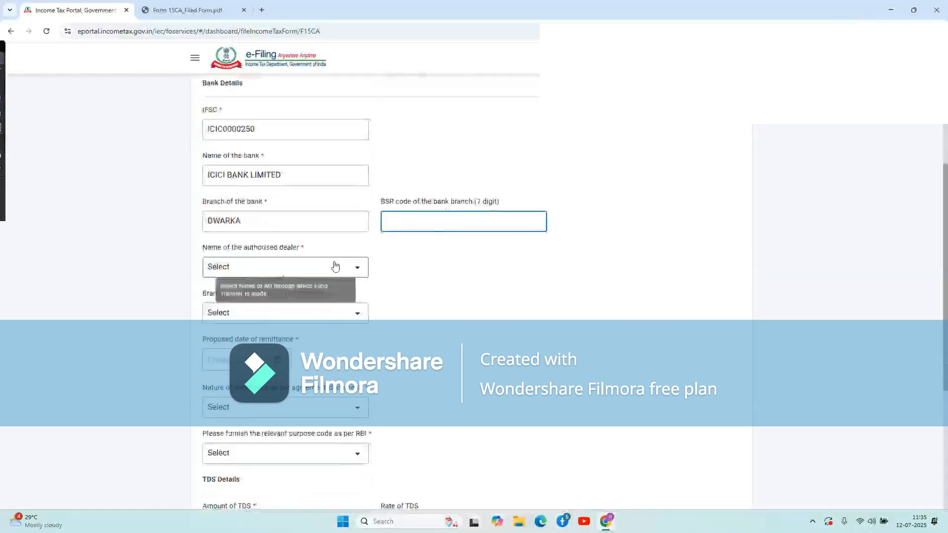
{"action": "left_click", "coordinate": [335, 266]}
{"action": "left_click", "coordinate": [340, 289]}
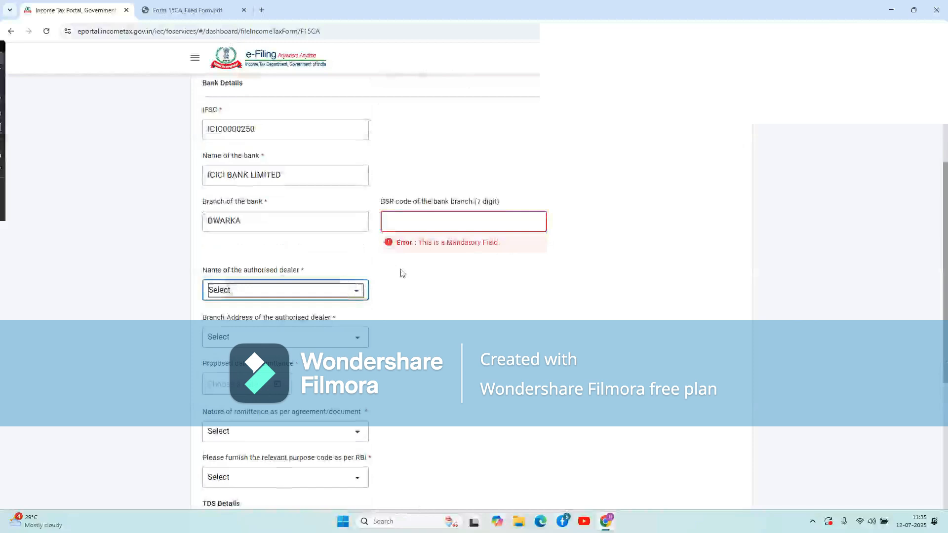
{"action": "left_click", "coordinate": [341, 288]}
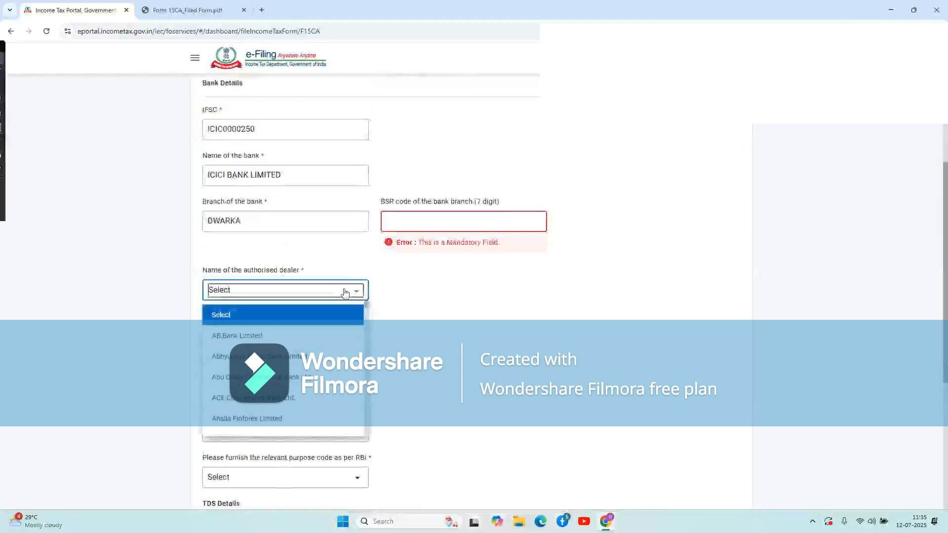
{"action": "left_click", "coordinate": [271, 338]}
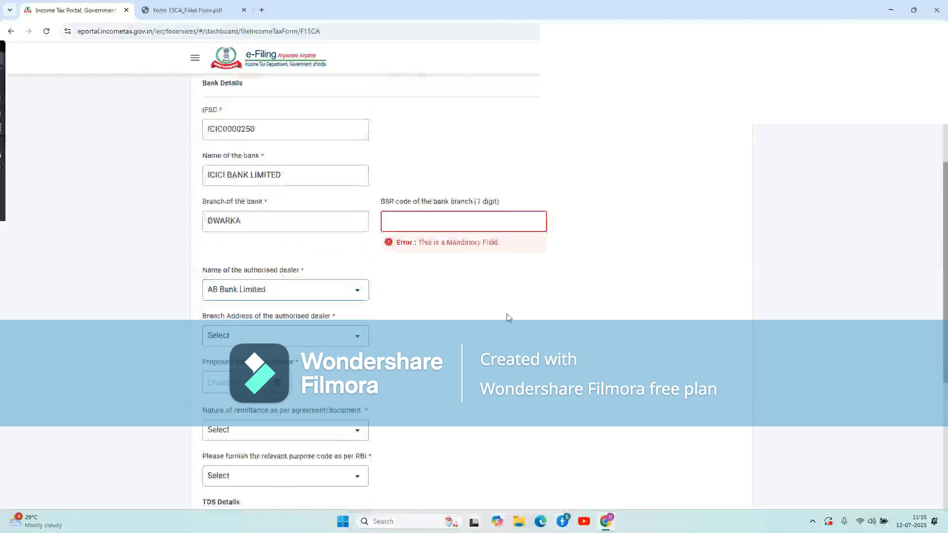
{"action": "scroll", "coordinate": [506, 314], "scroll_direction": "down", "scroll_amount": 1}
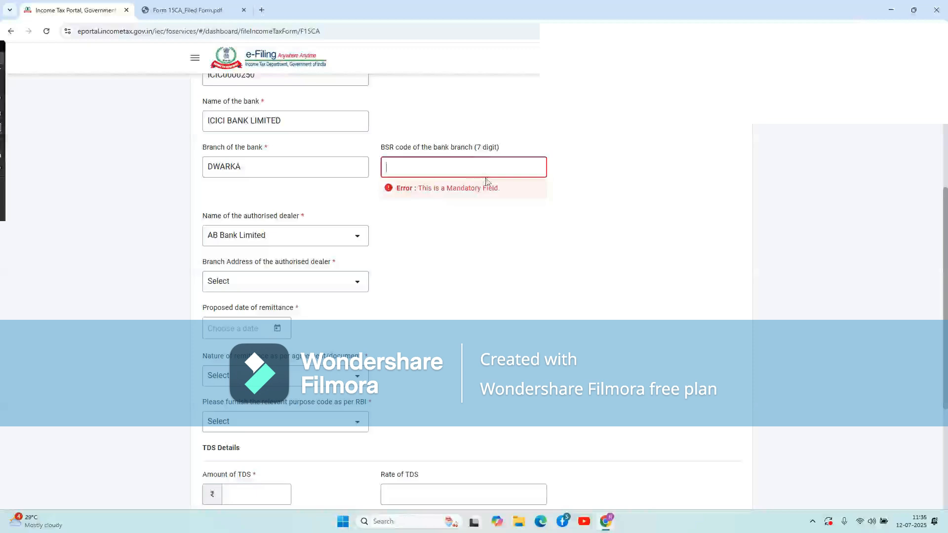
{"action": "type", "text": "0123456"}
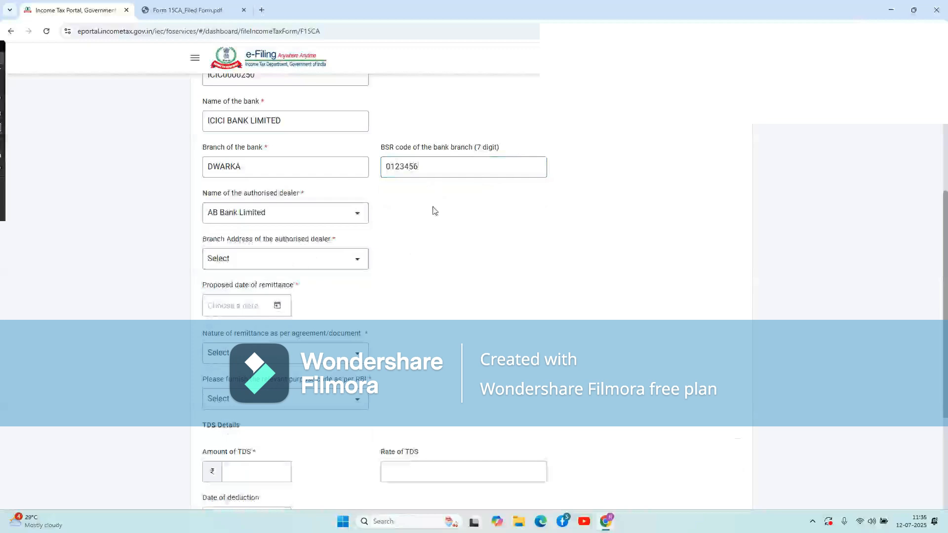
Select the dealer's Liberty Building branch address.
{"action": "scroll", "coordinate": [433, 210], "scroll_direction": "down", "scroll_amount": 1}
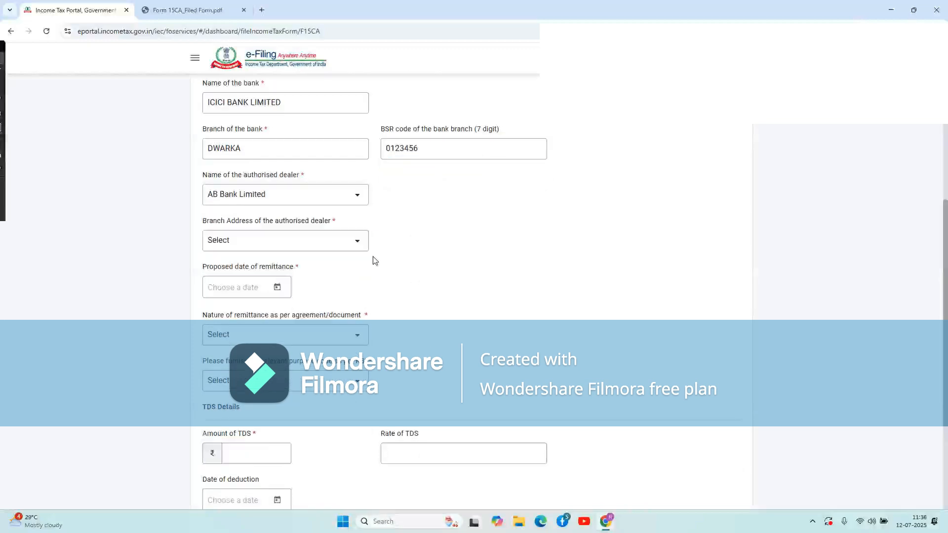
{"action": "left_click", "coordinate": [322, 241]}
{"action": "left_click", "coordinate": [304, 280]}
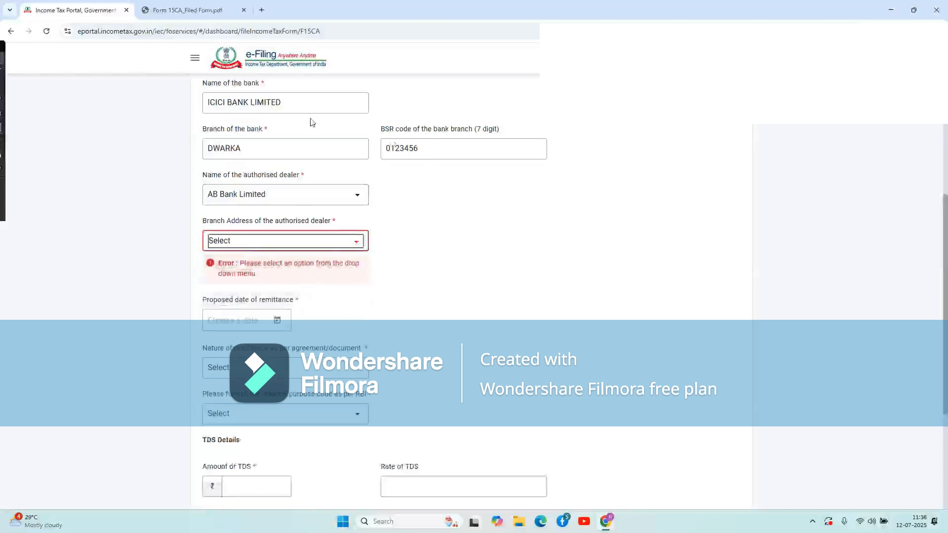
{"action": "scroll", "coordinate": [303, 121], "scroll_direction": "up", "scroll_amount": 1}
{"action": "left_click", "coordinate": [321, 294]}
{"action": "left_click", "coordinate": [277, 335]}
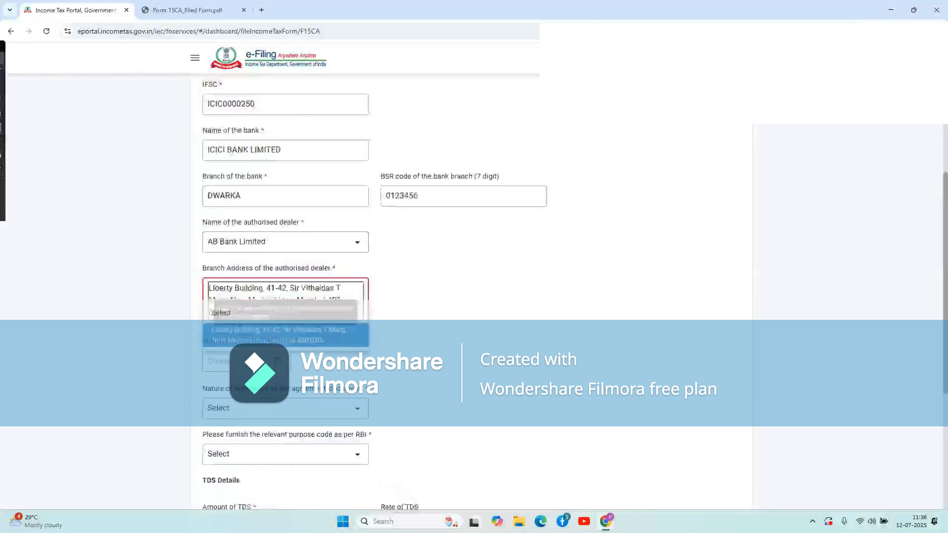
Set remittance date 12 Jul 2025 and nature Brokerage Charges.
{"action": "scroll", "coordinate": [324, 307], "scroll_direction": "down", "scroll_amount": 1}
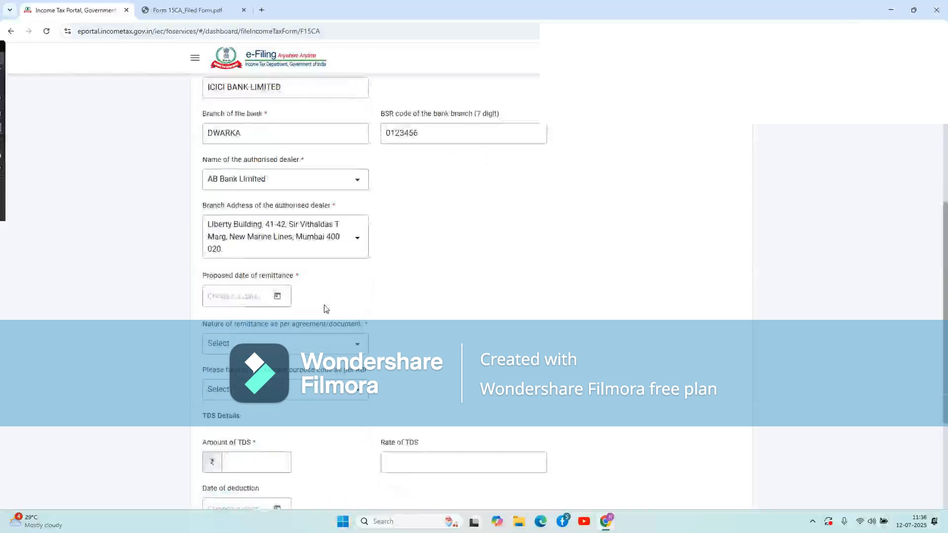
{"action": "left_click", "coordinate": [275, 297]}
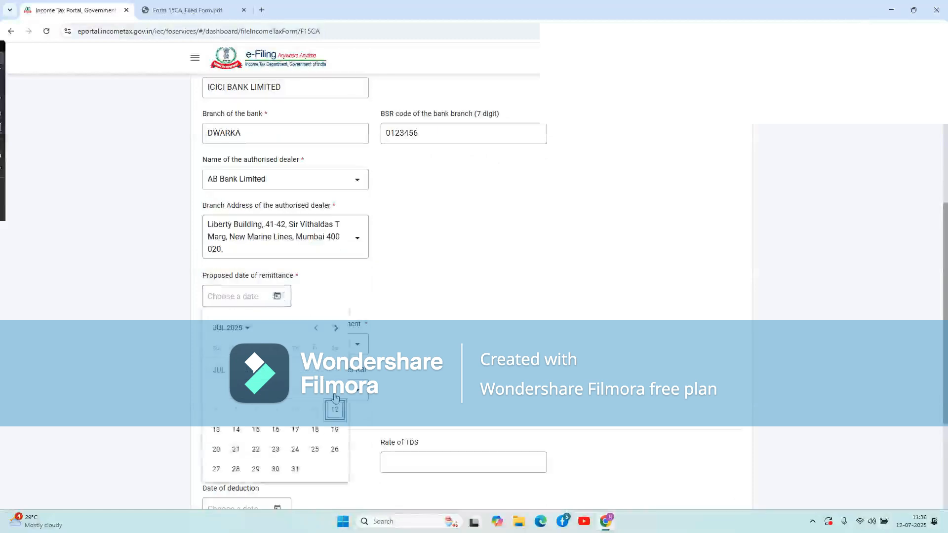
{"action": "left_click", "coordinate": [336, 411]}
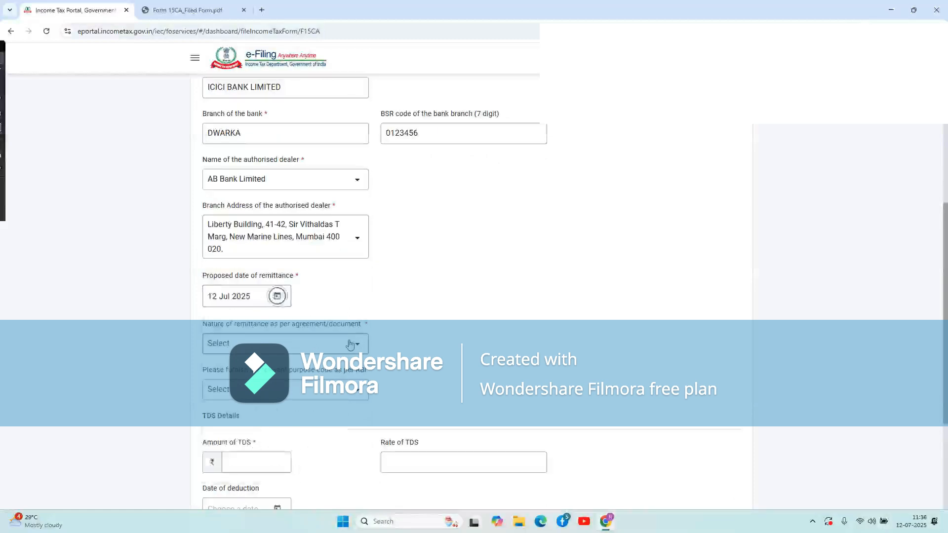
{"action": "left_click", "coordinate": [335, 349]}
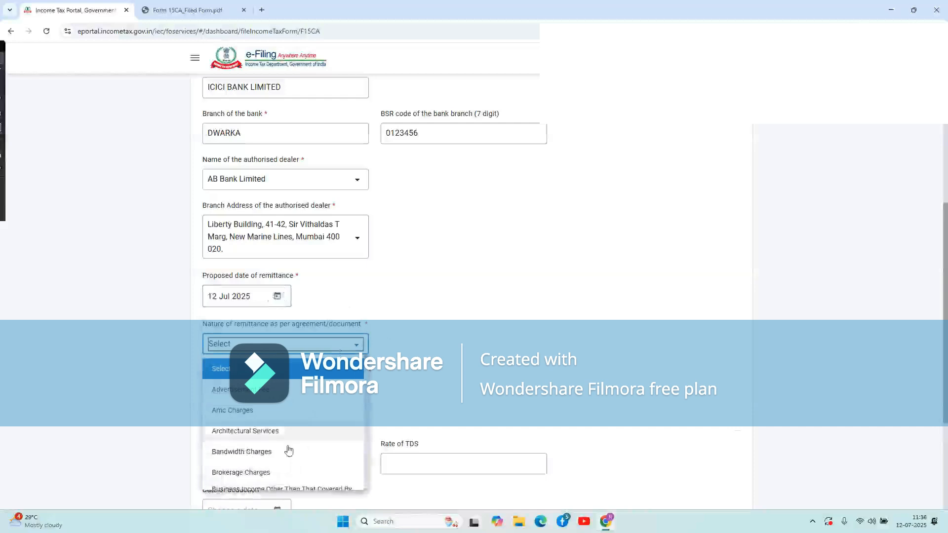
{"action": "scroll", "coordinate": [288, 449], "scroll_direction": "down", "scroll_amount": 2}
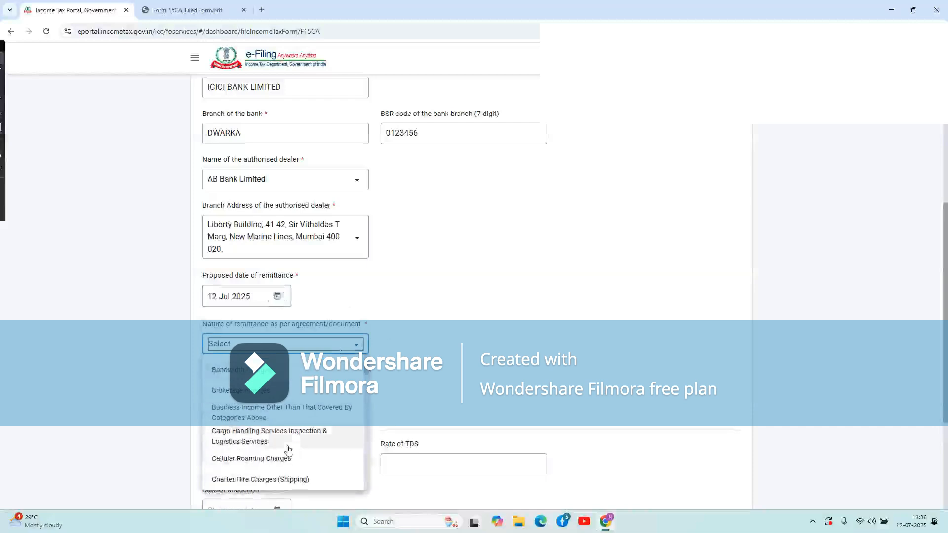
{"action": "left_click", "coordinate": [267, 392]}
{"action": "scroll", "coordinate": [480, 346], "scroll_direction": "down", "scroll_amount": 2}
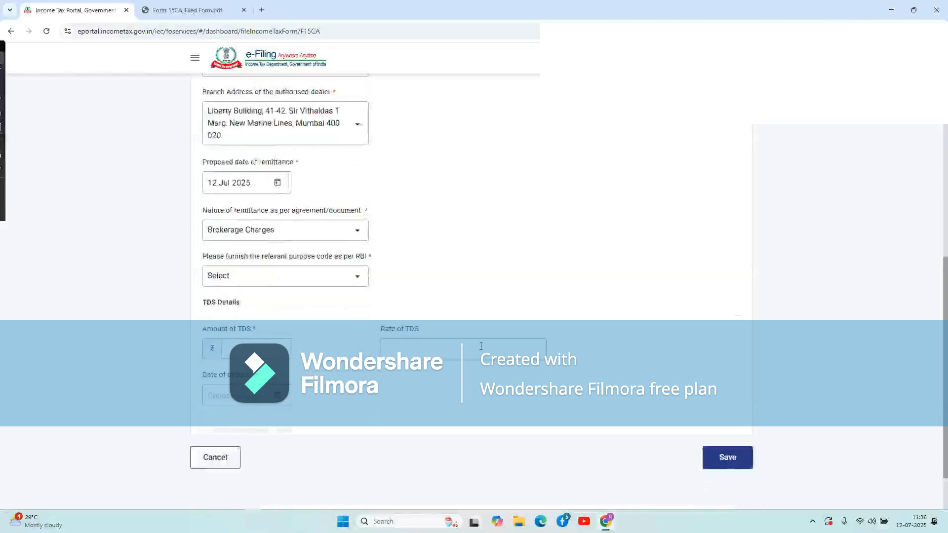
Set RBI purpose code Capital Account with sub-code S0017.
{"action": "left_click", "coordinate": [324, 277]}
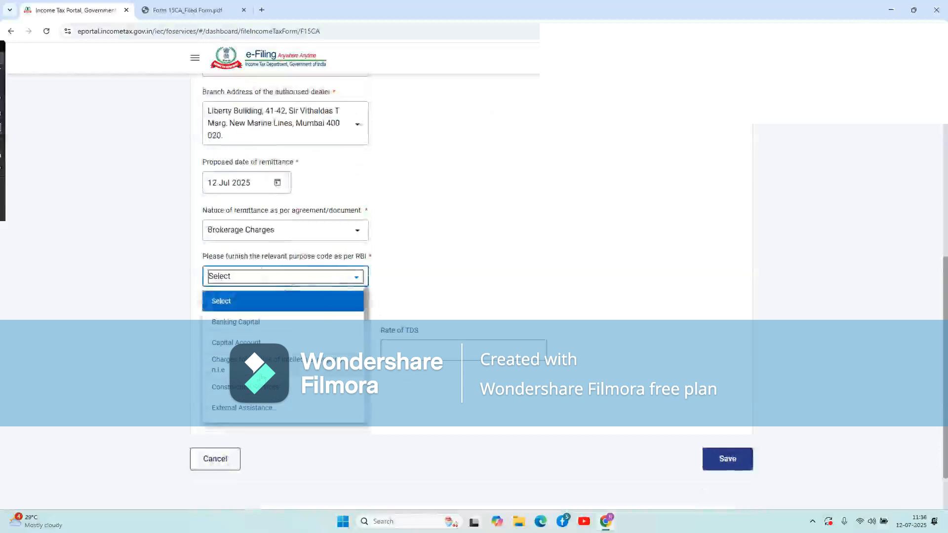
{"action": "left_click", "coordinate": [251, 342]}
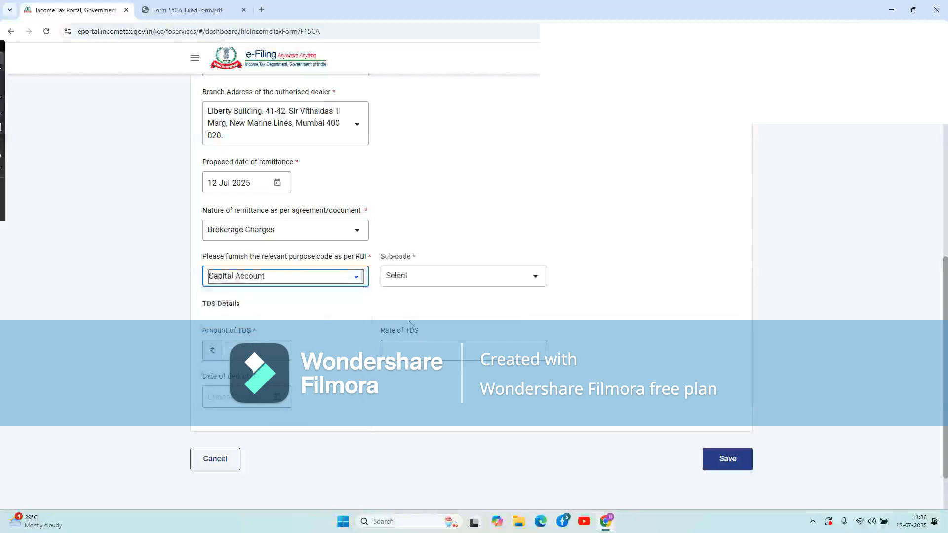
{"action": "left_click", "coordinate": [456, 286]}
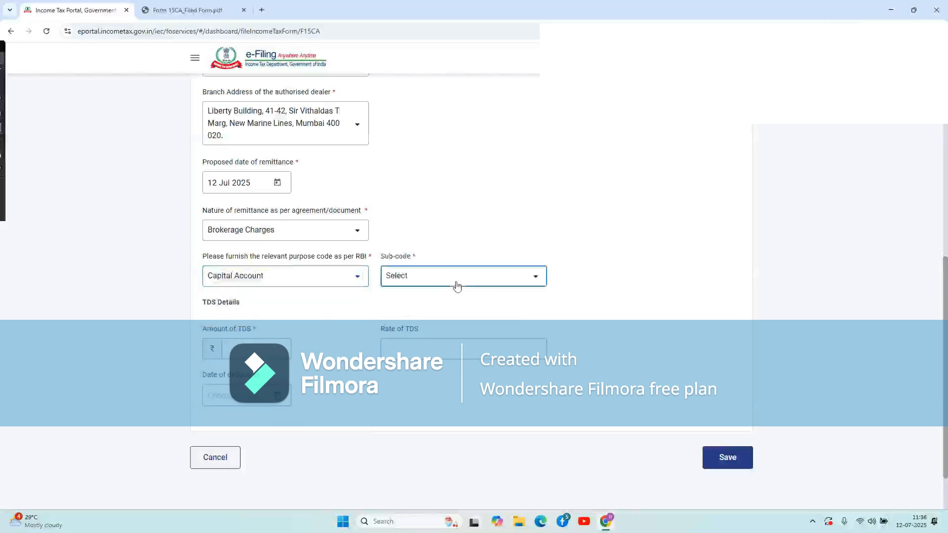
{"action": "left_click", "coordinate": [439, 348]}
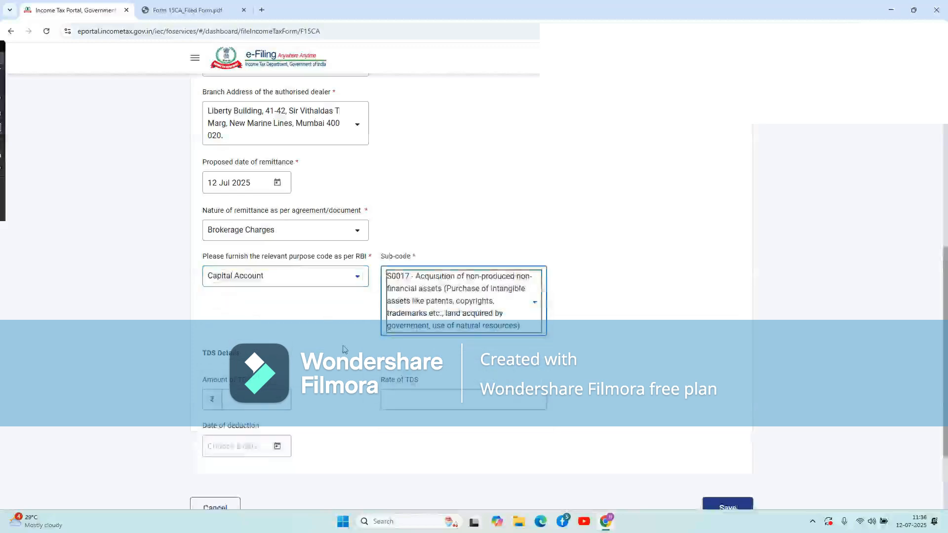
{"action": "left_click", "coordinate": [612, 304]}
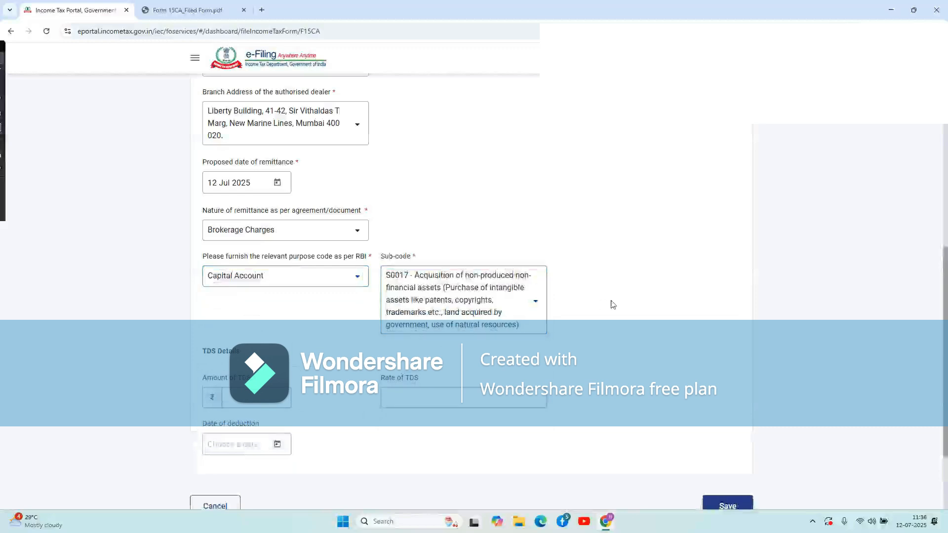
{"action": "scroll", "coordinate": [612, 303], "scroll_direction": "down", "scroll_amount": 3}
Enter TDS of 35000 at rate 10, deducted on the 10th, and save.
{"action": "left_click", "coordinate": [265, 317]}
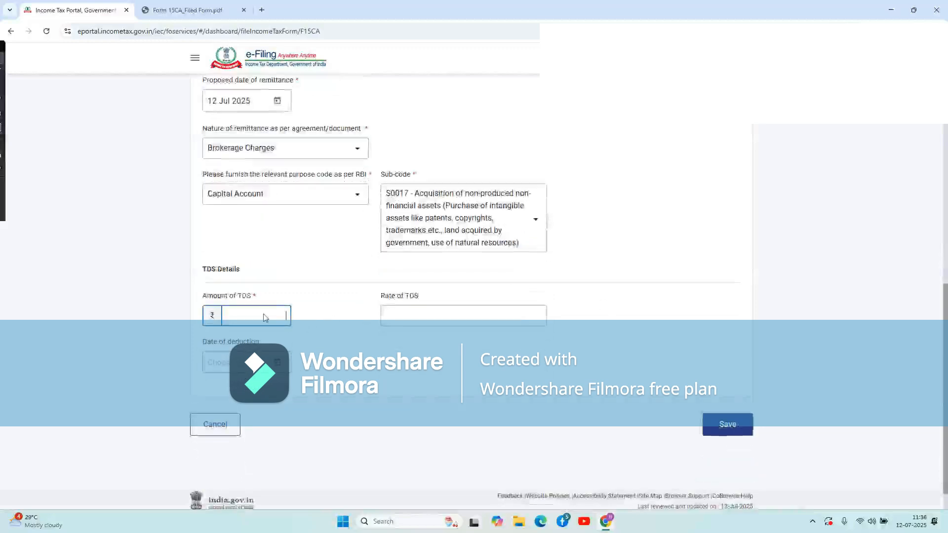
{"action": "type", "text": "350000.00"}
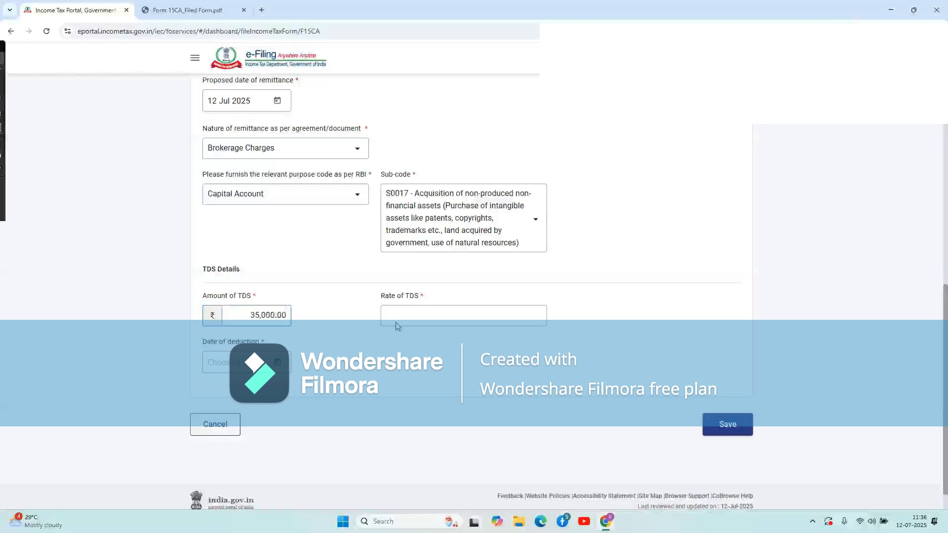
{"action": "left_click", "coordinate": [412, 315]}
{"action": "type", "text": "10"}
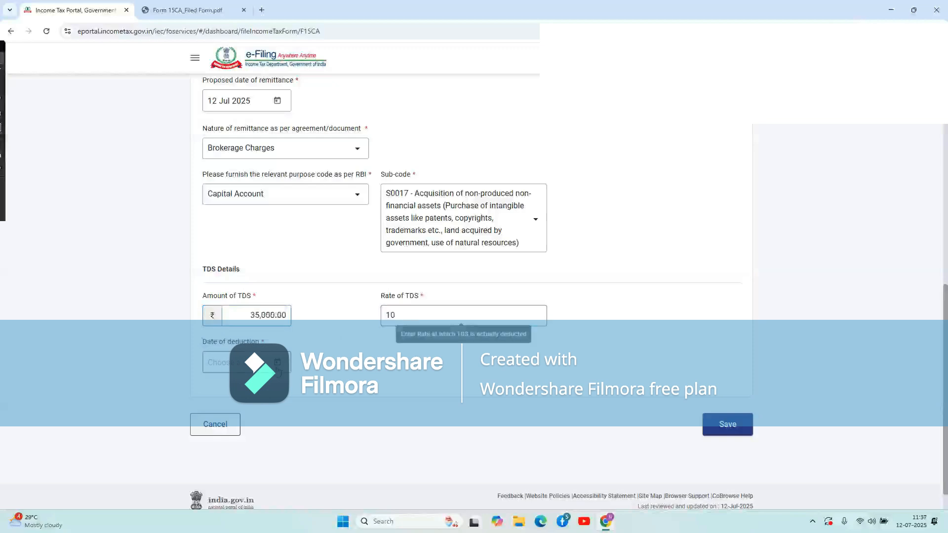
{"action": "left_click", "coordinate": [278, 363]}
{"action": "left_click", "coordinate": [296, 279]}
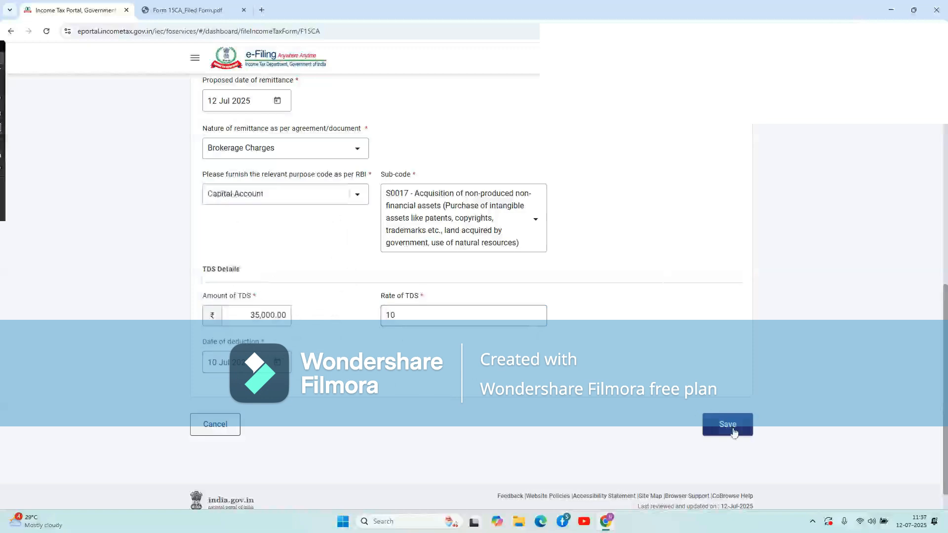
{"action": "left_click", "coordinate": [731, 431]}
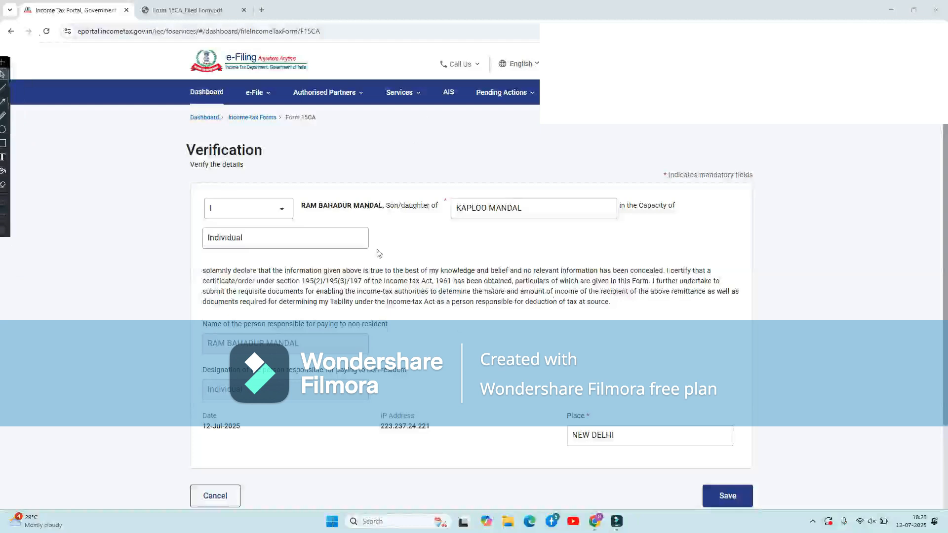
Reopen the Verification section from the Form 15CA Part B overview.
{"action": "scroll", "coordinate": [550, 320], "scroll_direction": "down", "scroll_amount": 2}
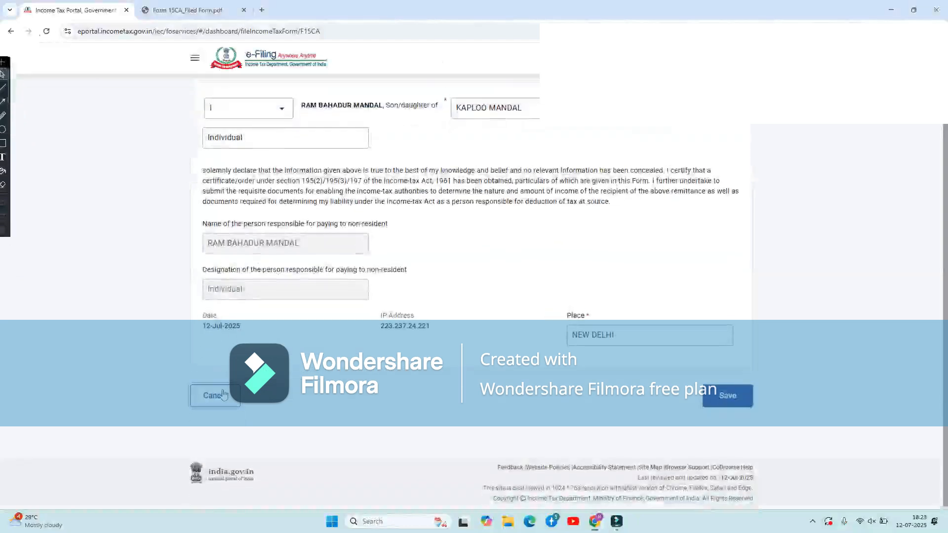
{"action": "left_click", "coordinate": [215, 397]}
{"action": "left_click", "coordinate": [375, 433]}
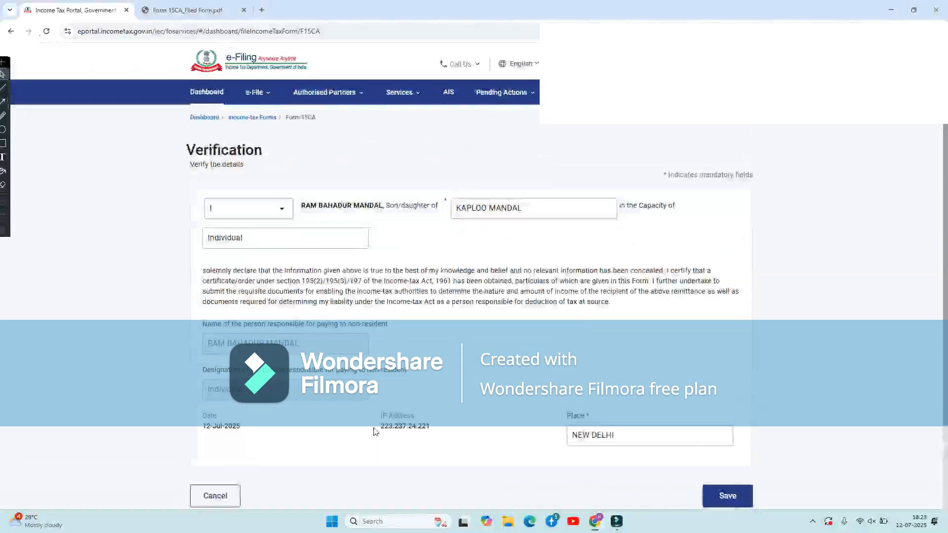
Confirm designation Individual and save the verification details.
{"action": "scroll", "coordinate": [456, 336], "scroll_direction": "down", "scroll_amount": 2}
{"action": "scroll", "coordinate": [457, 335], "scroll_direction": "up", "scroll_amount": 2}
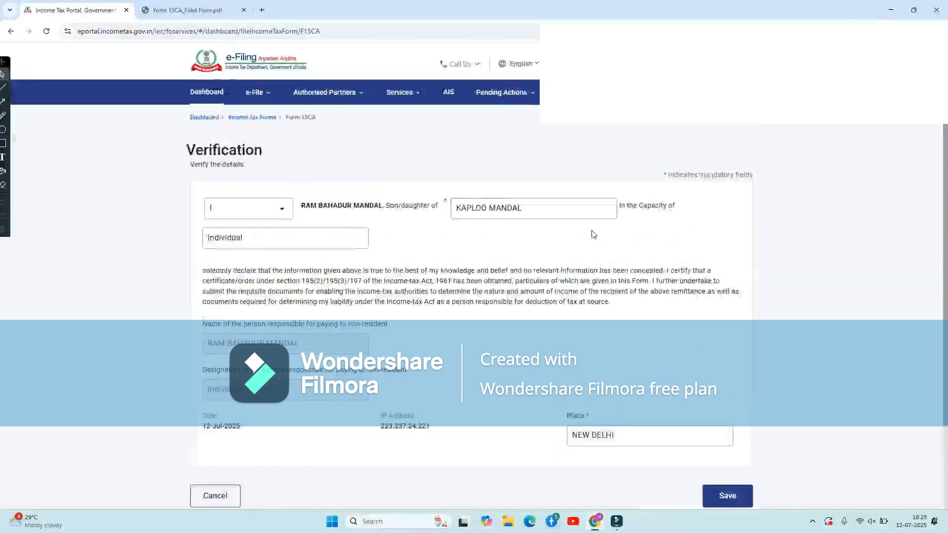
{"action": "scroll", "coordinate": [593, 233], "scroll_direction": "down", "scroll_amount": 2}
{"action": "scroll", "coordinate": [593, 234], "scroll_direction": "up", "scroll_amount": 1}
{"action": "scroll", "coordinate": [593, 235], "scroll_direction": "up", "scroll_amount": 1}
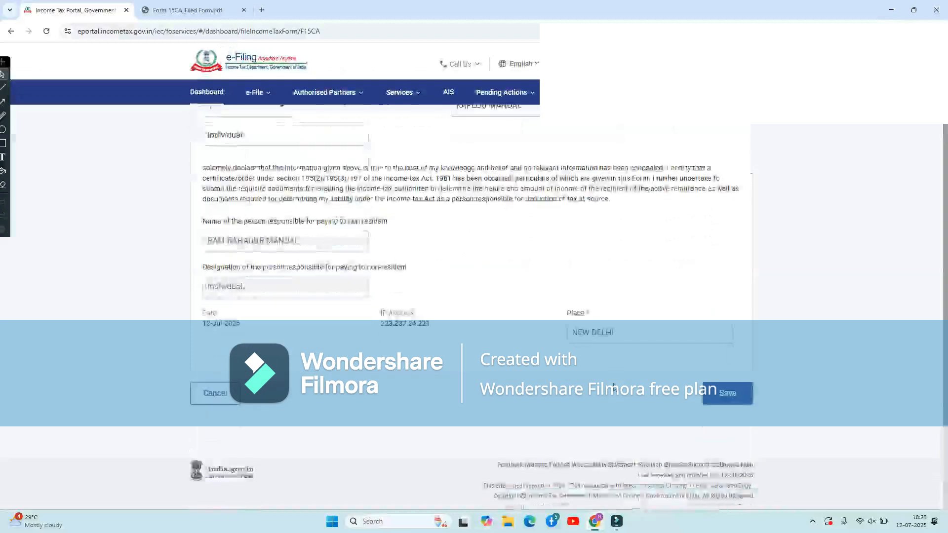
{"action": "scroll", "coordinate": [633, 235], "scroll_direction": "down", "scroll_amount": 2}
{"action": "scroll", "coordinate": [602, 244], "scroll_direction": "up", "scroll_amount": 1}
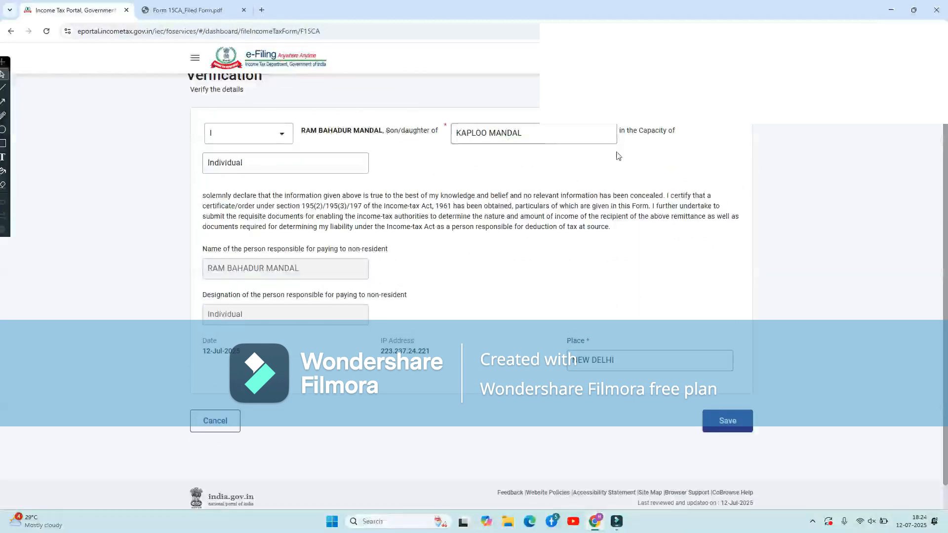
{"action": "scroll", "coordinate": [632, 182], "scroll_direction": "down", "scroll_amount": 1}
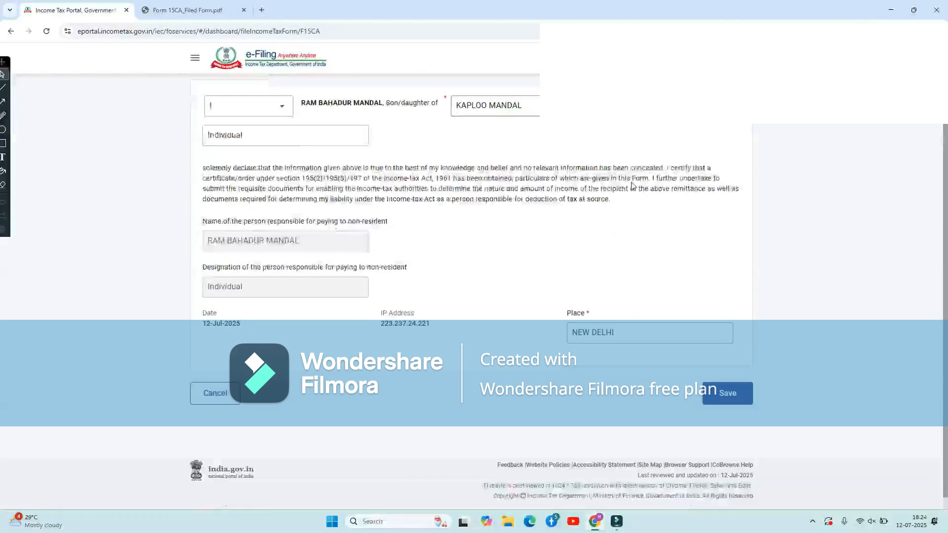
{"action": "left_click", "coordinate": [284, 140]}
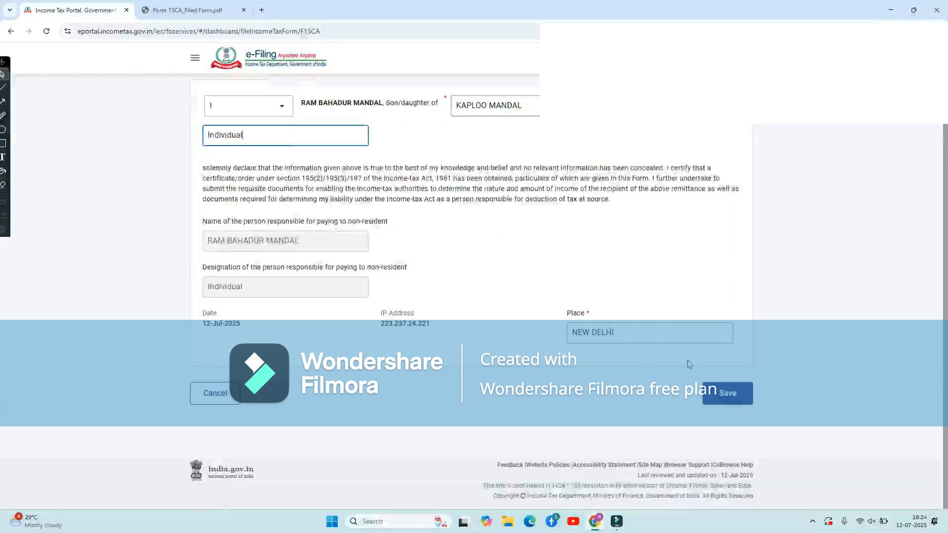
{"action": "left_click", "coordinate": [721, 400]}
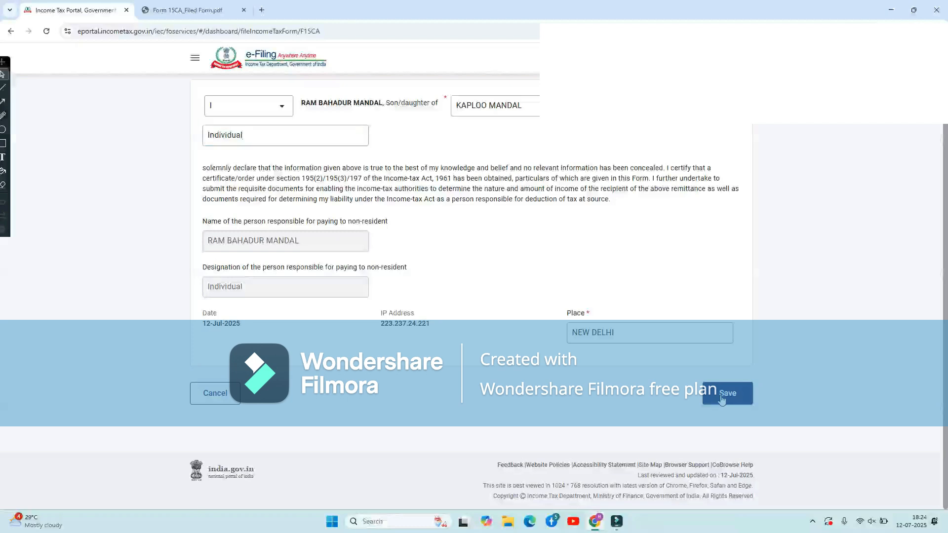
{"action": "scroll", "coordinate": [586, 419], "scroll_direction": "down", "scroll_amount": 3}
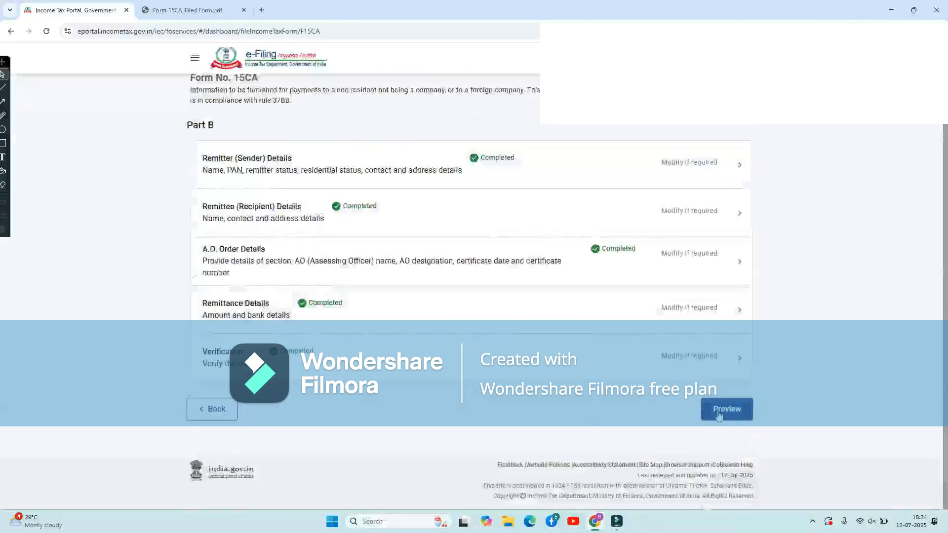
Preview Form 15CA and pick OTP on the Aadhaar-registered mobile for e-verification.
{"action": "left_click", "coordinate": [719, 416]}
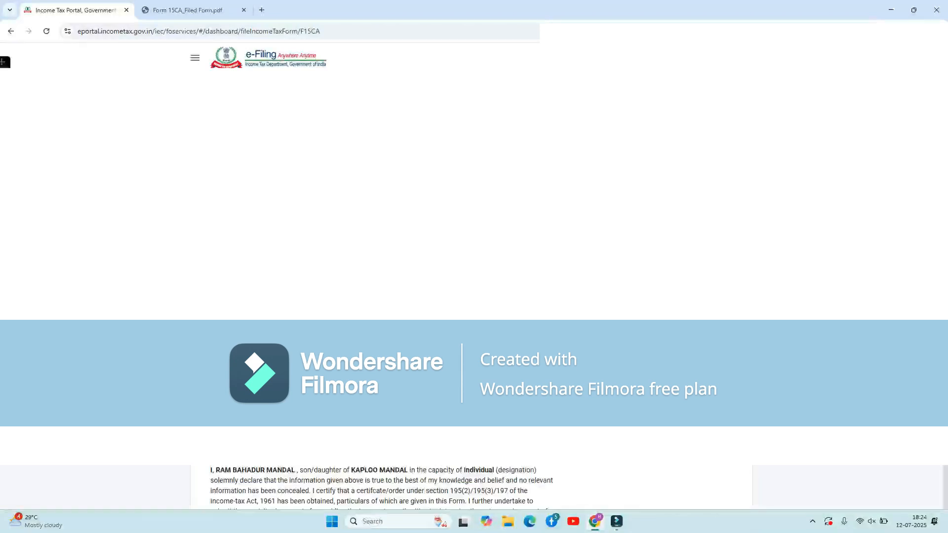
{"action": "scroll", "coordinate": [472, 486], "scroll_direction": "down", "scroll_amount": 5}
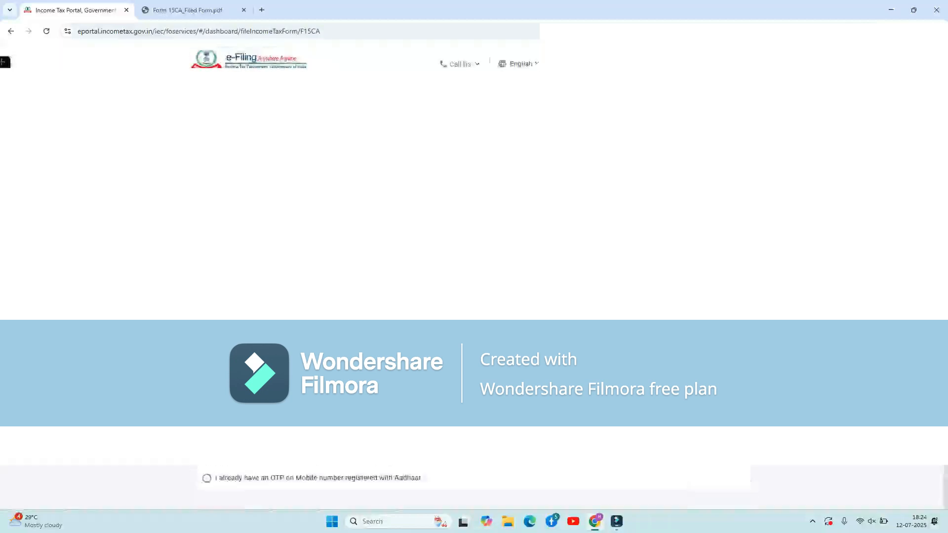
{"action": "left_click", "coordinate": [386, 294]}
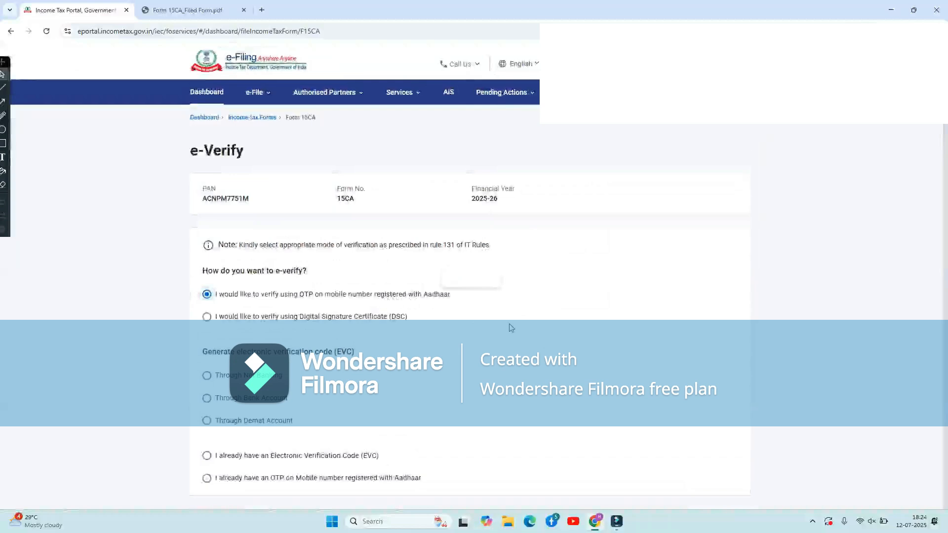
Confirm Aadhaar OTP verification, agree to Aadhaar validation and generate the OTP.
{"action": "scroll", "coordinate": [511, 327], "scroll_direction": "down", "scroll_amount": 3}
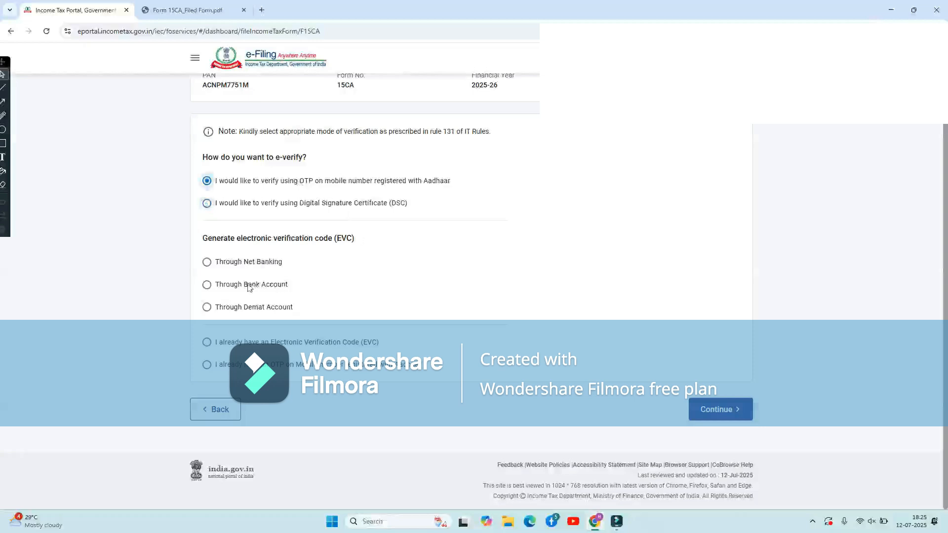
{"action": "left_click", "coordinate": [230, 260]}
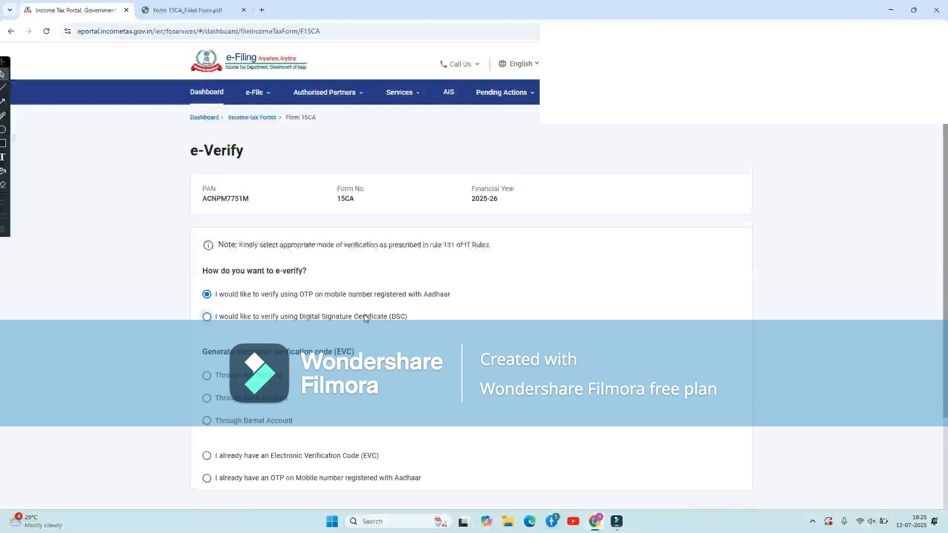
{"action": "left_click", "coordinate": [307, 295]}
{"action": "scroll", "coordinate": [325, 301], "scroll_direction": "down", "scroll_amount": 3}
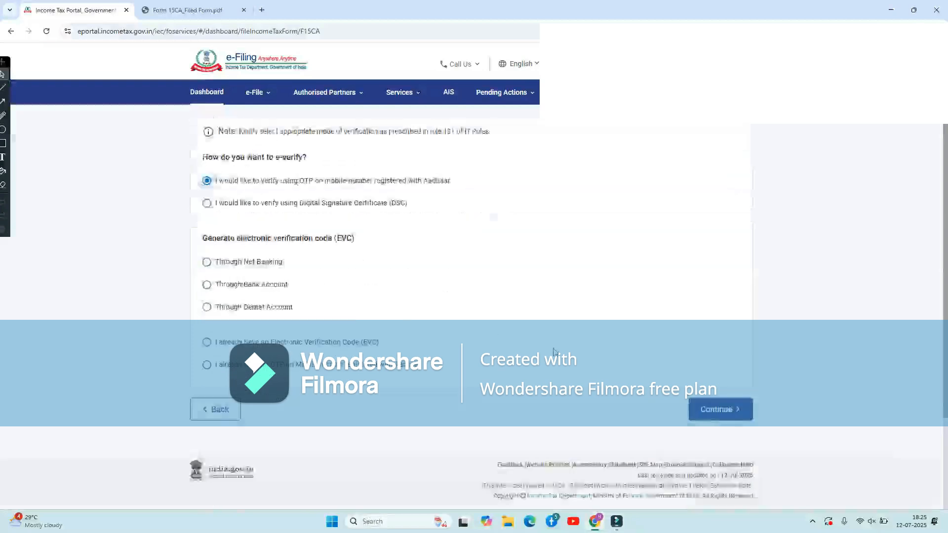
{"action": "left_click", "coordinate": [718, 411]}
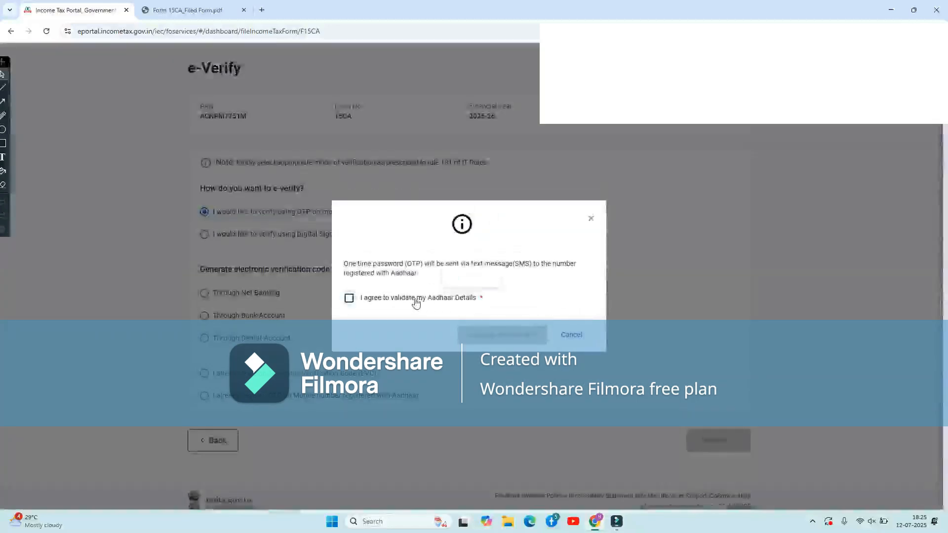
{"action": "left_click", "coordinate": [416, 302]}
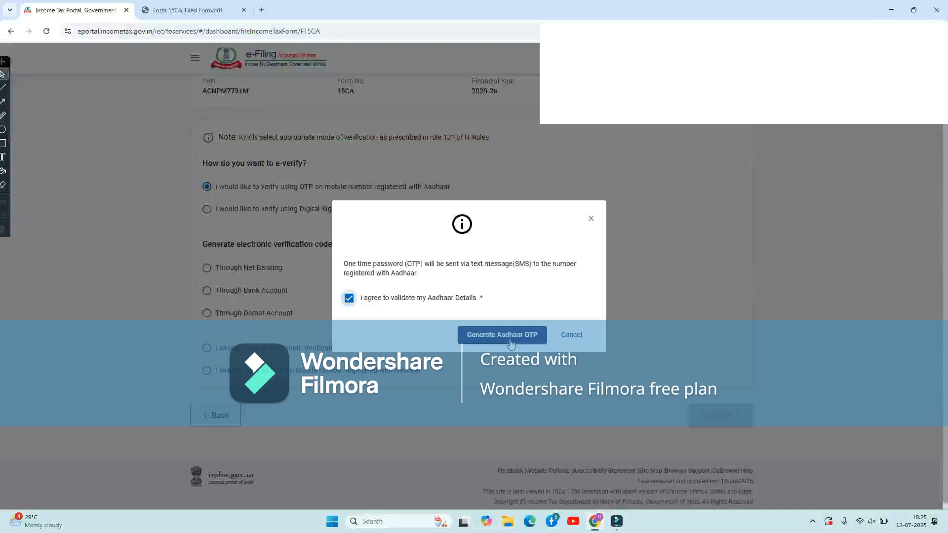
{"action": "left_click", "coordinate": [511, 344]}
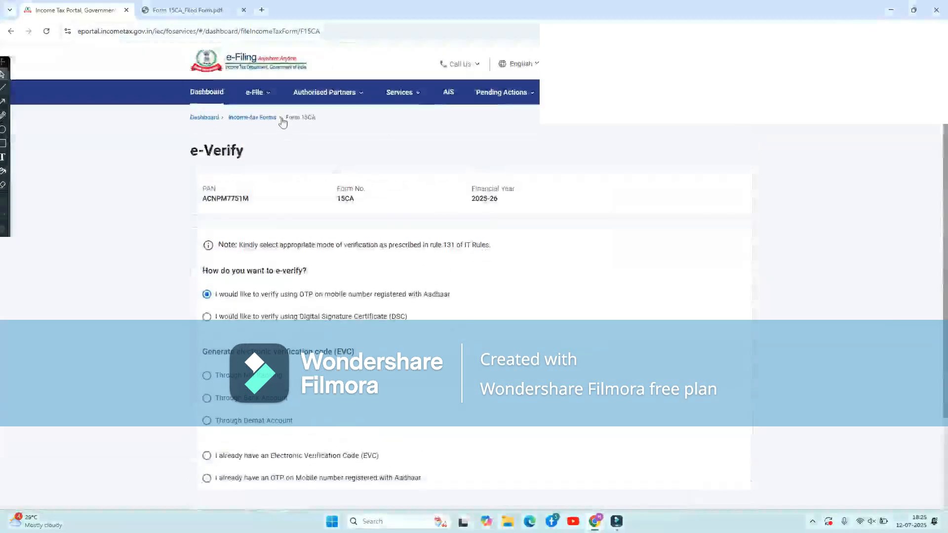
Delete the in-progress Form 15CA draft from the Income-tax Forms list.
{"action": "left_click", "coordinate": [253, 118]}
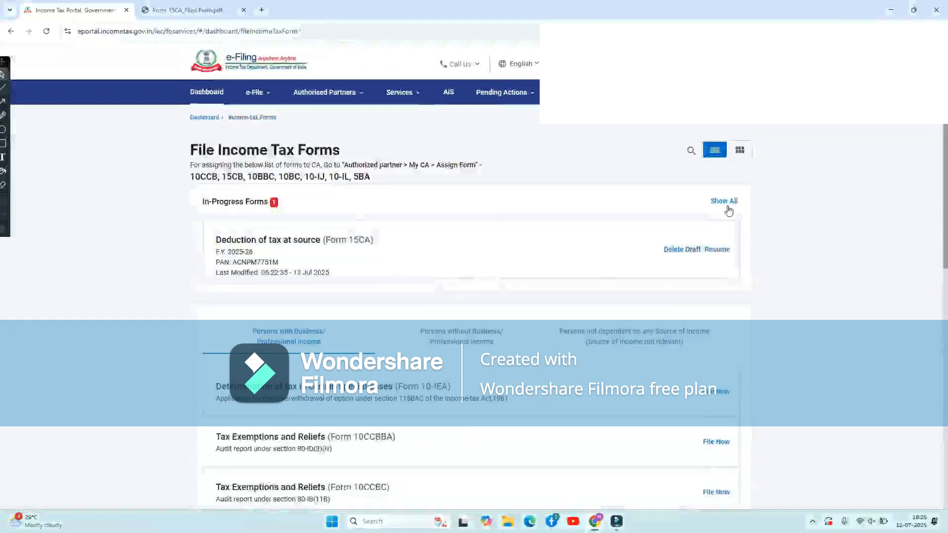
{"action": "left_click", "coordinate": [676, 254]}
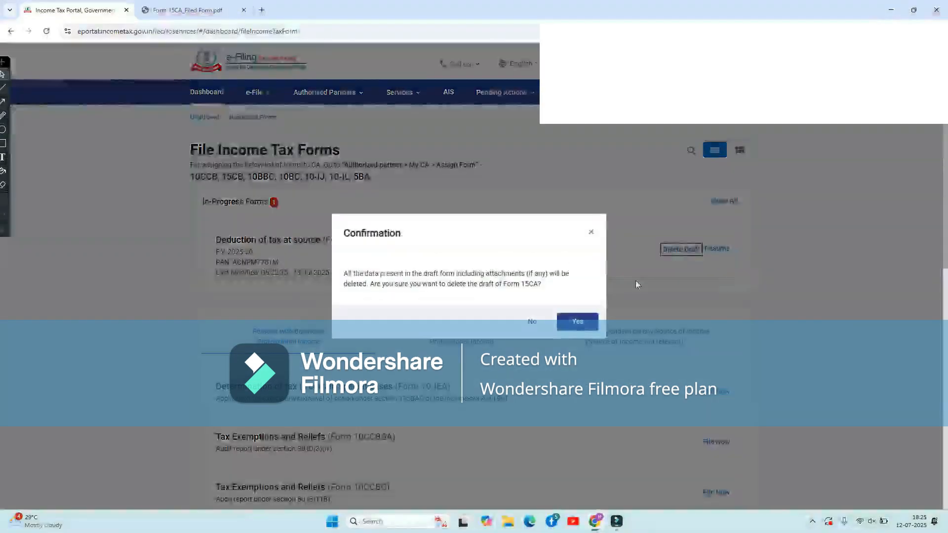
{"action": "left_click", "coordinate": [577, 325]}
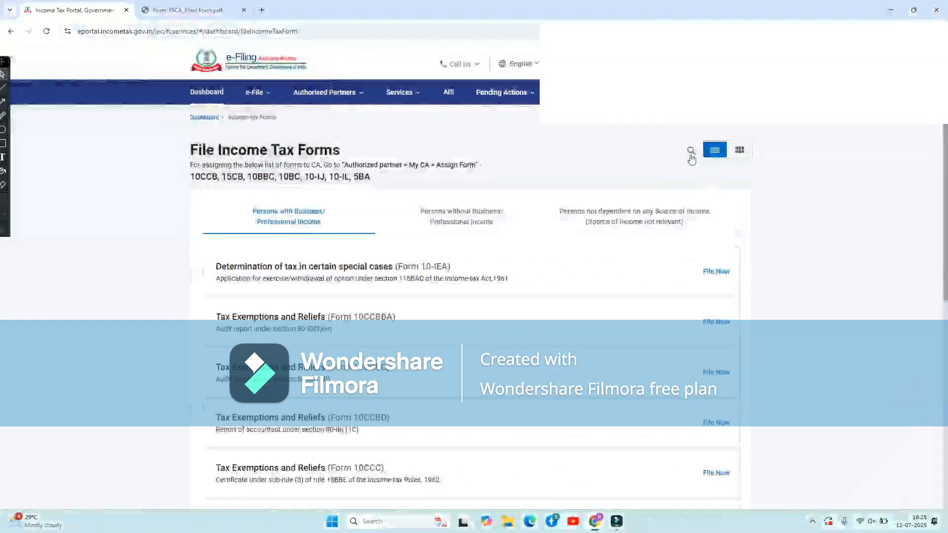
Start a new online Form 15CA for FY 2025-26 via the '15ca' search.
{"action": "left_click", "coordinate": [691, 151]}
{"action": "left_click", "coordinate": [634, 231]}
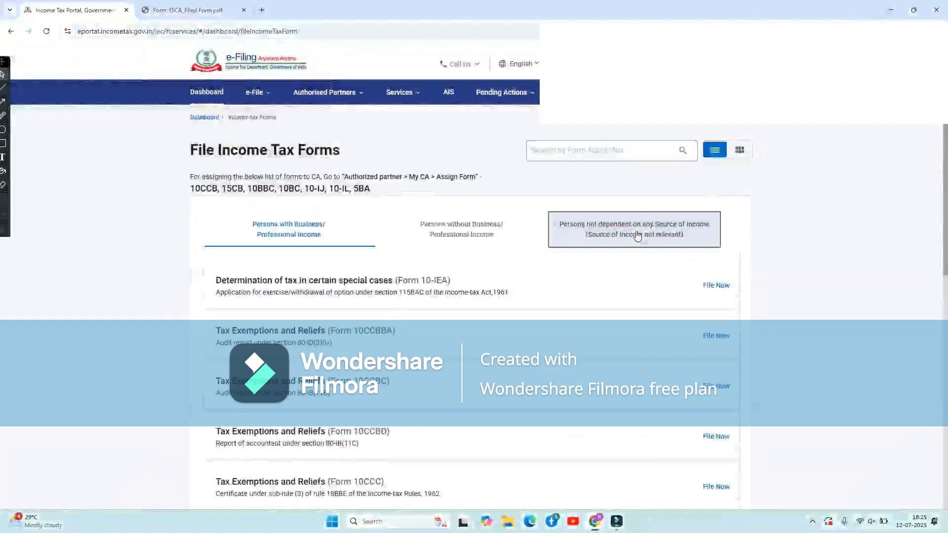
{"action": "left_click", "coordinate": [555, 154]}
{"action": "type", "text": "15ca"}
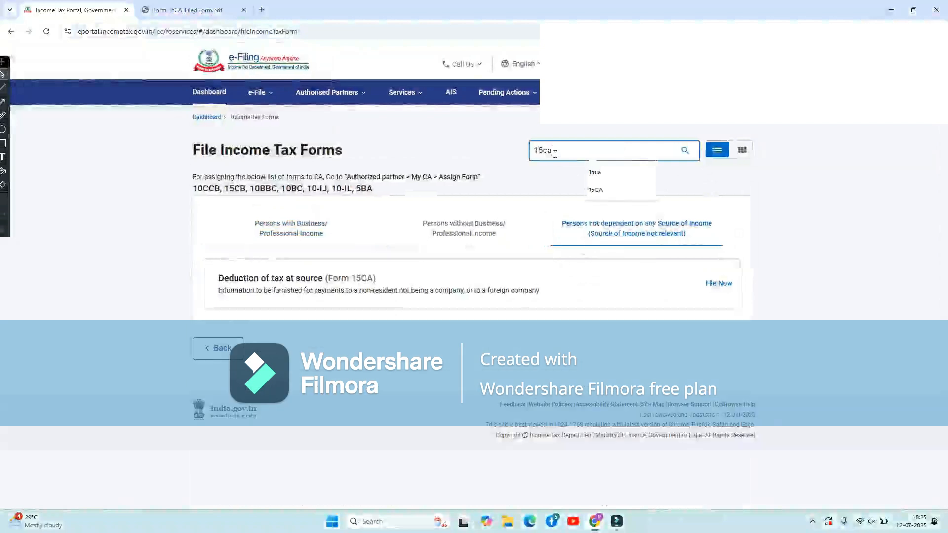
{"action": "left_click", "coordinate": [714, 292]}
{"action": "left_click", "coordinate": [387, 226]}
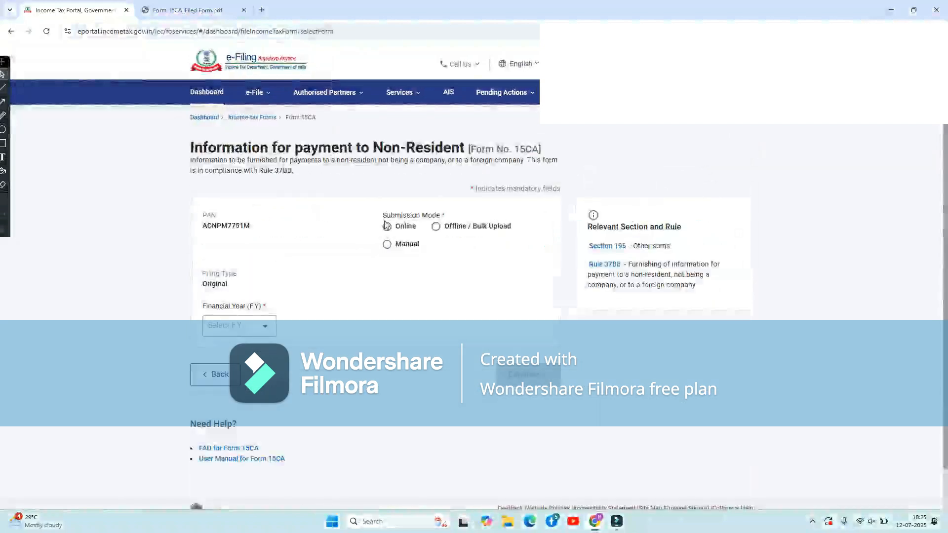
{"action": "left_click", "coordinate": [241, 326]}
{"action": "left_click", "coordinate": [243, 351]}
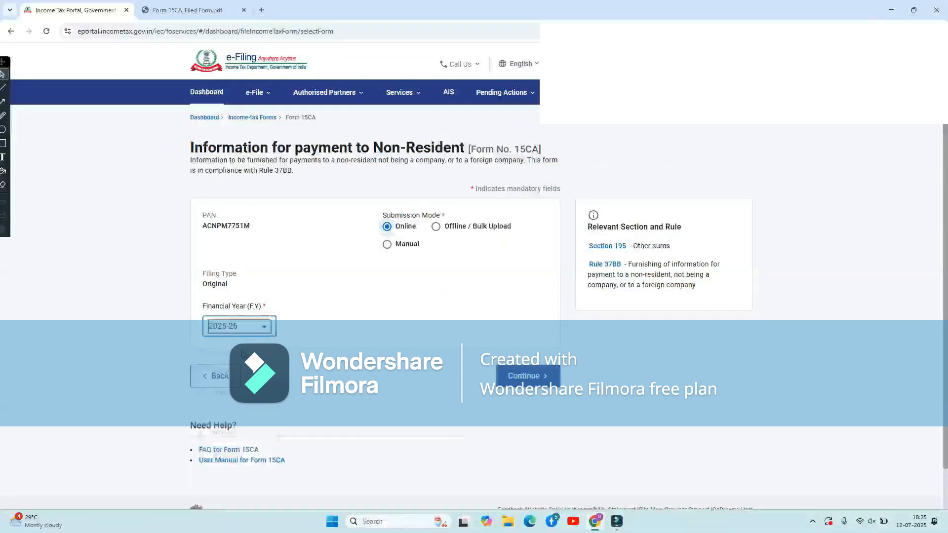
{"action": "left_click", "coordinate": [523, 378]}
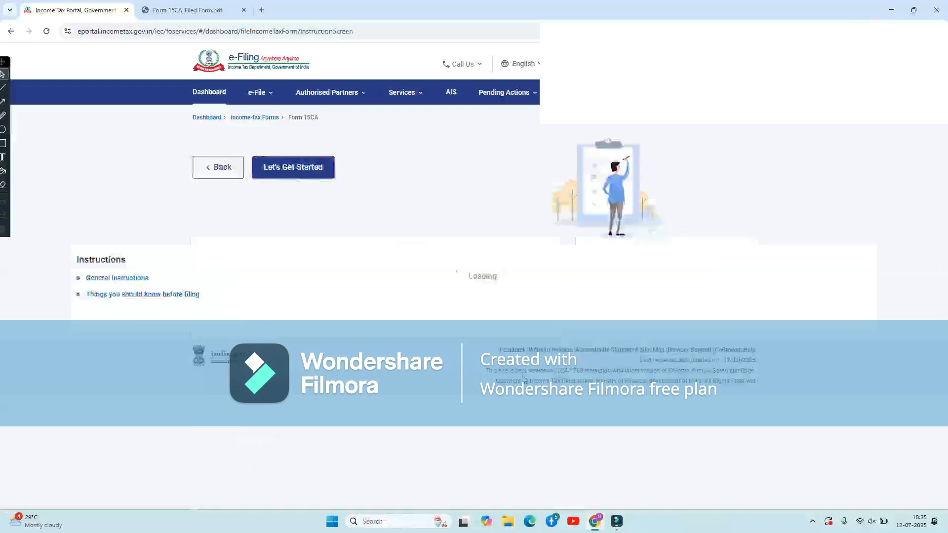
{"action": "left_click", "coordinate": [296, 225]}
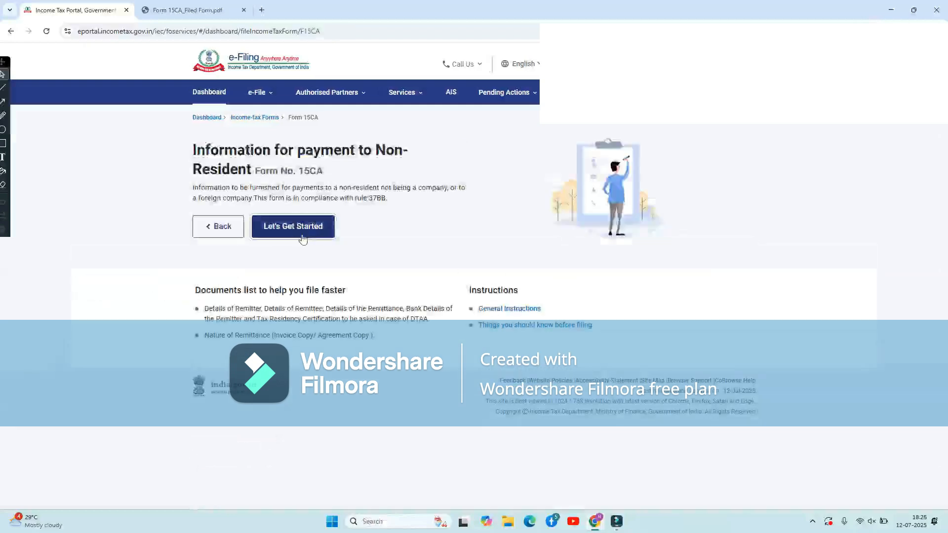
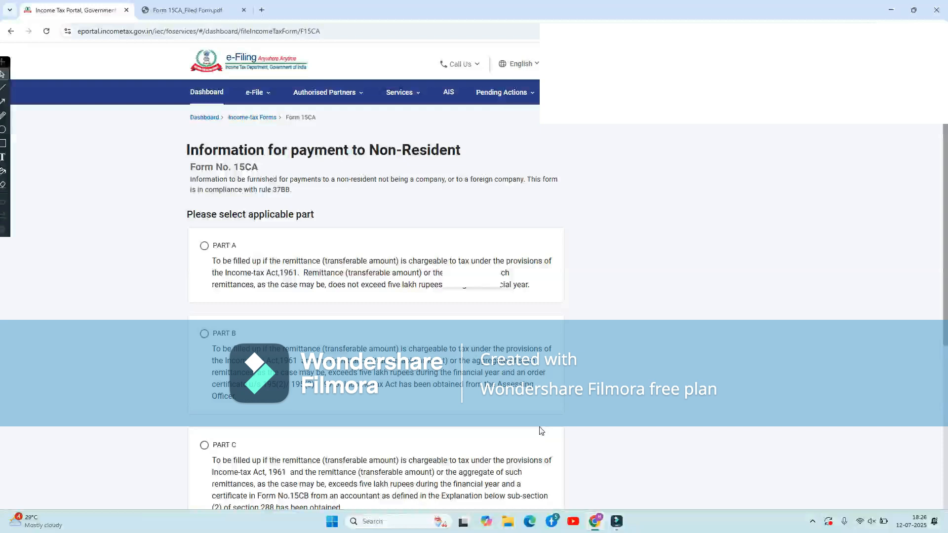
Select Part D as the applicable part of Form 15CA and proceed.
{"action": "scroll", "coordinate": [541, 431], "scroll_direction": "down", "scroll_amount": 5}
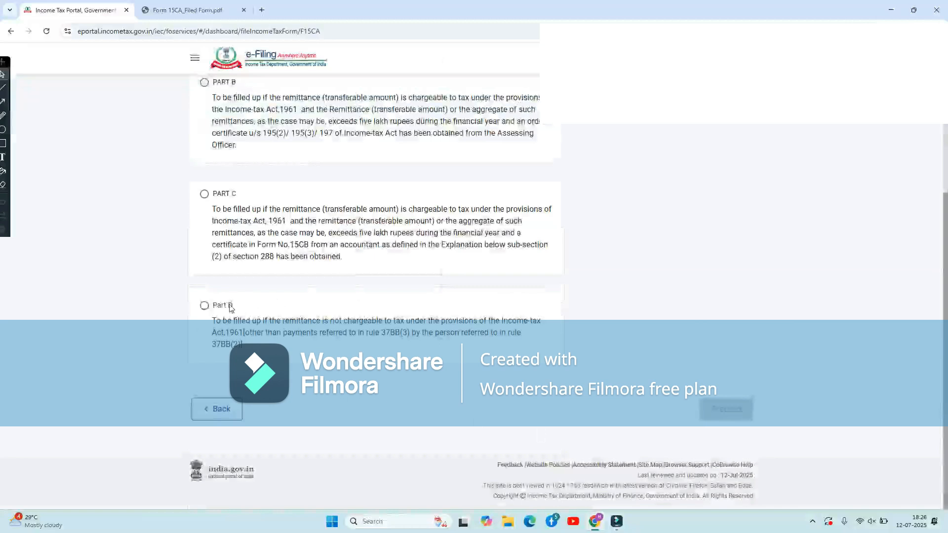
{"action": "left_click", "coordinate": [204, 305]}
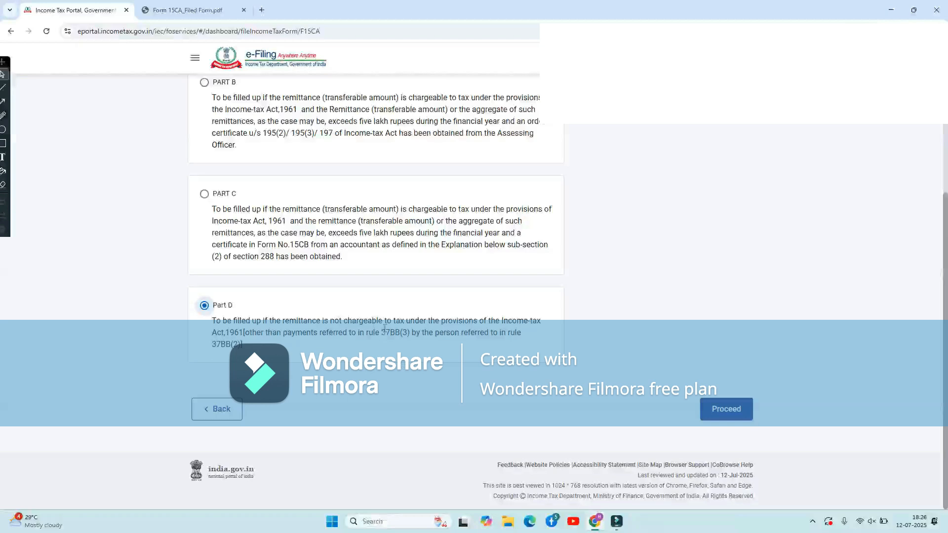
{"action": "left_click", "coordinate": [723, 417]}
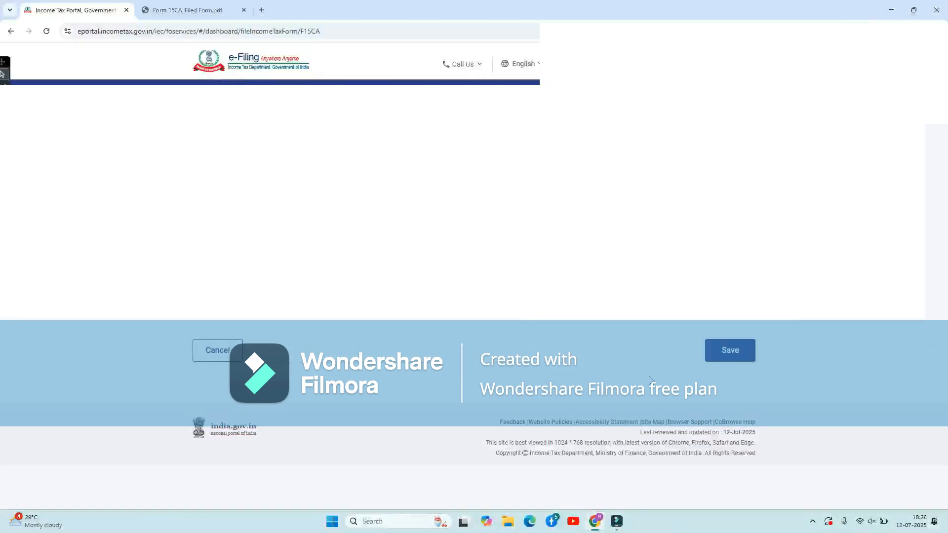
Open the Remittee (Recipient) Details section and place the cursor in the recipient name field.
{"action": "left_click", "coordinate": [716, 359]}
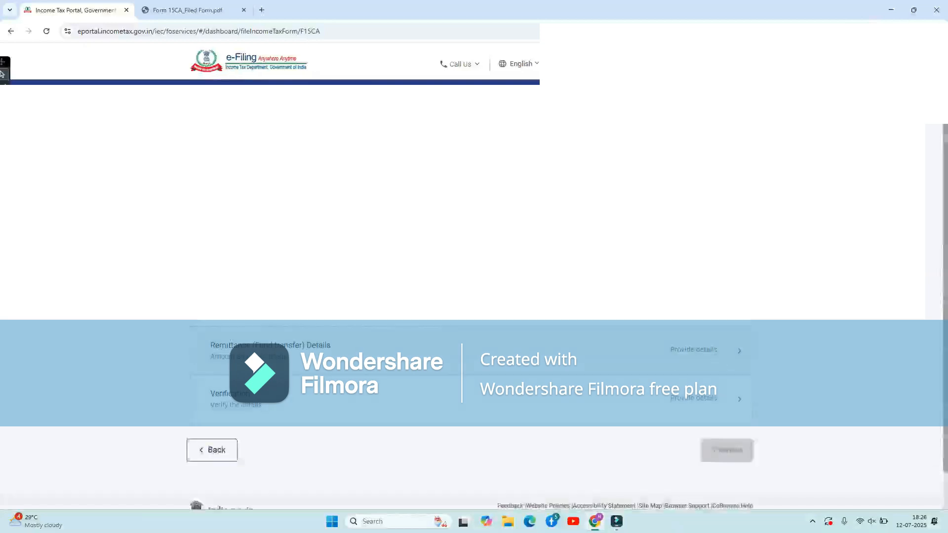
{"action": "left_click", "coordinate": [335, 302]}
{"action": "left_click", "coordinate": [285, 214]}
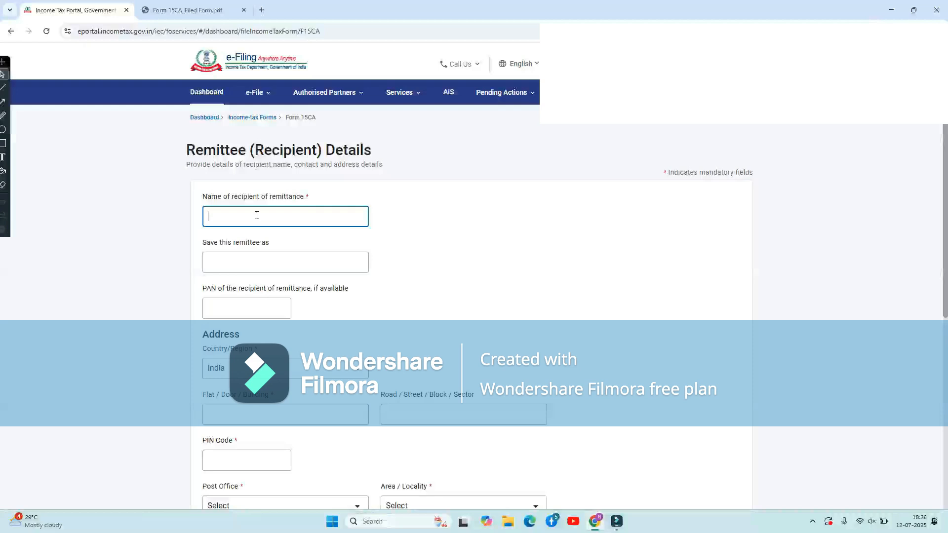
Enter the recipient's name, the suggested S/O building and the PIN code, leaving PAN blank.
{"action": "left_click", "coordinate": [432, 280]}
{"action": "scroll", "coordinate": [430, 278], "scroll_direction": "down", "scroll_amount": 1}
{"action": "scroll", "coordinate": [333, 294], "scroll_direction": "down", "scroll_amount": 2}
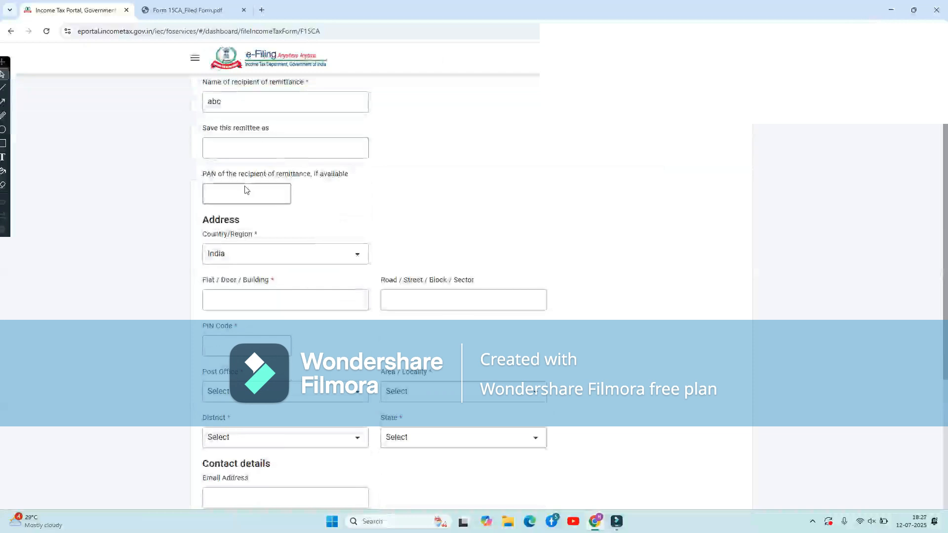
{"action": "left_click", "coordinate": [246, 190]}
{"action": "left_click", "coordinate": [392, 223]}
{"action": "scroll", "coordinate": [393, 224], "scroll_direction": "down", "scroll_amount": 1}
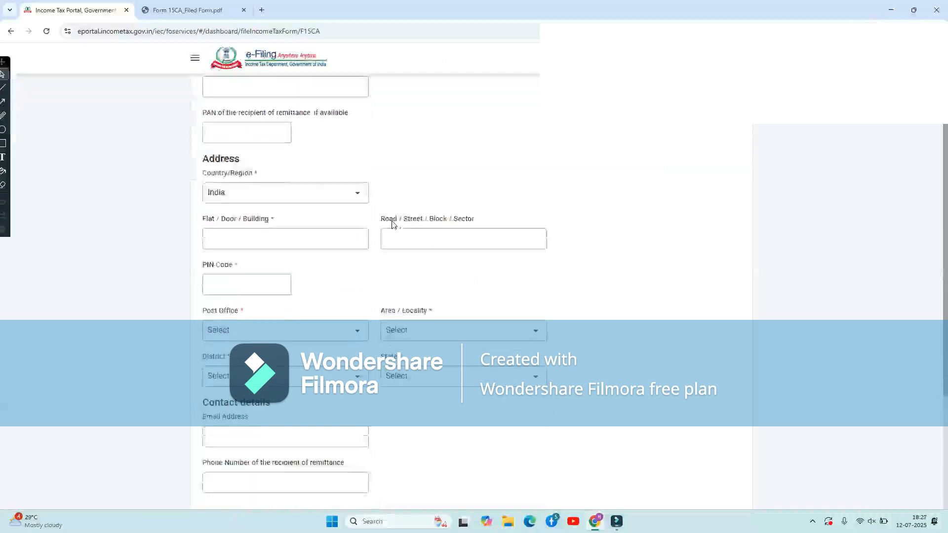
{"action": "left_click", "coordinate": [321, 236]}
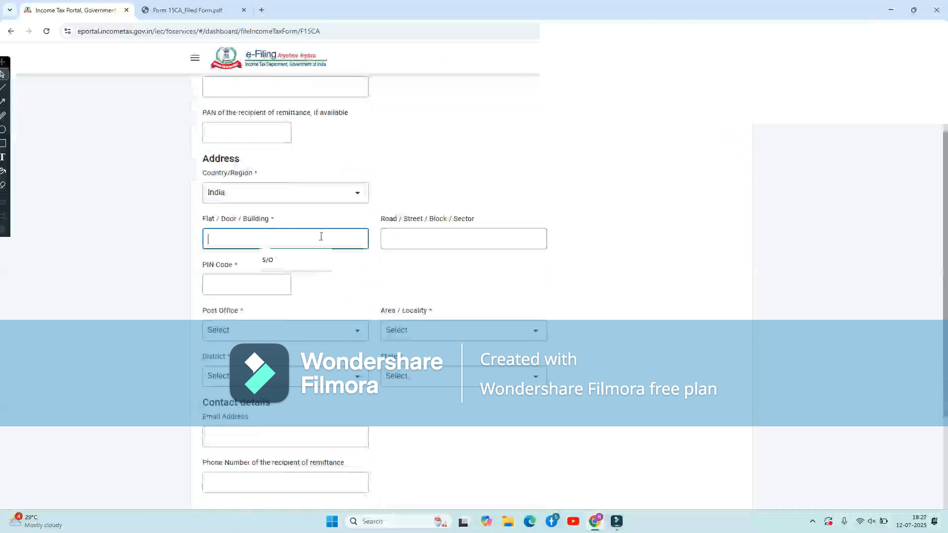
{"action": "left_click", "coordinate": [322, 263]}
{"action": "left_click", "coordinate": [471, 247]}
{"action": "left_click", "coordinate": [274, 289]}
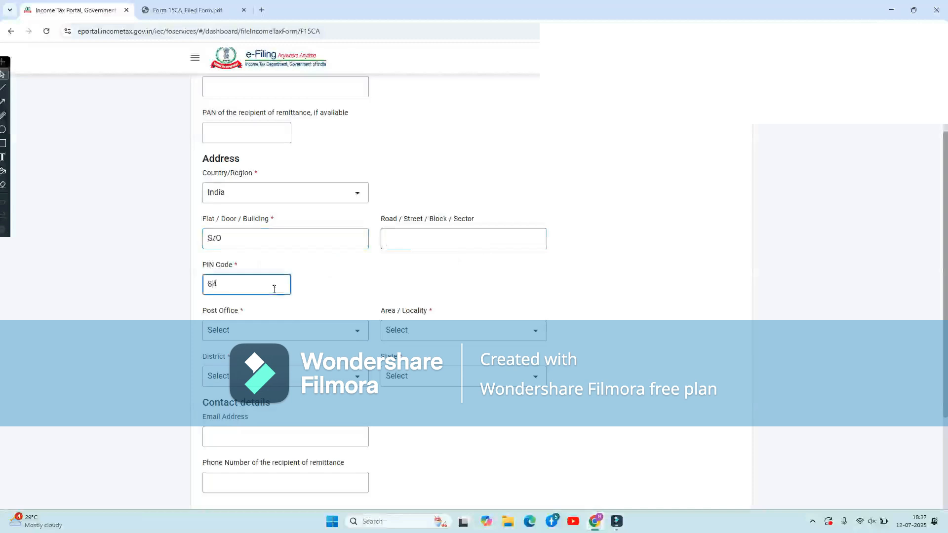
{"action": "left_click", "coordinate": [396, 254]}
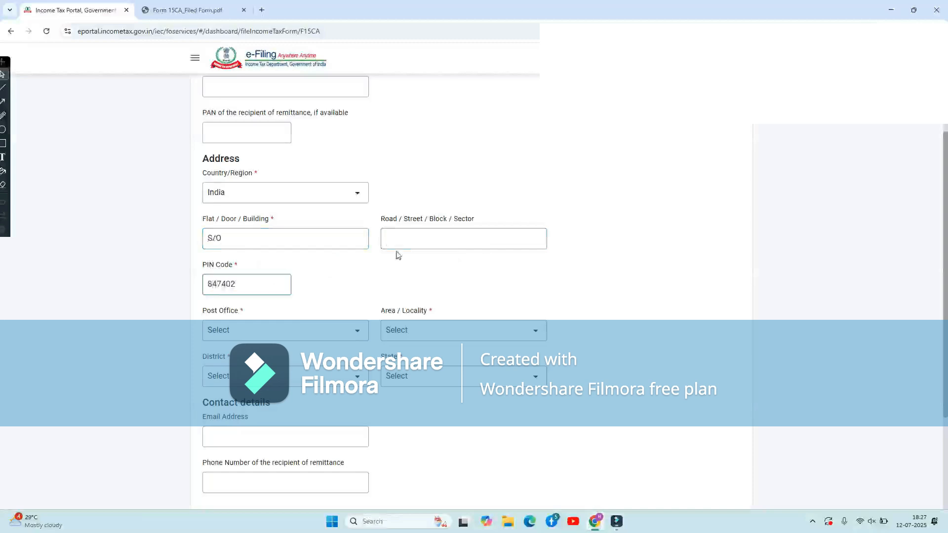
Choose the recipient's post office, locality and district, keep Bihar as state, and save.
{"action": "scroll", "coordinate": [396, 253], "scroll_direction": "down", "scroll_amount": 3}
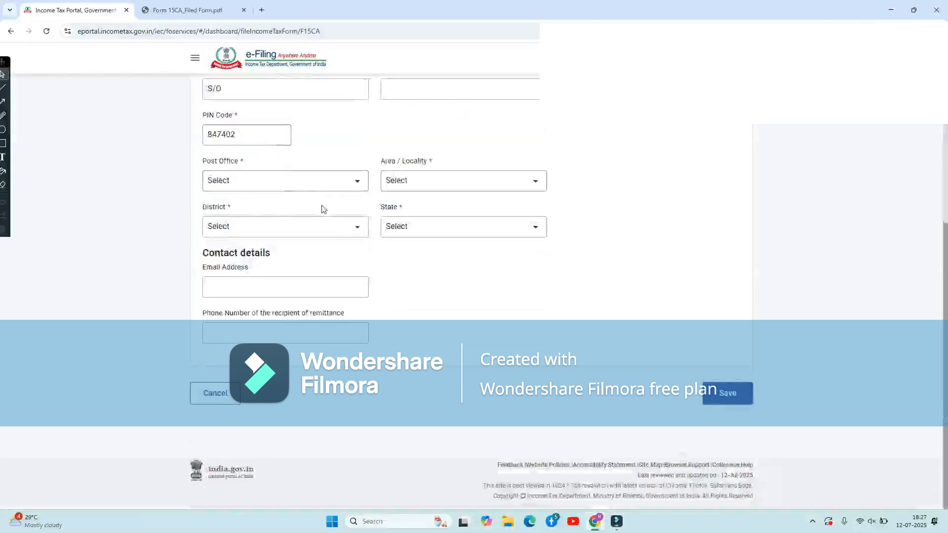
{"action": "left_click", "coordinate": [273, 182]}
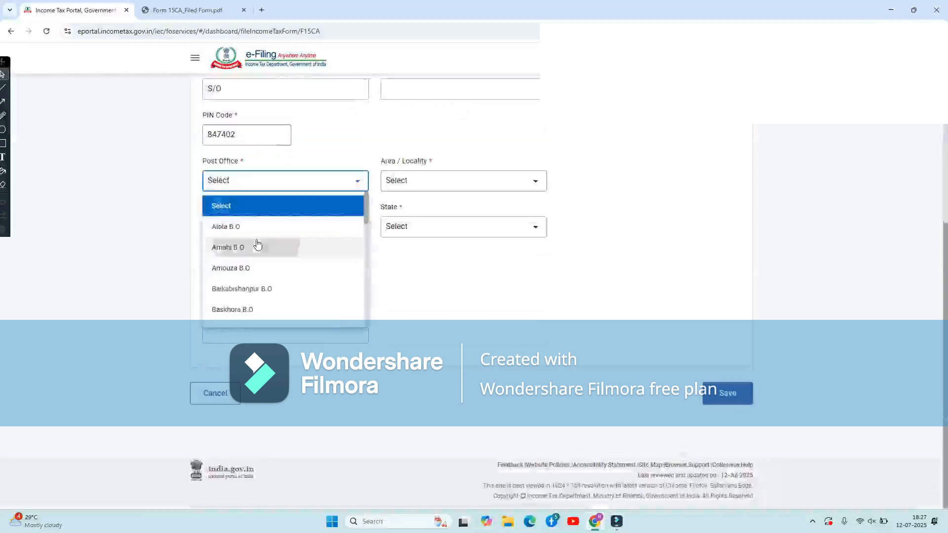
{"action": "left_click", "coordinate": [257, 246]}
{"action": "left_click", "coordinate": [469, 187]}
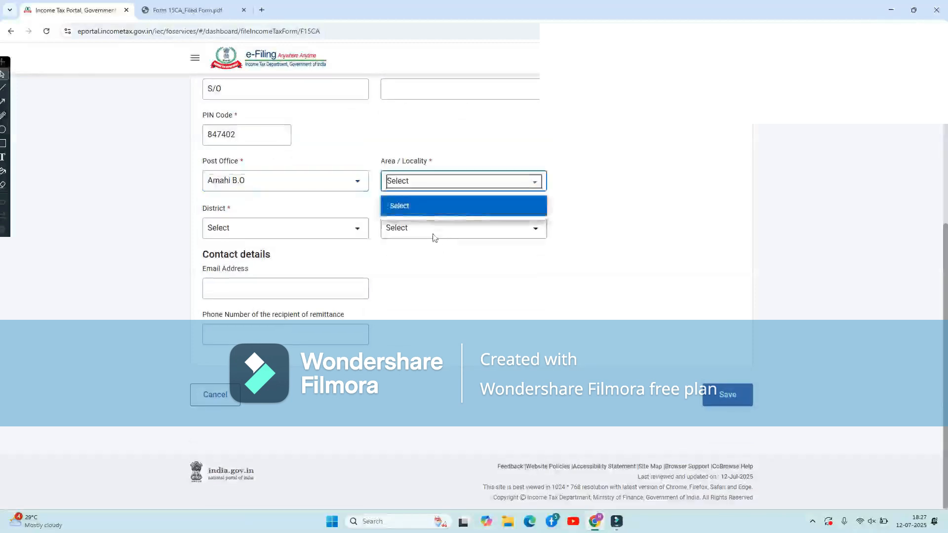
{"action": "left_click", "coordinate": [466, 236]}
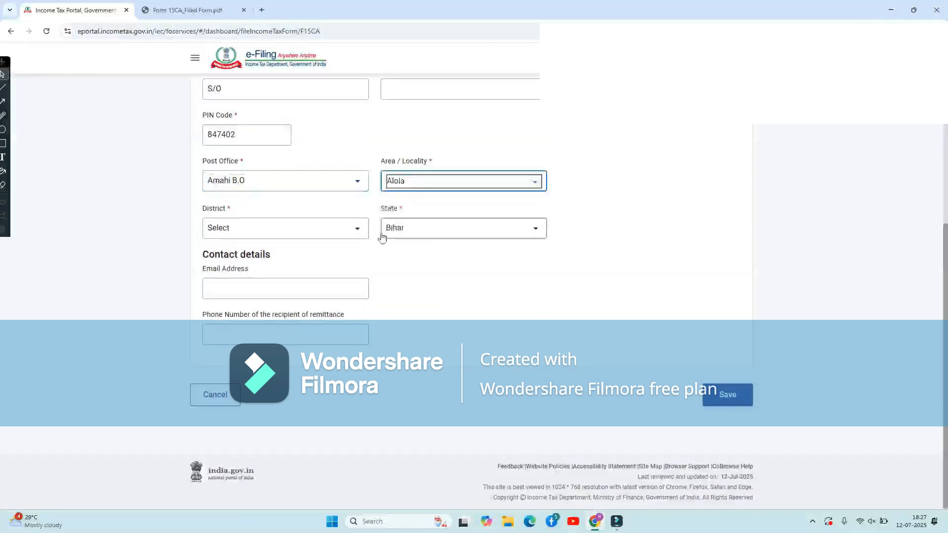
{"action": "left_click", "coordinate": [311, 228]}
{"action": "left_click", "coordinate": [285, 277]}
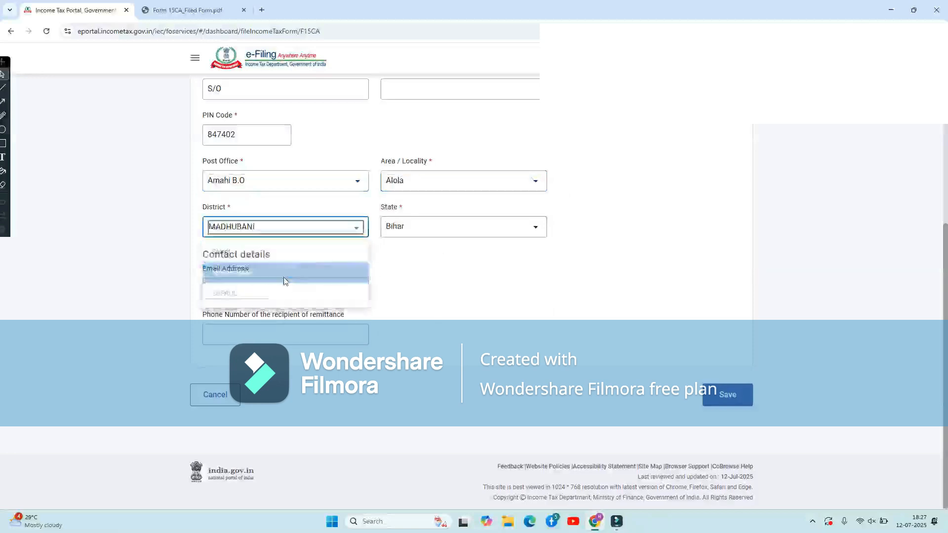
{"action": "left_click", "coordinate": [474, 229]}
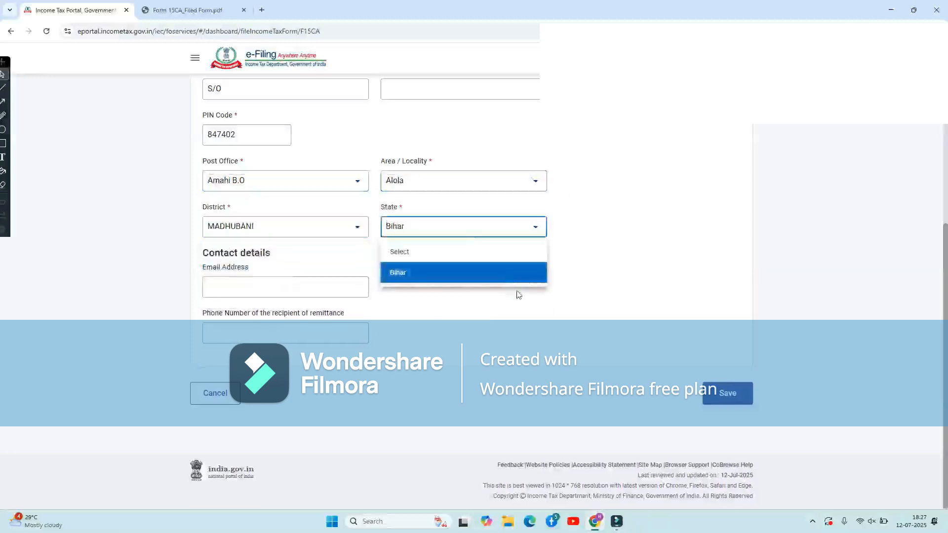
{"action": "left_click", "coordinate": [518, 295]}
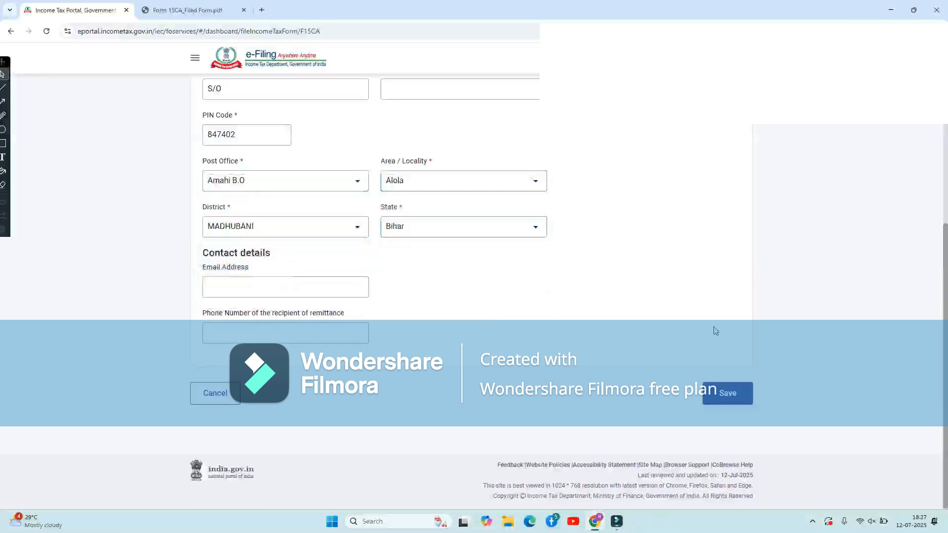
{"action": "left_click", "coordinate": [727, 393]}
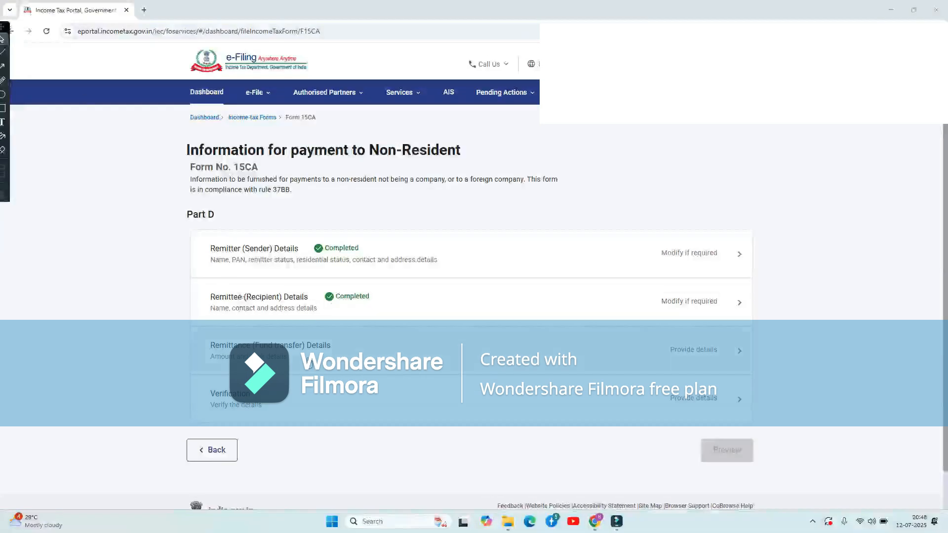
Open the Remittance (Fund transfer) Details form and set the destination country to Germany.
{"action": "left_click", "coordinate": [285, 357]}
{"action": "left_click", "coordinate": [285, 357]}
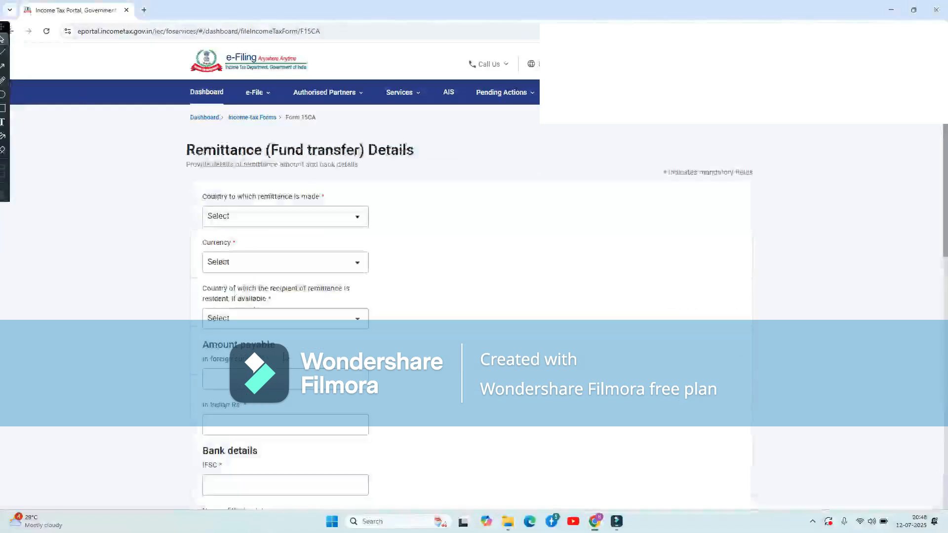
{"action": "left_click", "coordinate": [321, 218]}
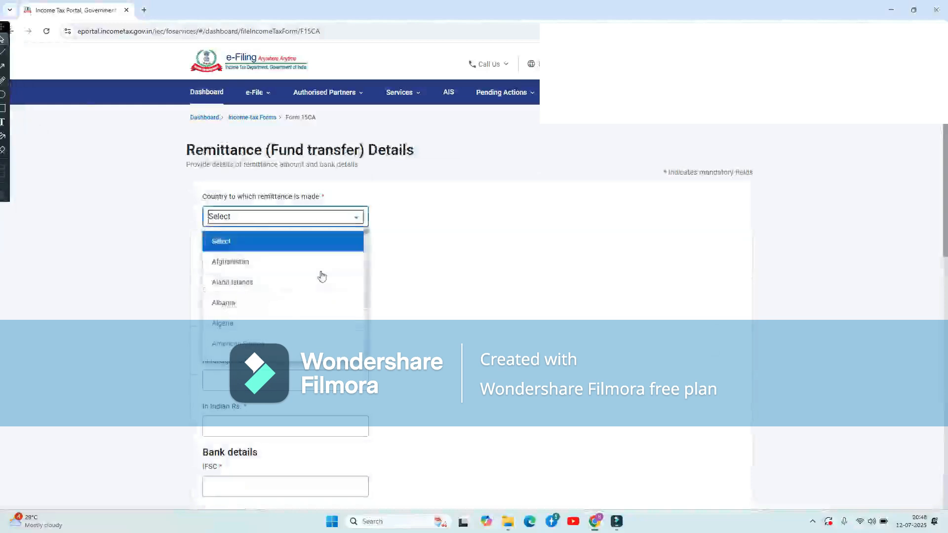
{"action": "left_click", "coordinate": [256, 262]}
{"action": "left_click", "coordinate": [286, 217]}
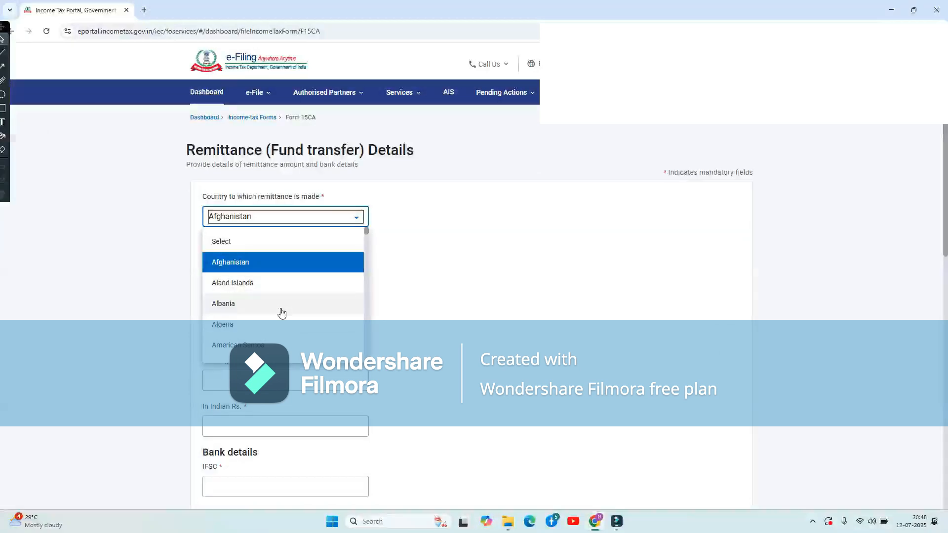
{"action": "scroll", "coordinate": [282, 313], "scroll_direction": "down", "scroll_amount": 15}
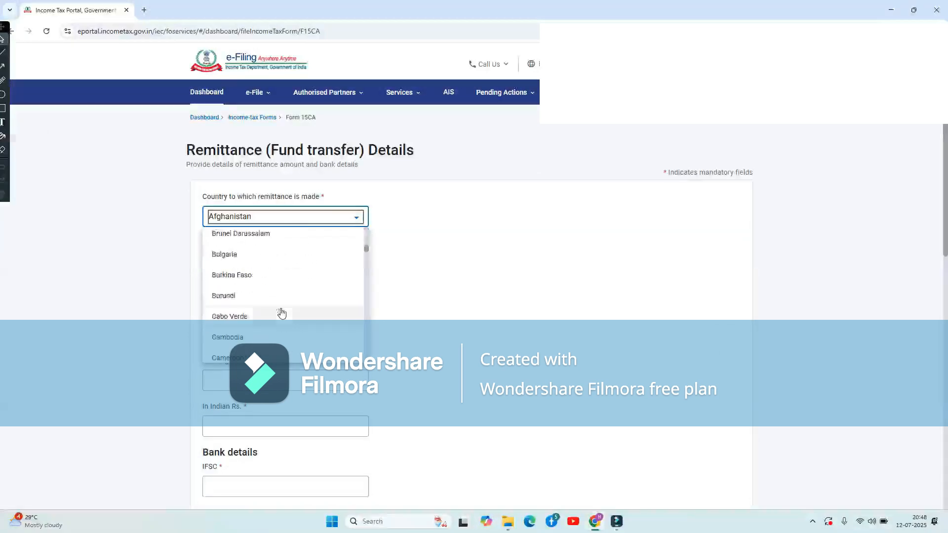
{"action": "key", "text": "g"}
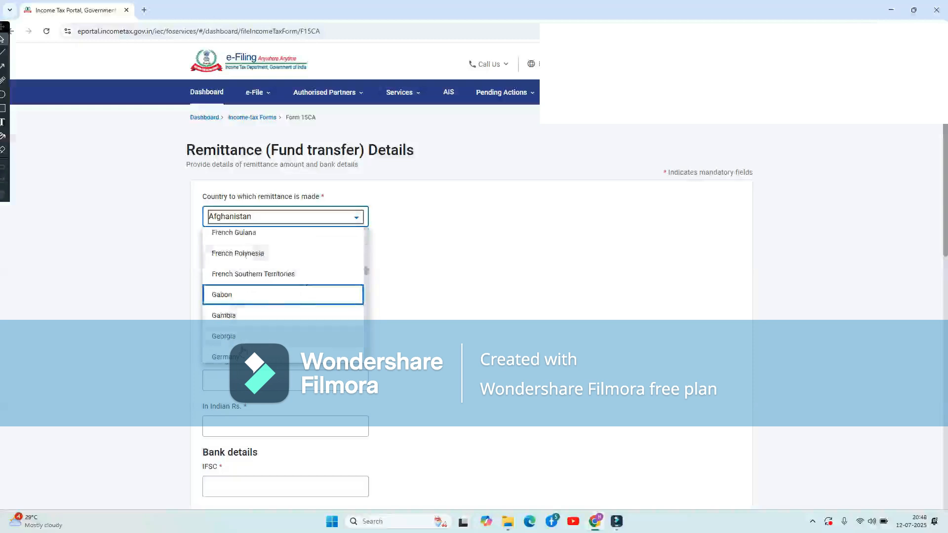
{"action": "left_click", "coordinate": [247, 356]}
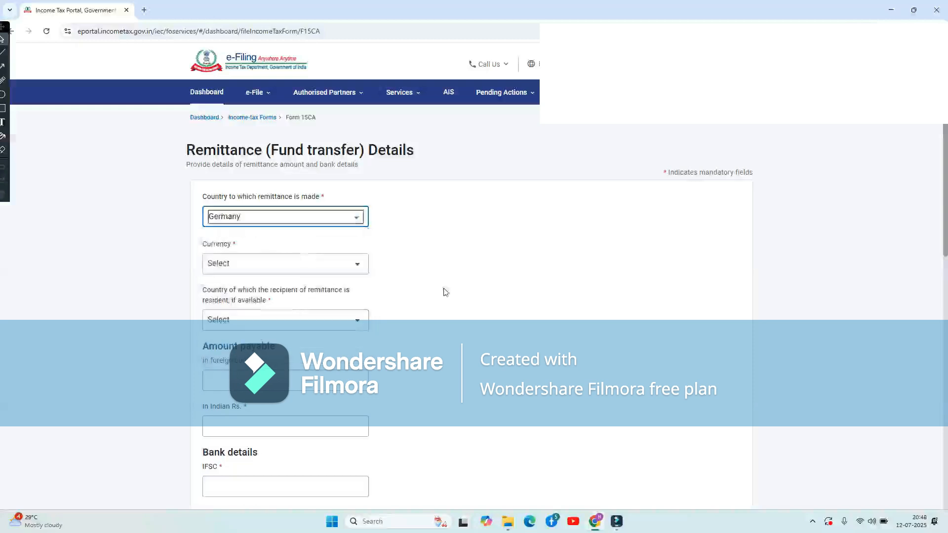
Set the remittance currency to AED and the recipient's country of residence to Germany.
{"action": "left_click", "coordinate": [342, 269]}
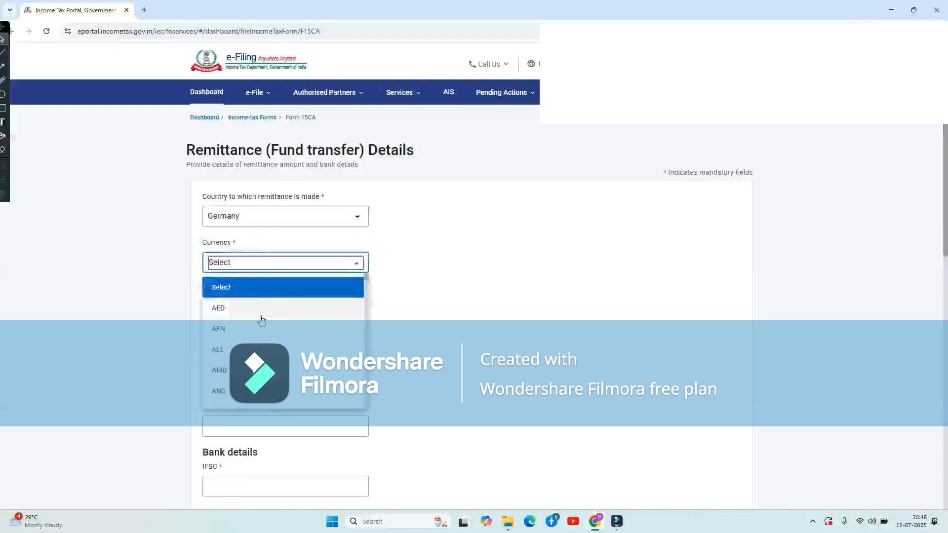
{"action": "left_click", "coordinate": [261, 317]}
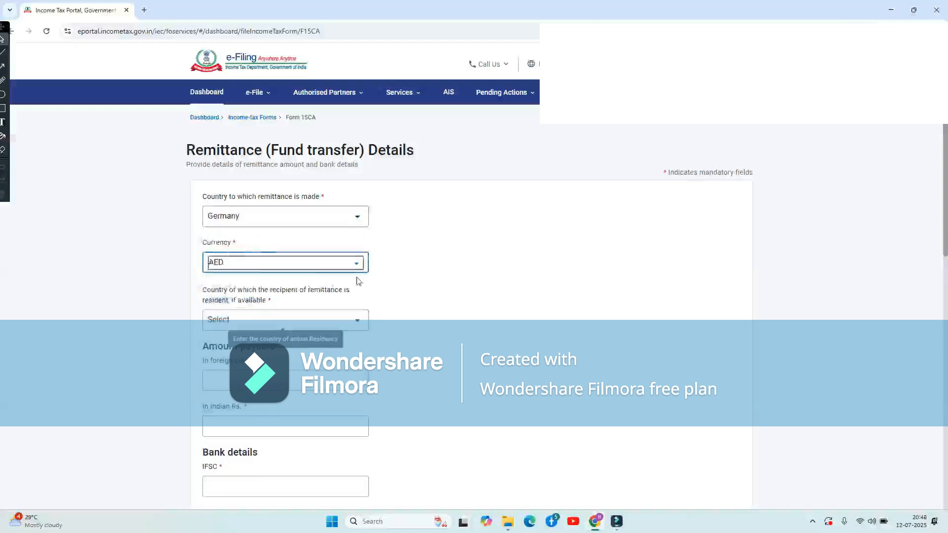
{"action": "left_click", "coordinate": [306, 323]}
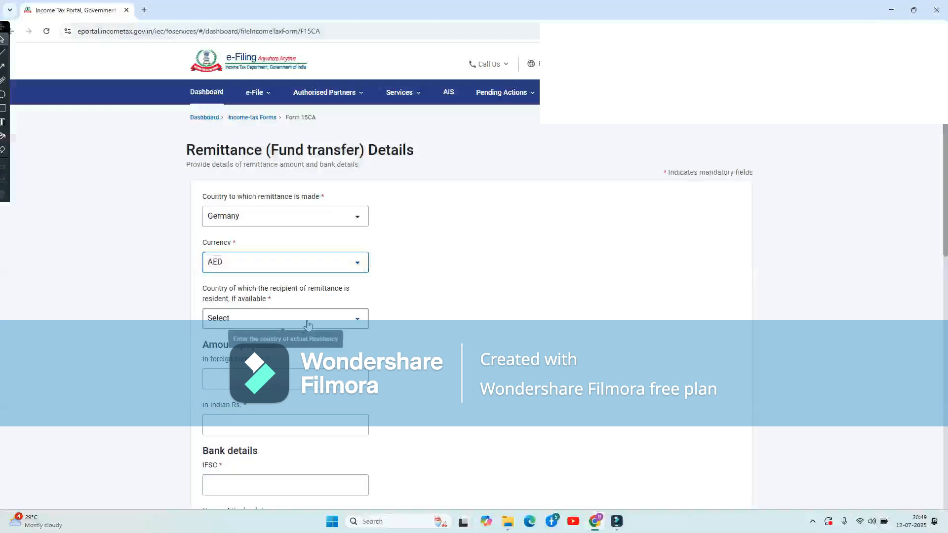
{"action": "scroll", "coordinate": [228, 433], "scroll_direction": "down", "scroll_amount": 6}
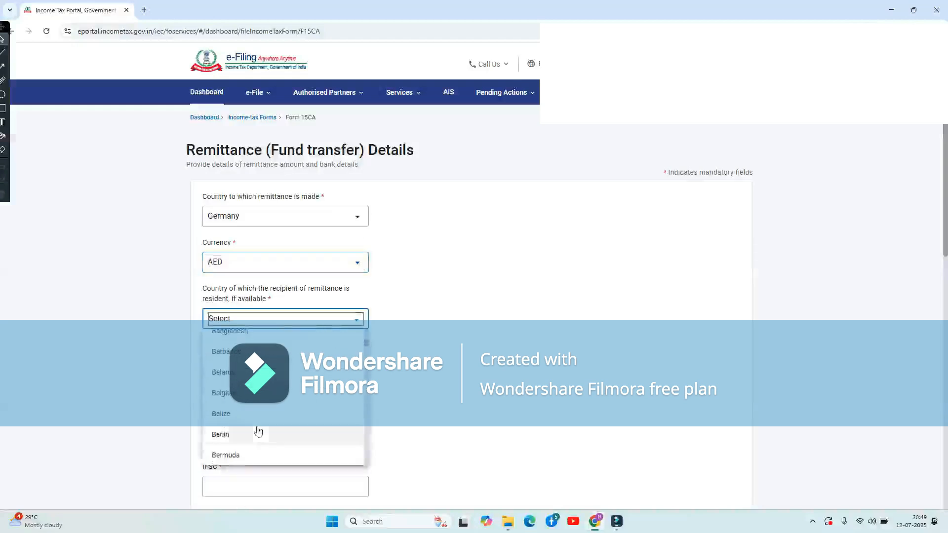
{"action": "key", "text": "g"}
{"action": "scroll", "coordinate": [263, 429], "scroll_direction": "down", "scroll_amount": 1}
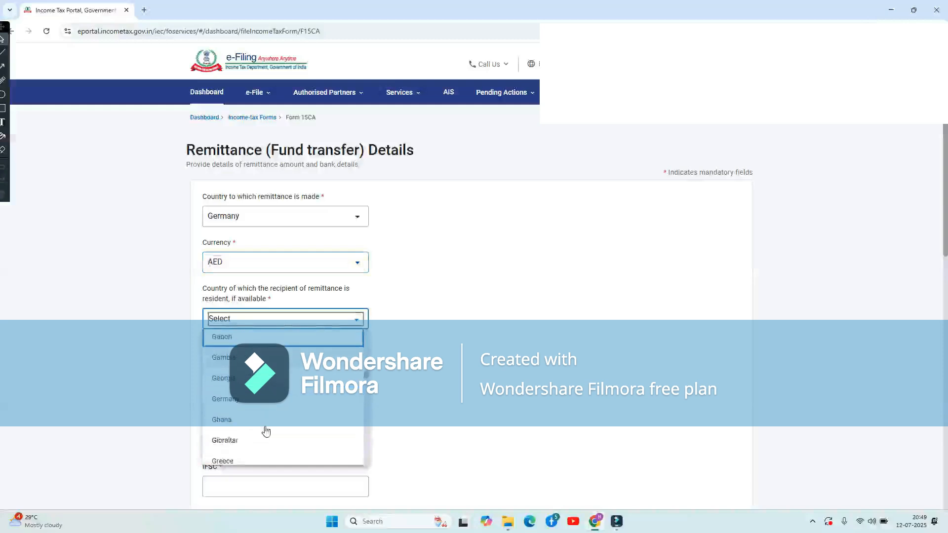
{"action": "left_click", "coordinate": [245, 399]}
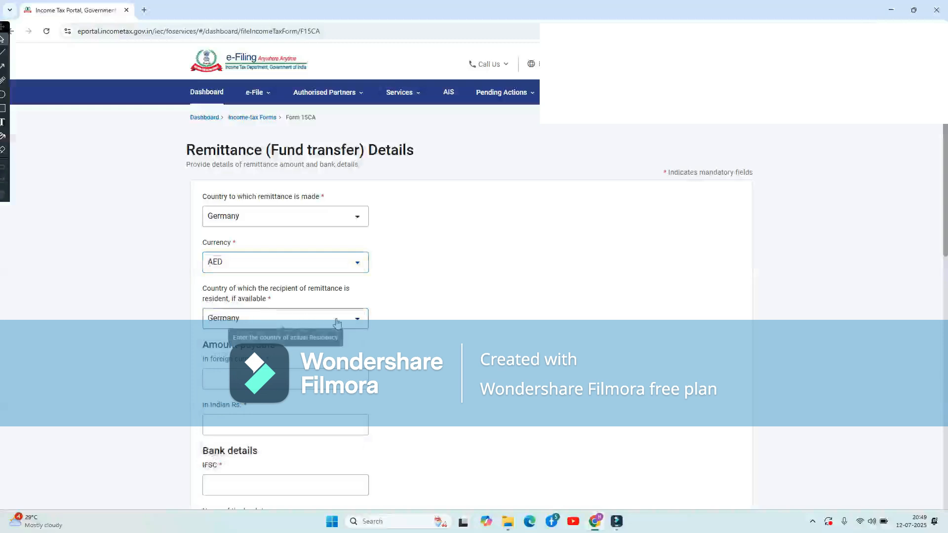
Enter 27452 as the foreign-currency amount and 450000 as the amount in Indian rupees.
{"action": "scroll", "coordinate": [328, 326], "scroll_direction": "down", "scroll_amount": 2}
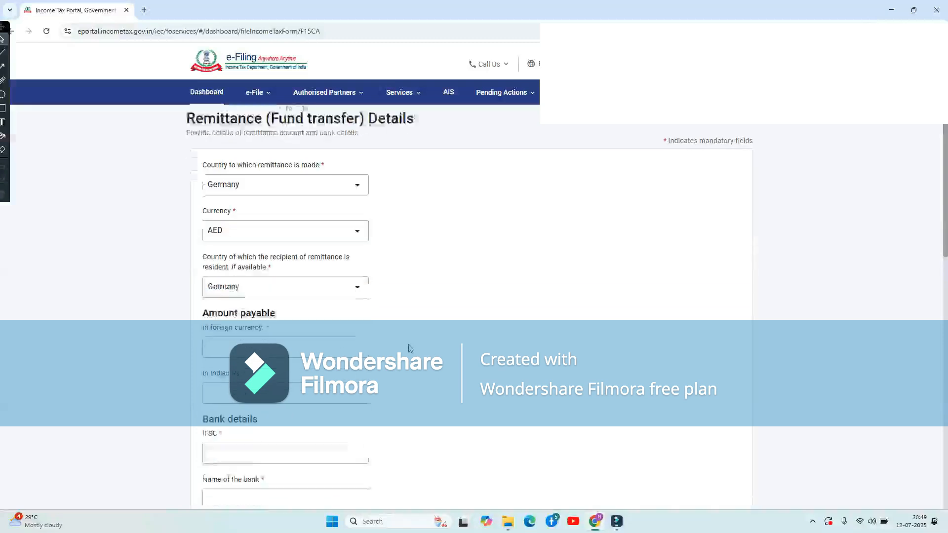
{"action": "left_click", "coordinate": [290, 316]}
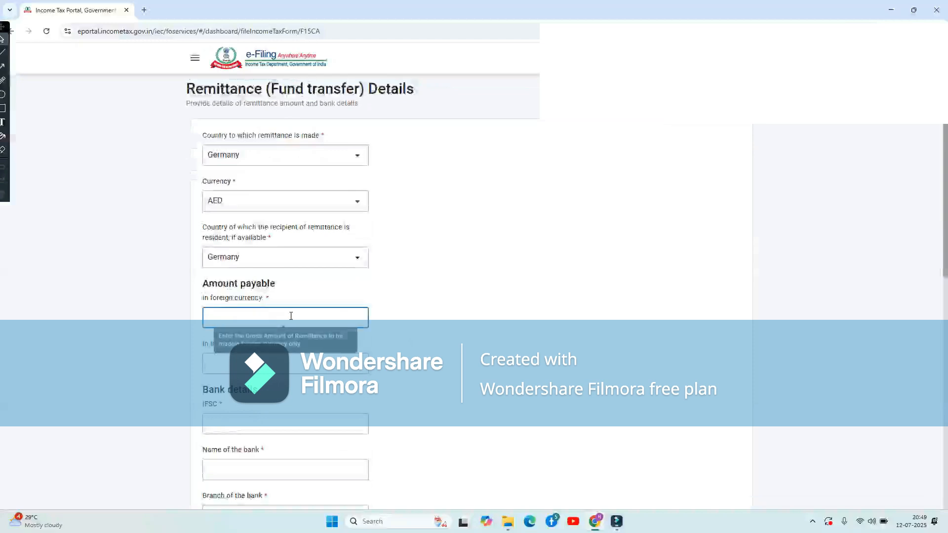
{"action": "type", "text": "135000"}
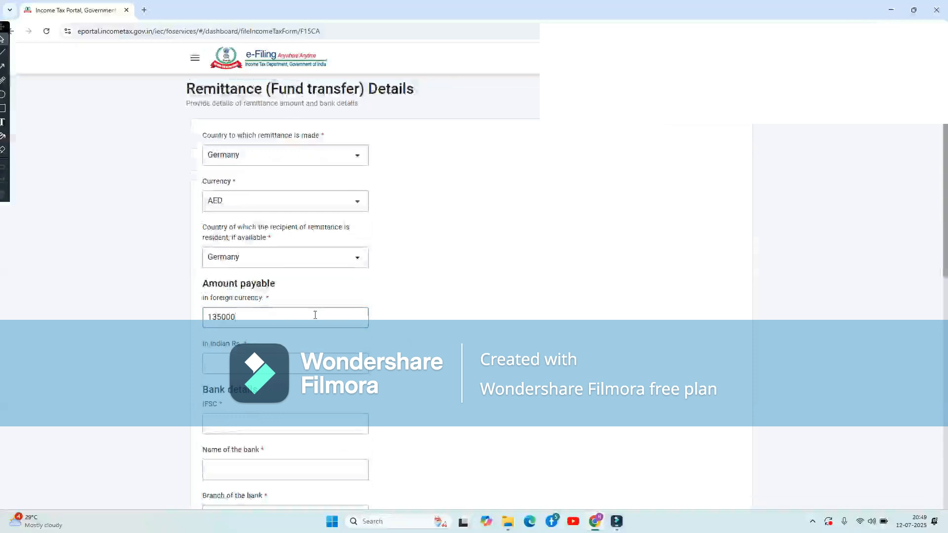
{"action": "key", "text": "BackSpace"}
{"action": "key", "text": "BackSpace"}
{"action": "key", "text": "BackSpace"}
{"action": "key", "text": "BackSpace"}
{"action": "key", "text": "BackSpace"}
{"action": "type", "text": "450000"}
{"action": "left_click", "coordinate": [483, 379]}
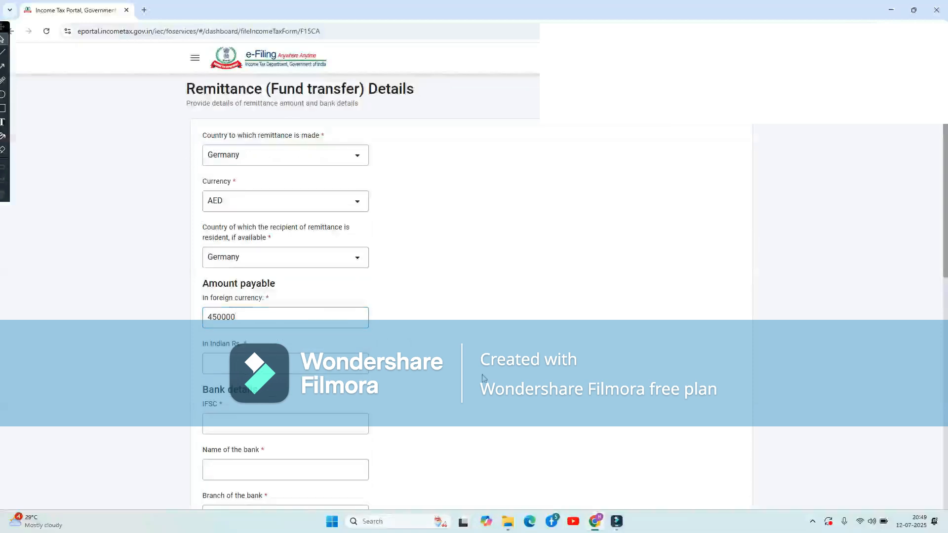
{"action": "scroll", "coordinate": [483, 378], "scroll_direction": "down", "scroll_amount": 2}
{"action": "left_click", "coordinate": [244, 287]}
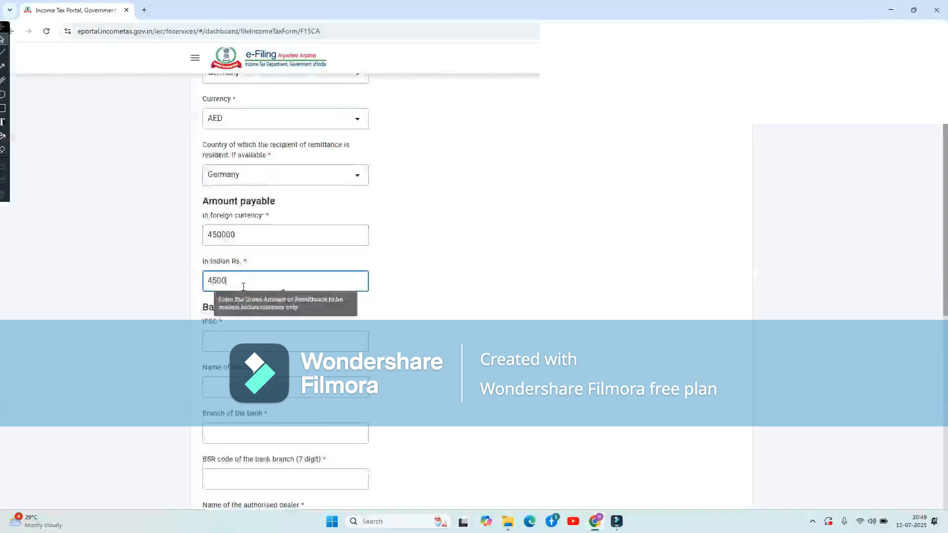
{"action": "type", "text": "450000"}
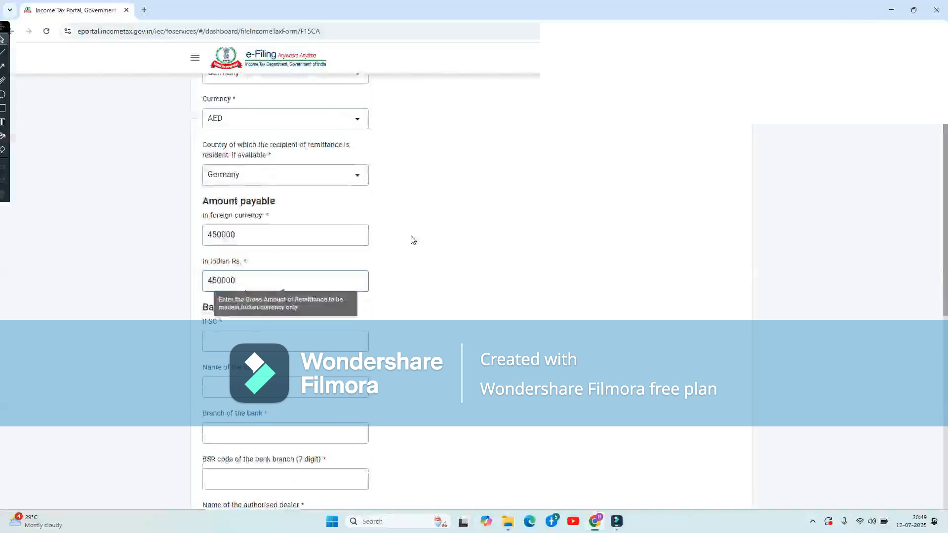
{"action": "left_click", "coordinate": [271, 236]}
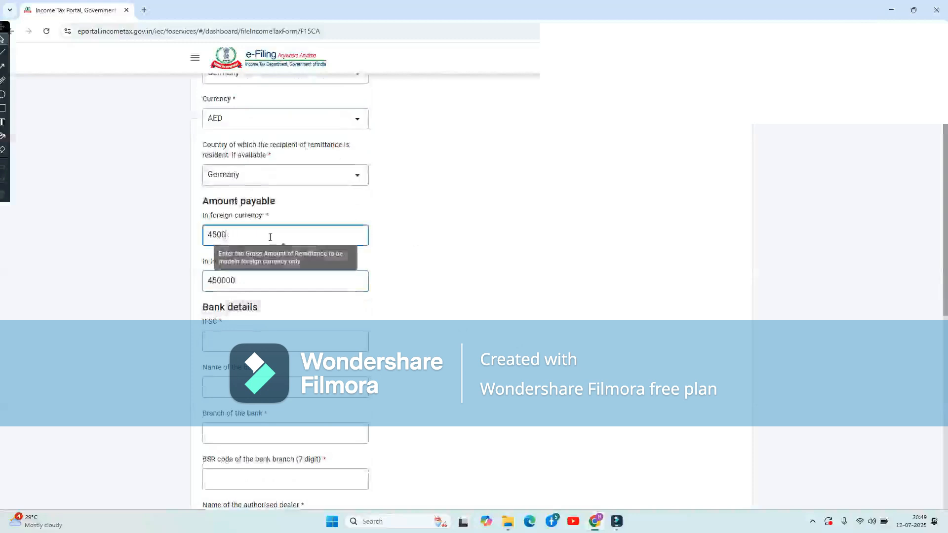
{"action": "key", "text": "BackSpace"}
{"action": "key", "text": "BackSpace"}
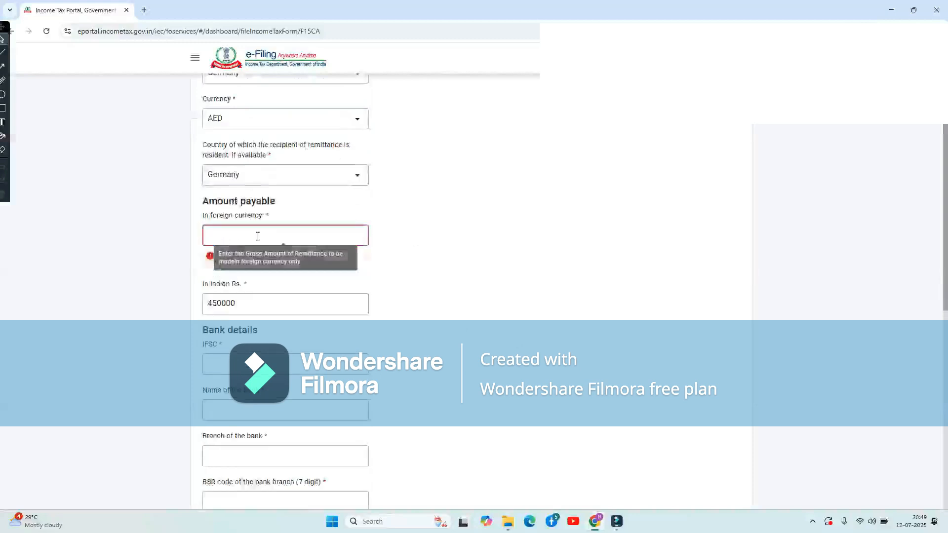
{"action": "type", "text": "27452"}
{"action": "left_click", "coordinate": [597, 335]}
{"action": "scroll", "coordinate": [597, 334], "scroll_direction": "down", "scroll_amount": 2}
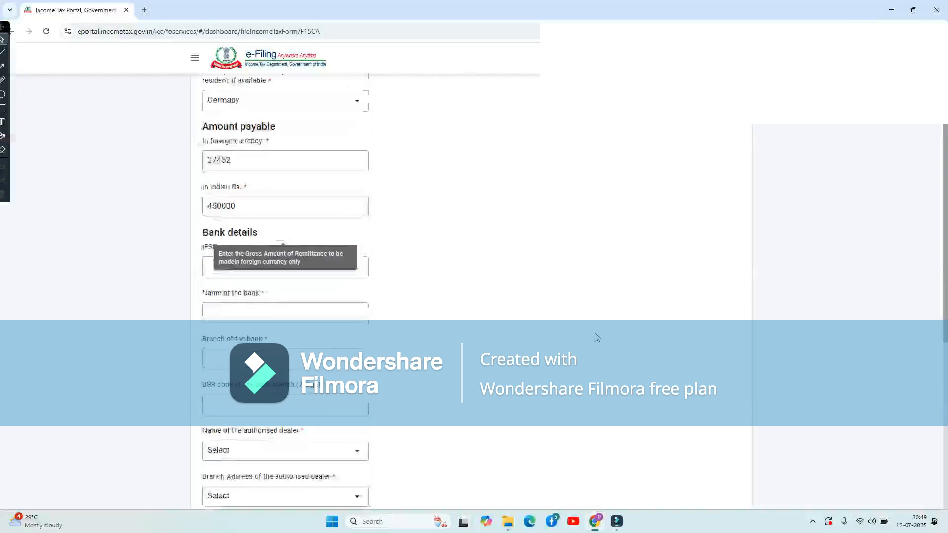
{"action": "scroll", "coordinate": [267, 173], "scroll_direction": "up", "scroll_amount": 1}
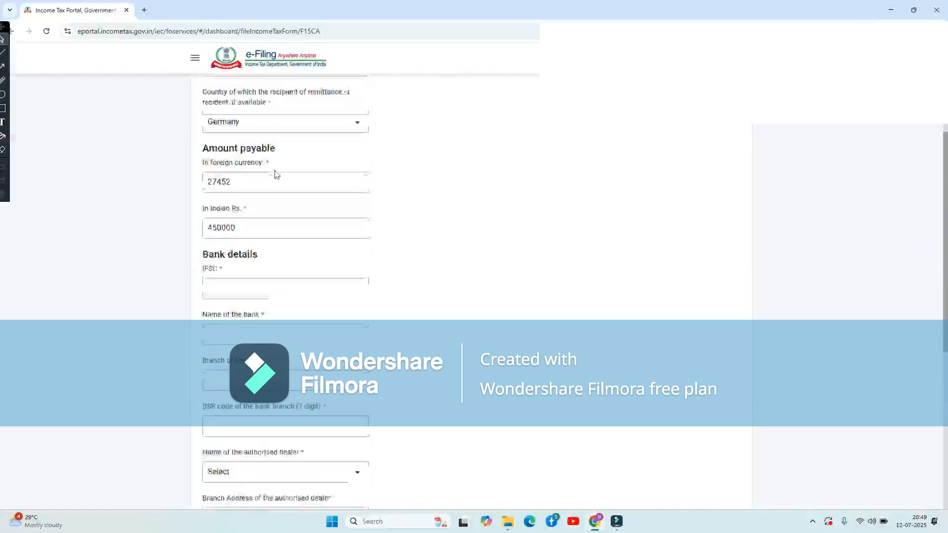
{"action": "scroll", "coordinate": [267, 160], "scroll_direction": "up", "scroll_amount": 2}
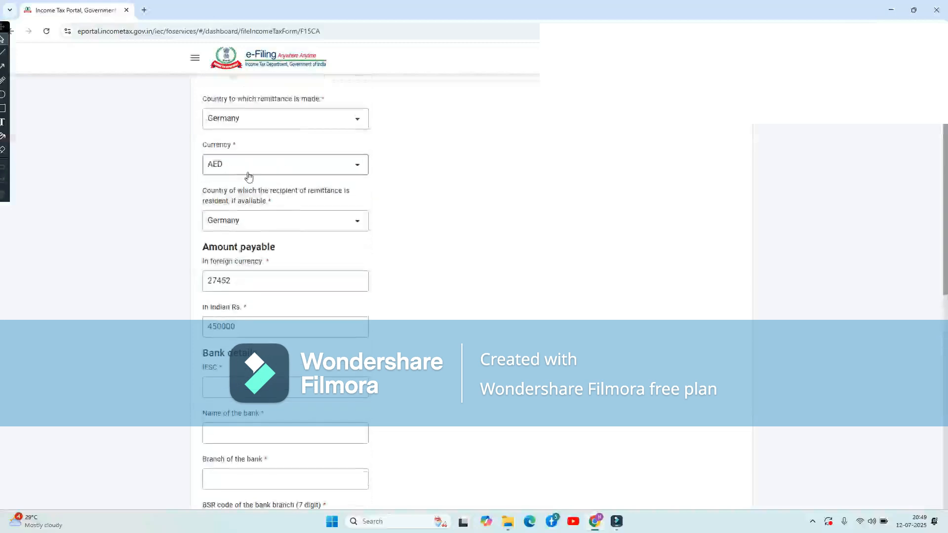
{"action": "scroll", "coordinate": [230, 200], "scroll_direction": "down", "scroll_amount": 1}
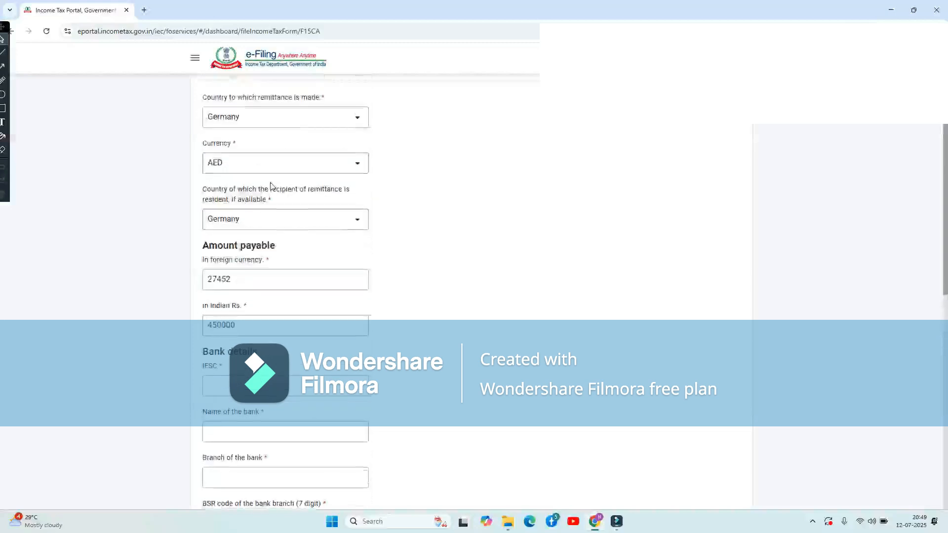
{"action": "scroll", "coordinate": [273, 226], "scroll_direction": "down", "scroll_amount": 2}
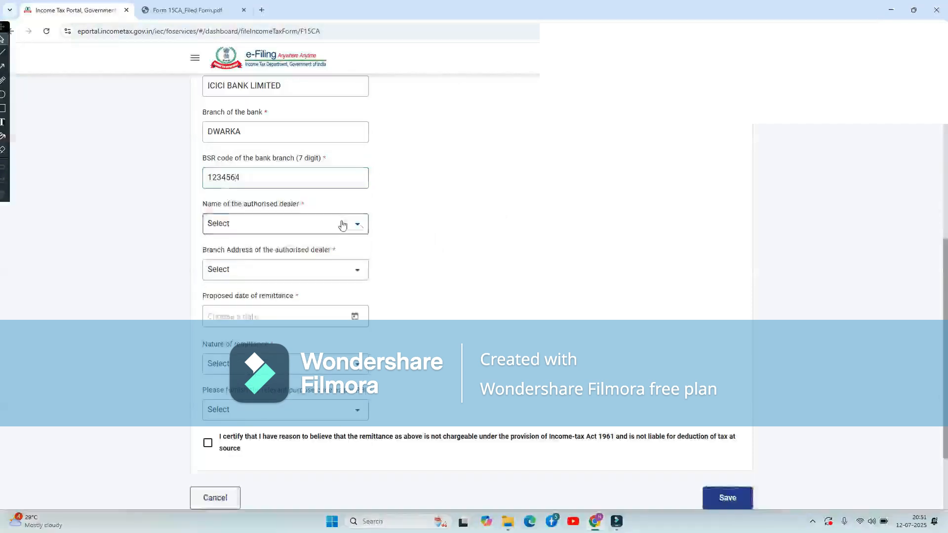
Choose AB Bank Limited with its branch address and set the remittance date to 12 Jul 2025.
{"action": "left_click", "coordinate": [339, 224]}
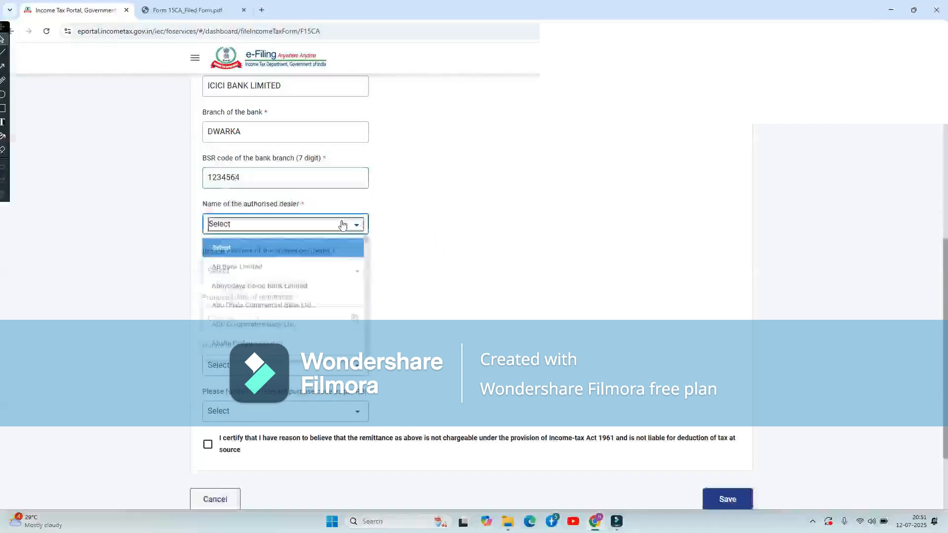
{"action": "left_click", "coordinate": [270, 275]}
{"action": "left_click", "coordinate": [262, 271]}
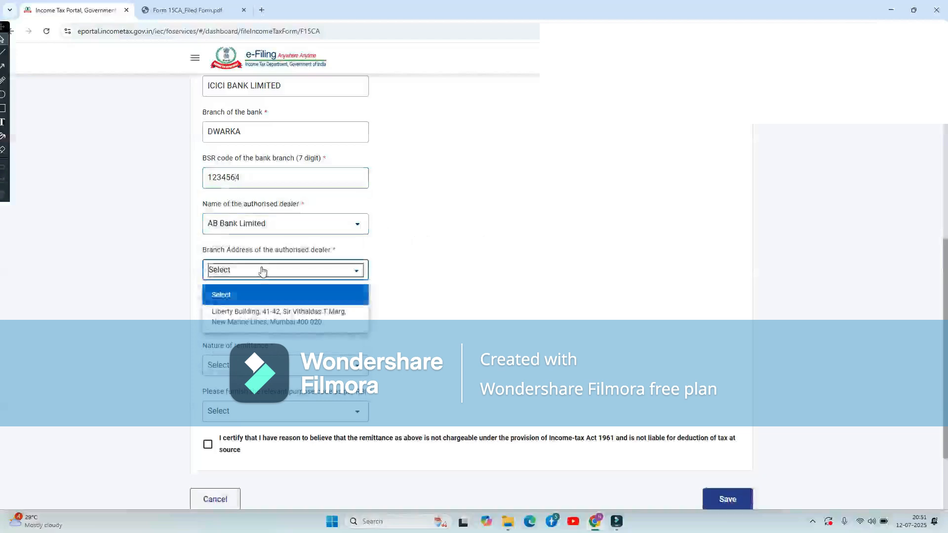
{"action": "left_click", "coordinate": [258, 312]}
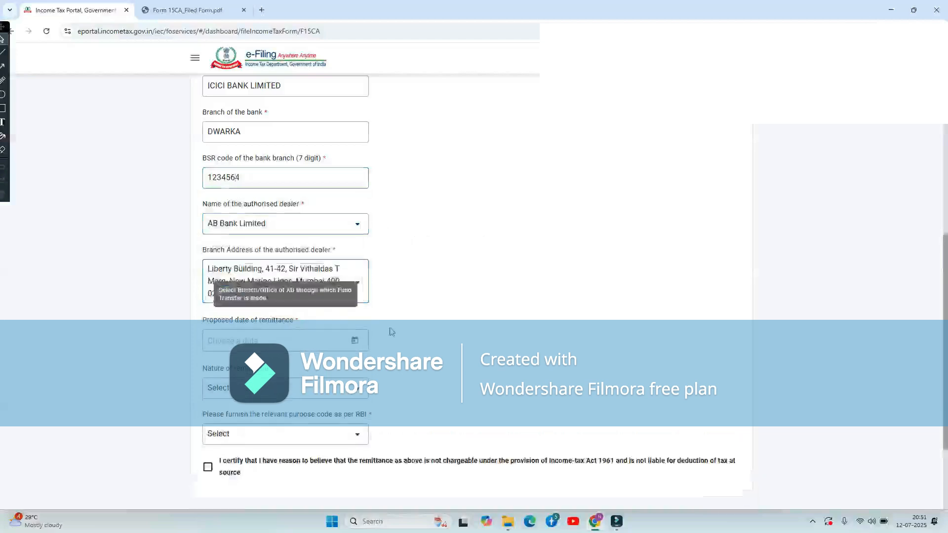
{"action": "left_click", "coordinate": [342, 335]}
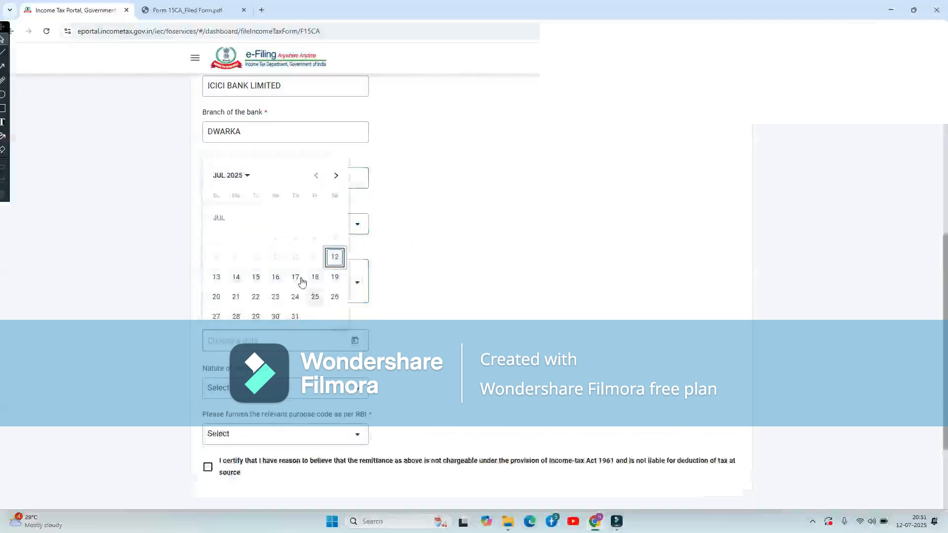
{"action": "left_click", "coordinate": [334, 258]}
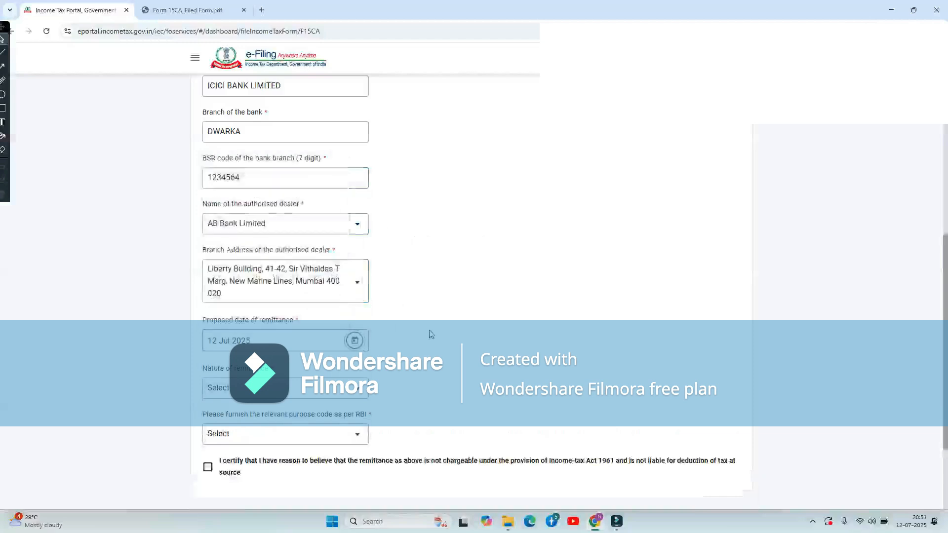
Set the nature of remittance to Advertisement Fee and the purpose code to Capital Account.
{"action": "scroll", "coordinate": [419, 332], "scroll_direction": "down", "scroll_amount": 2}
{"action": "left_click", "coordinate": [320, 309]}
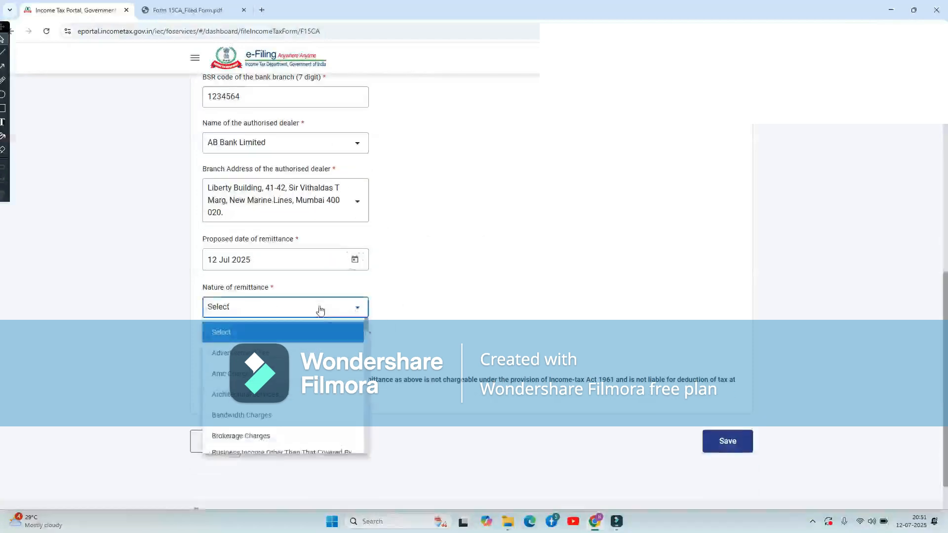
{"action": "left_click", "coordinate": [277, 352]}
{"action": "scroll", "coordinate": [290, 307], "scroll_direction": "down", "scroll_amount": 1}
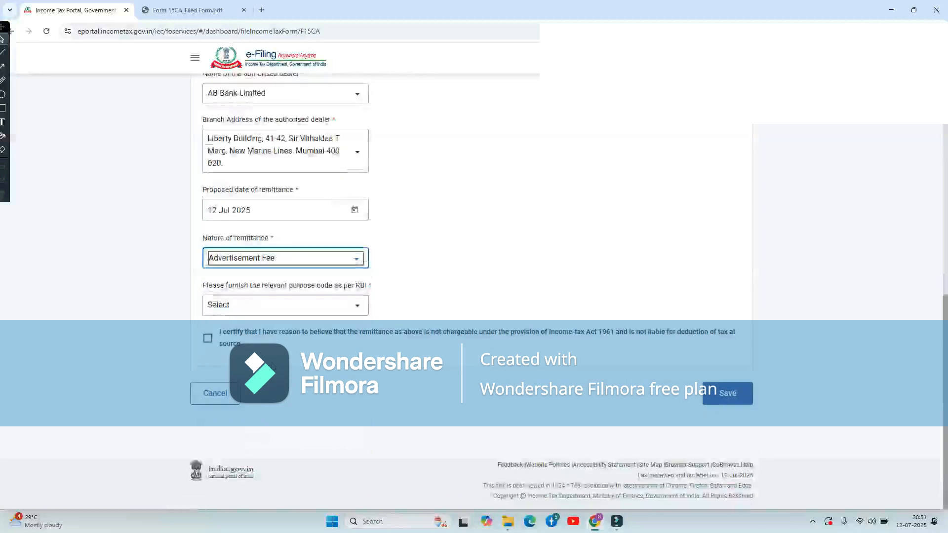
{"action": "left_click", "coordinate": [291, 306]}
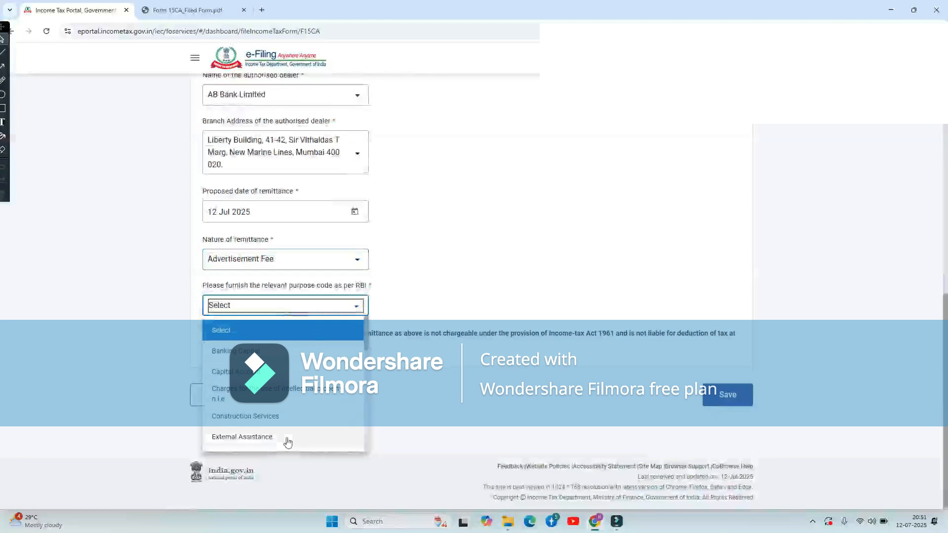
{"action": "scroll", "coordinate": [285, 438], "scroll_direction": "down", "scroll_amount": 1}
{"action": "left_click", "coordinate": [247, 368]}
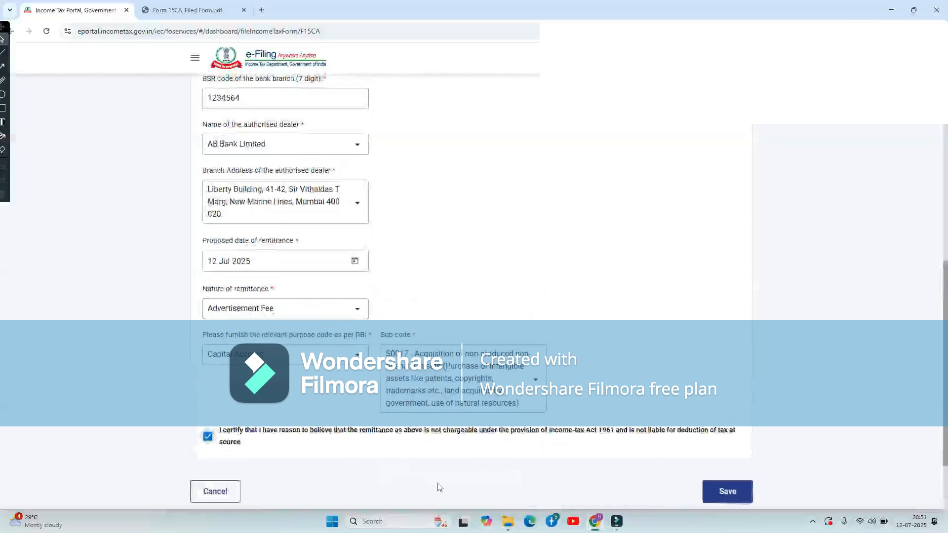
Save the remittance details, then fill Verification's parent name and place new delhi and save.
{"action": "left_click", "coordinate": [728, 492]}
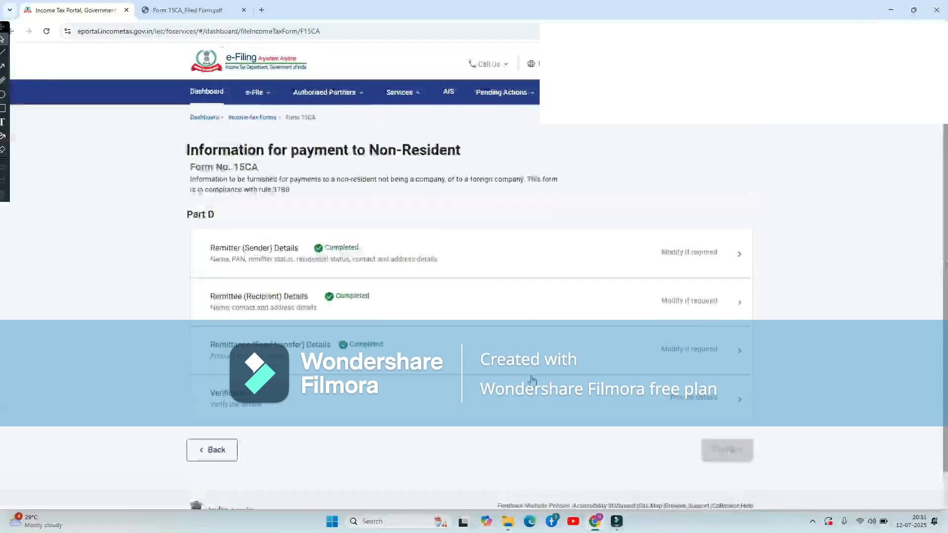
{"action": "left_click", "coordinate": [429, 356]}
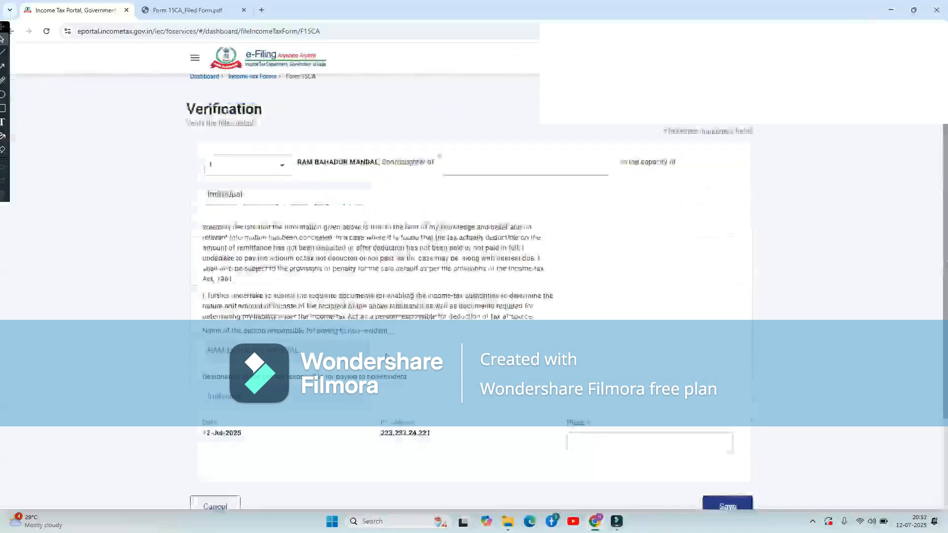
{"action": "left_click", "coordinate": [487, 162]}
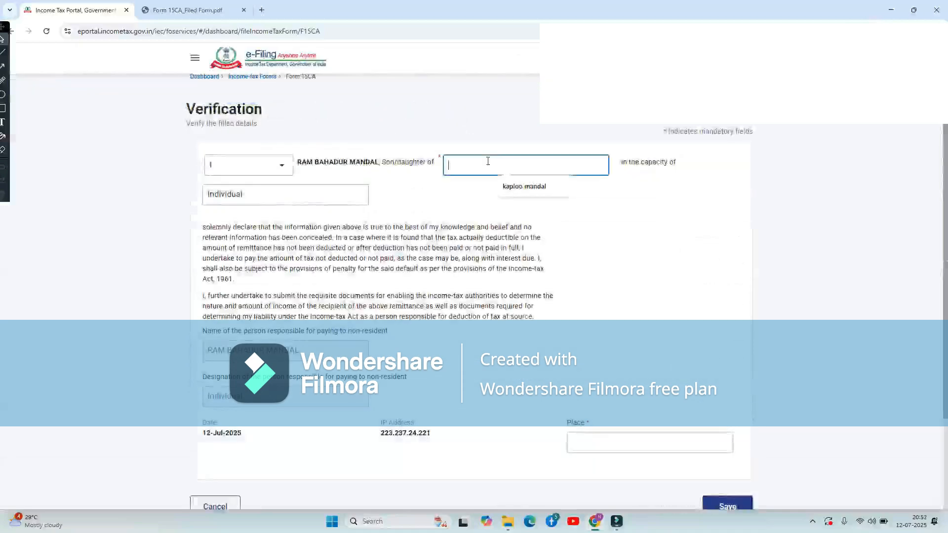
{"action": "left_click", "coordinate": [526, 187]}
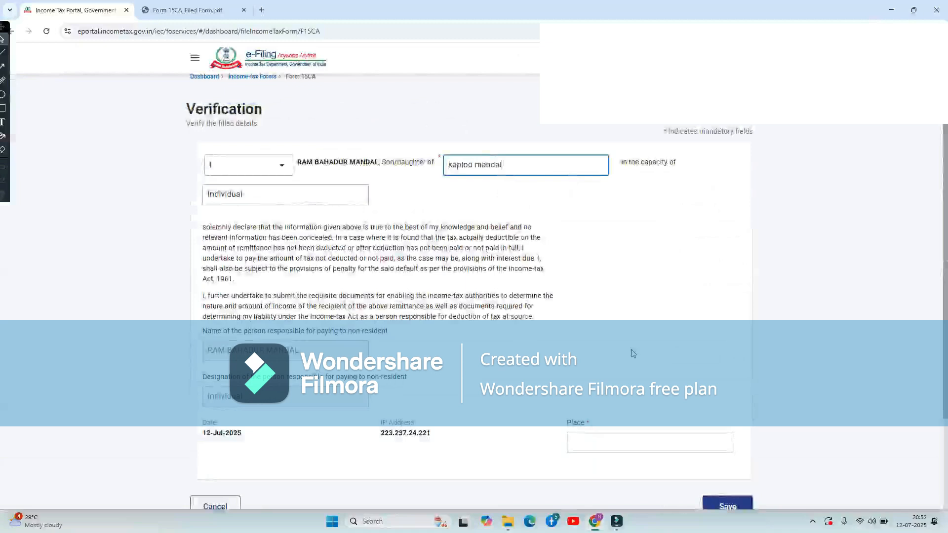
{"action": "scroll", "coordinate": [631, 353], "scroll_direction": "down", "scroll_amount": 1}
{"action": "left_click", "coordinate": [643, 389]}
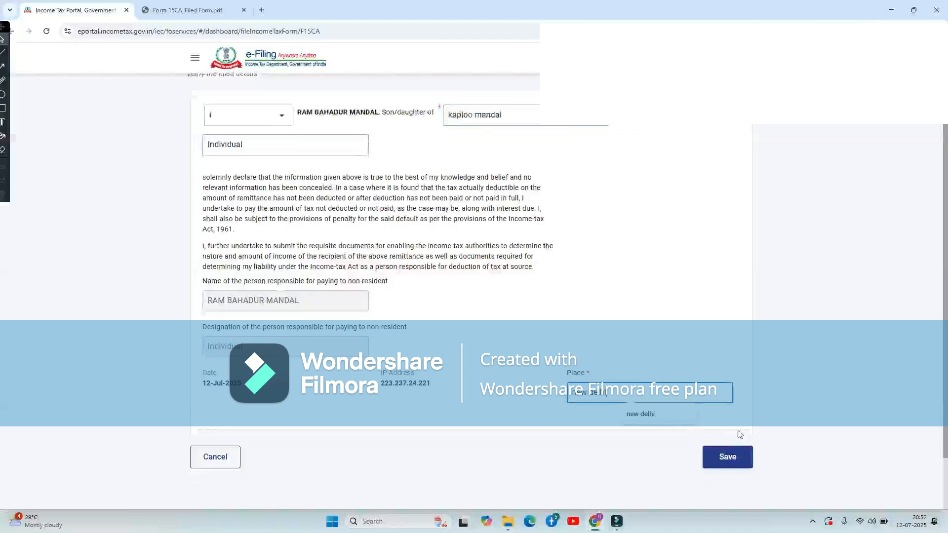
{"action": "left_click", "coordinate": [727, 456]}
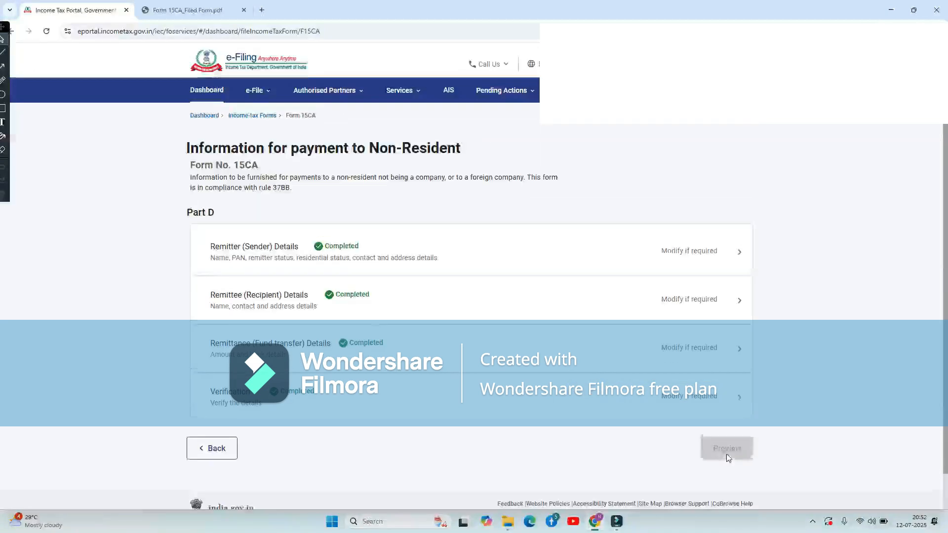
Preview the completed Form 15CA, proceed to e-Verify and choose Aadhaar OTP verification.
{"action": "left_click", "coordinate": [723, 415]}
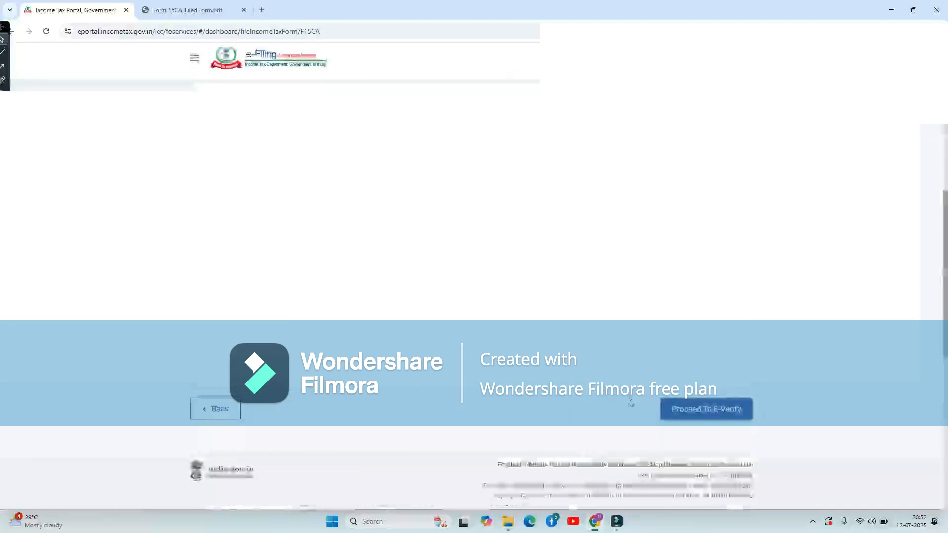
{"action": "left_click", "coordinate": [703, 412]}
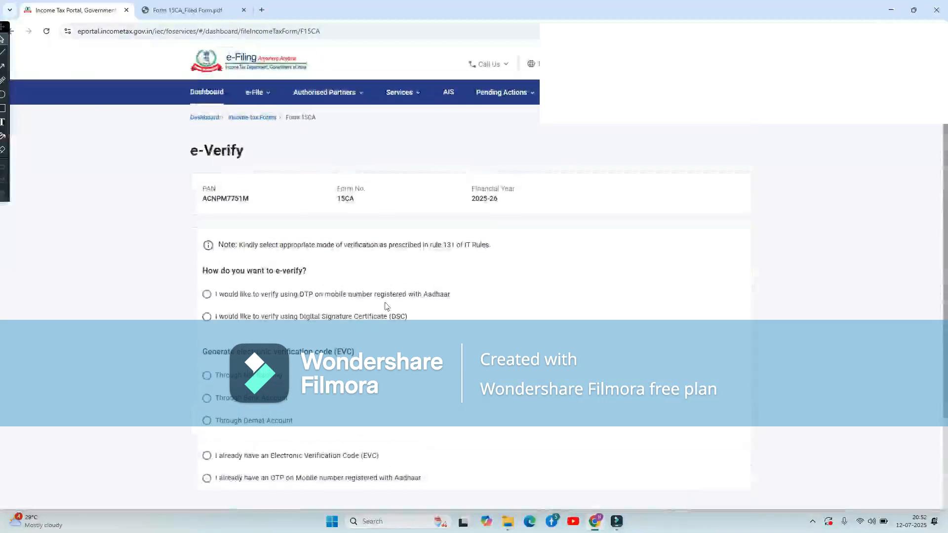
{"action": "left_click", "coordinate": [364, 295]}
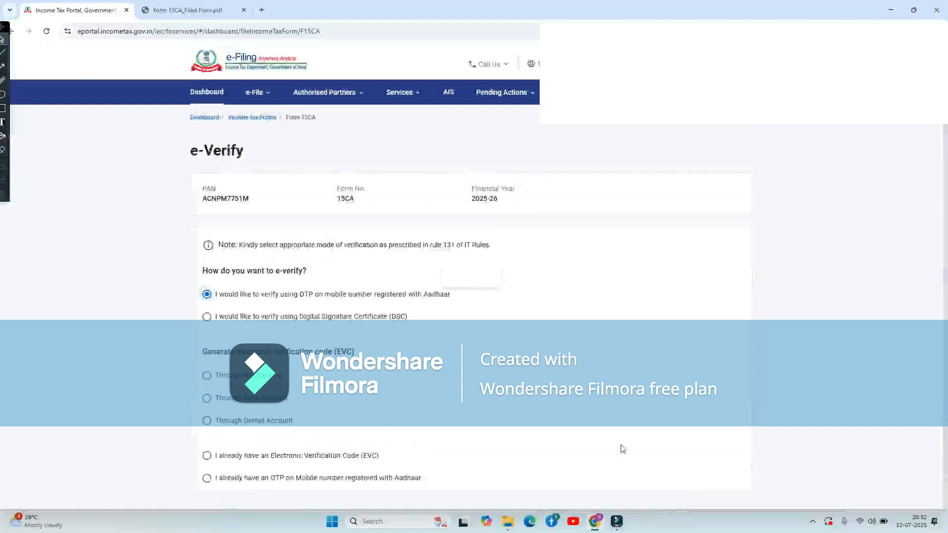
{"action": "scroll", "coordinate": [629, 439], "scroll_direction": "down", "scroll_amount": 1}
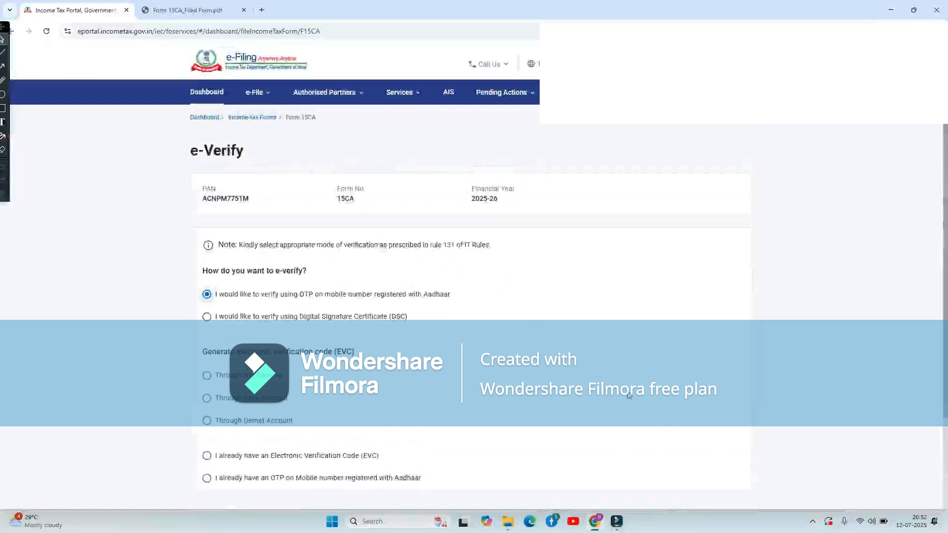
{"action": "scroll", "coordinate": [628, 434], "scroll_direction": "down", "scroll_amount": 2}
{"action": "left_click", "coordinate": [703, 409]}
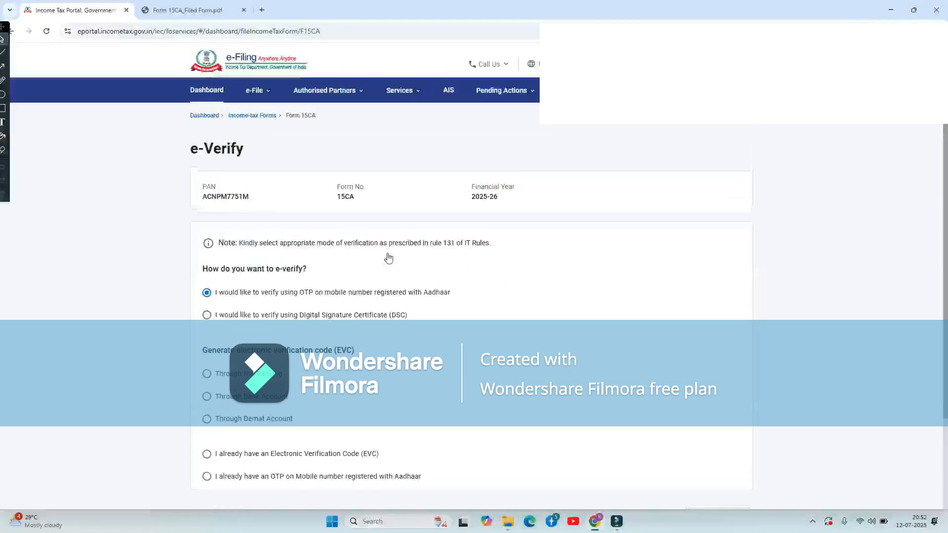
Give Aadhaar consent, cancel OTP generation, and return to Income-tax Forms showing all in-progress forms.
{"action": "key", "text": "space"}
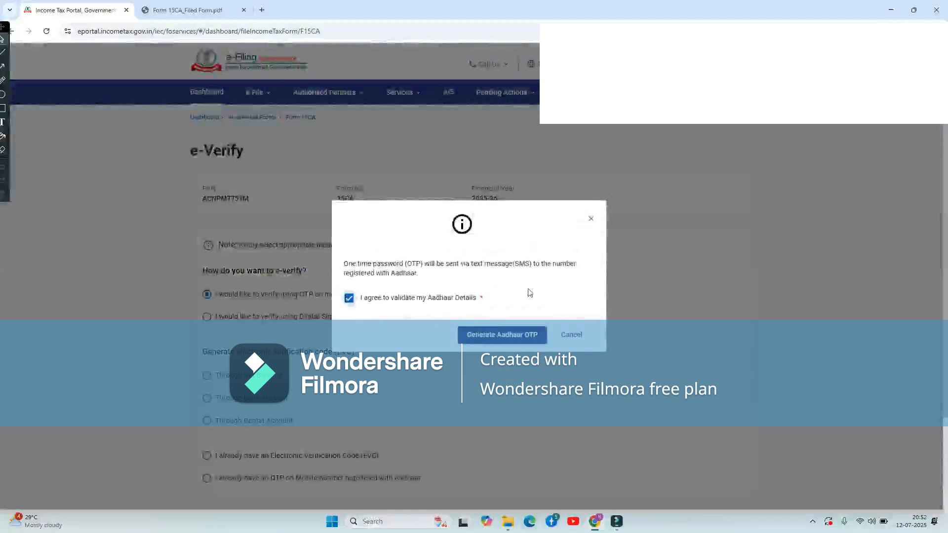
{"action": "left_click", "coordinate": [570, 335]}
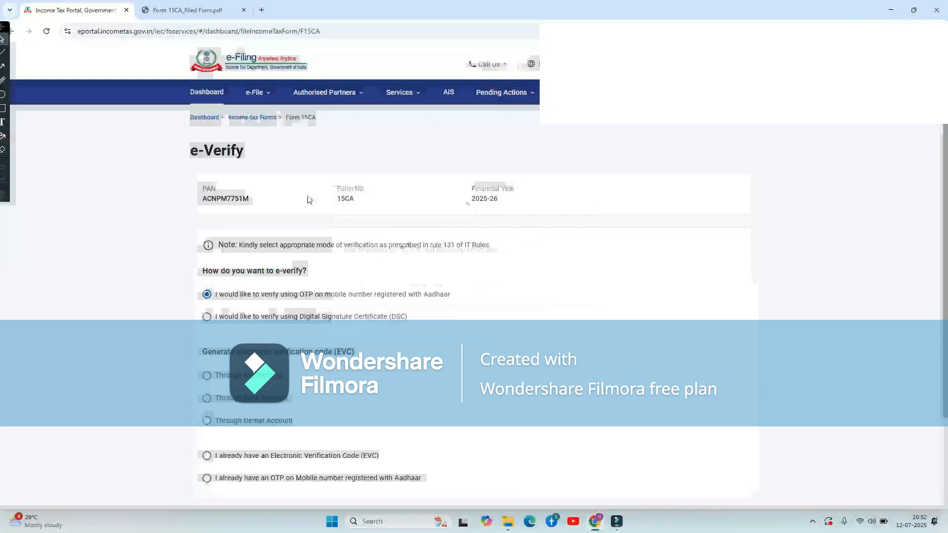
{"action": "left_click", "coordinate": [248, 123]}
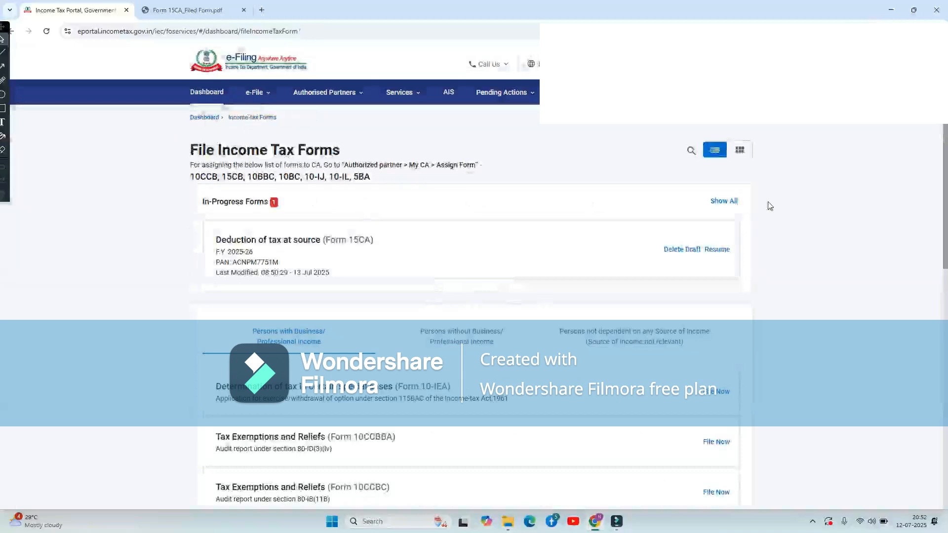
{"action": "left_click", "coordinate": [725, 201]}
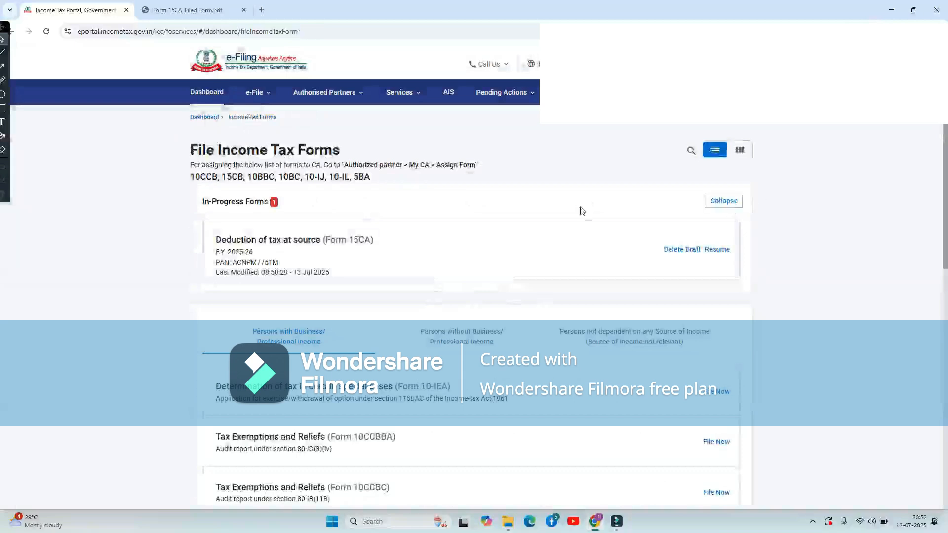